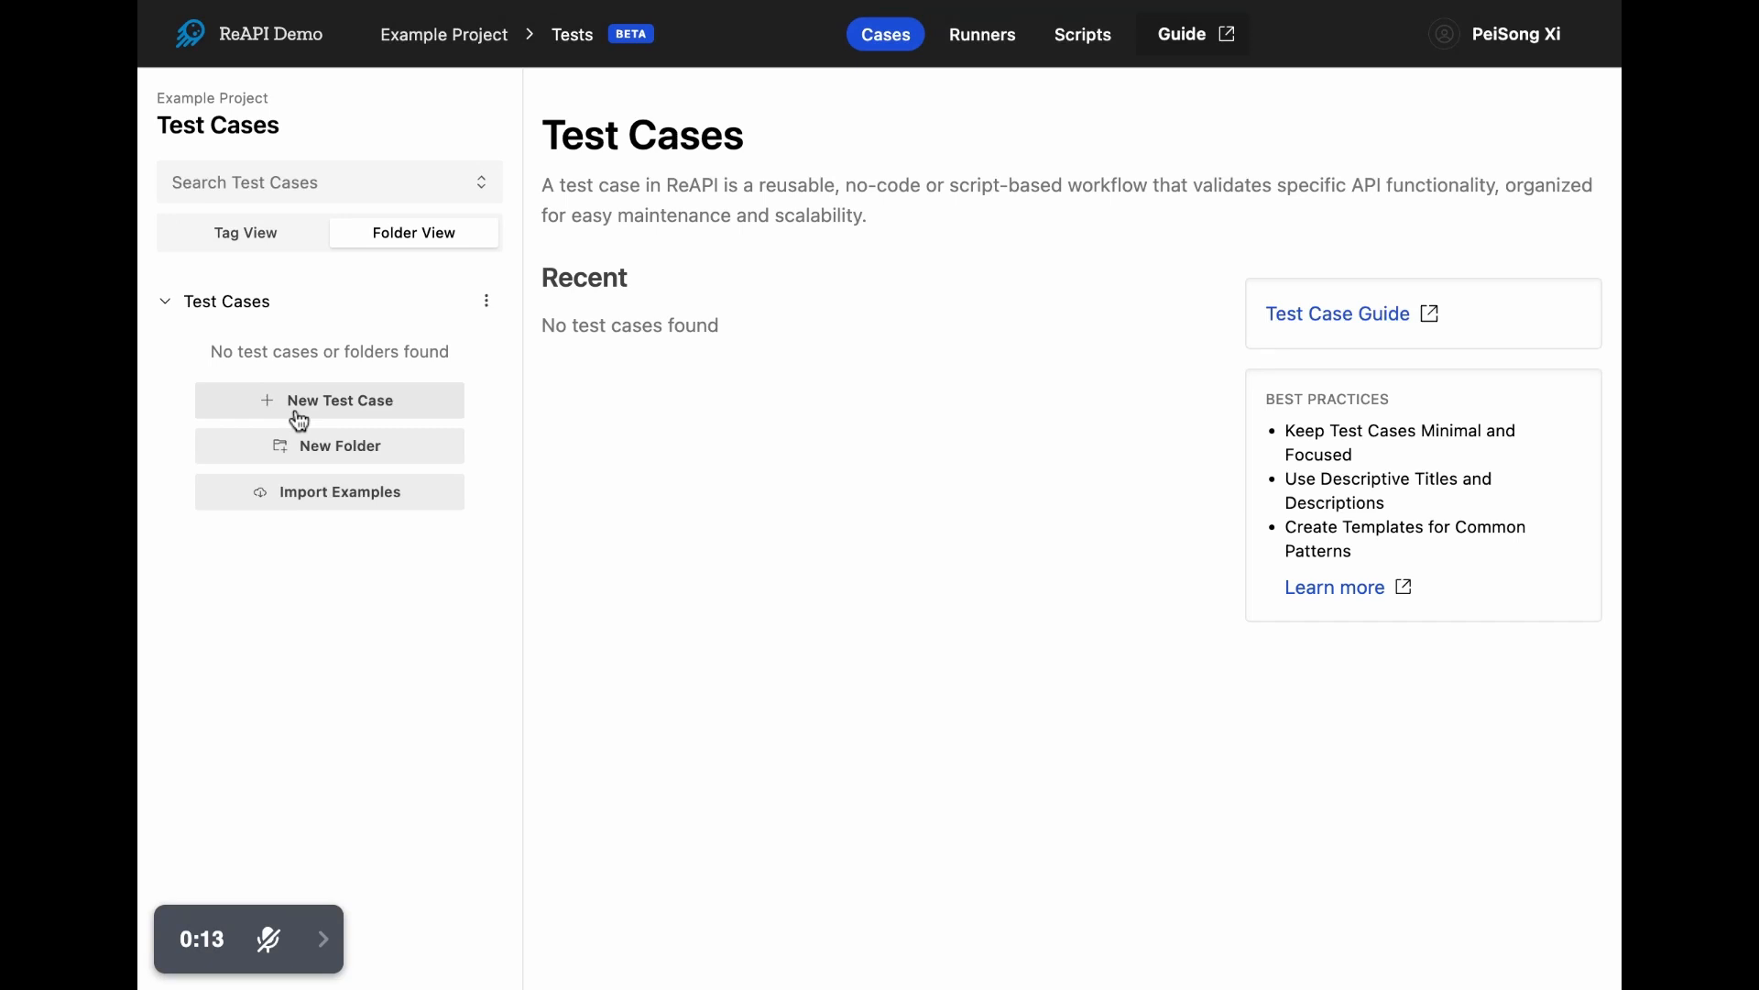
# - Create a new test case named "Test Loading a Post by ID"
pyautogui.click(307, 416)
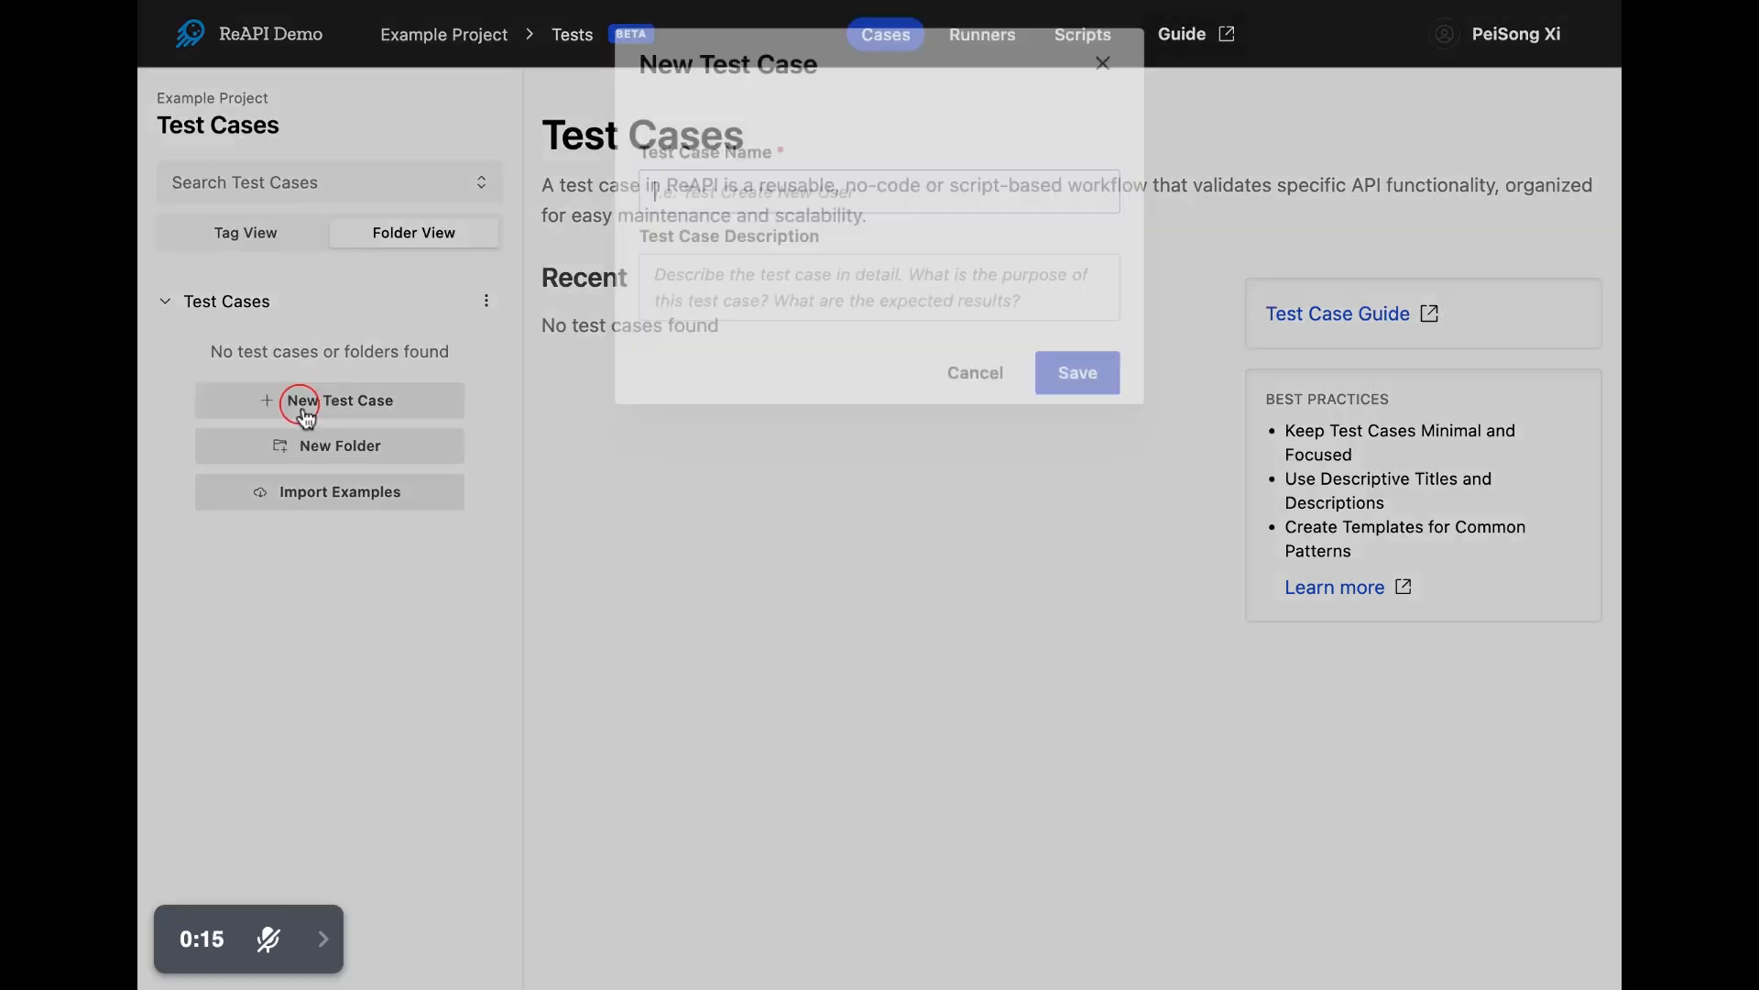
pyautogui.write('Test ')
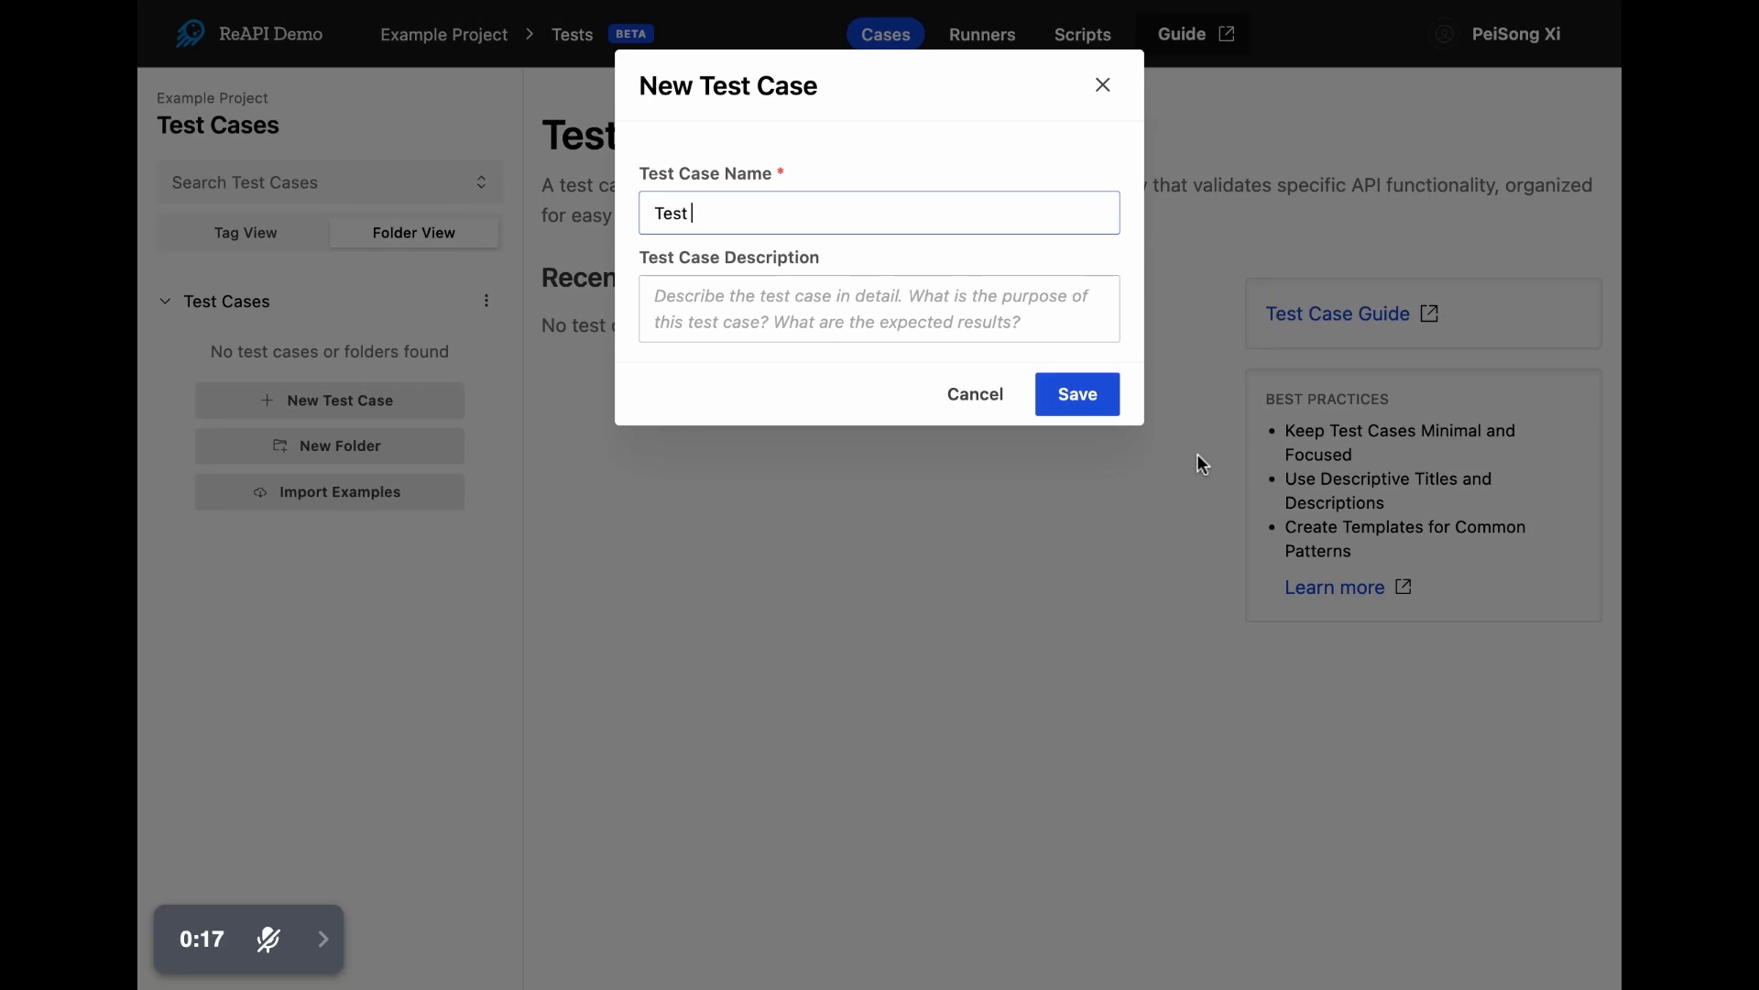
pyautogui.write('Loading a Post by ID')
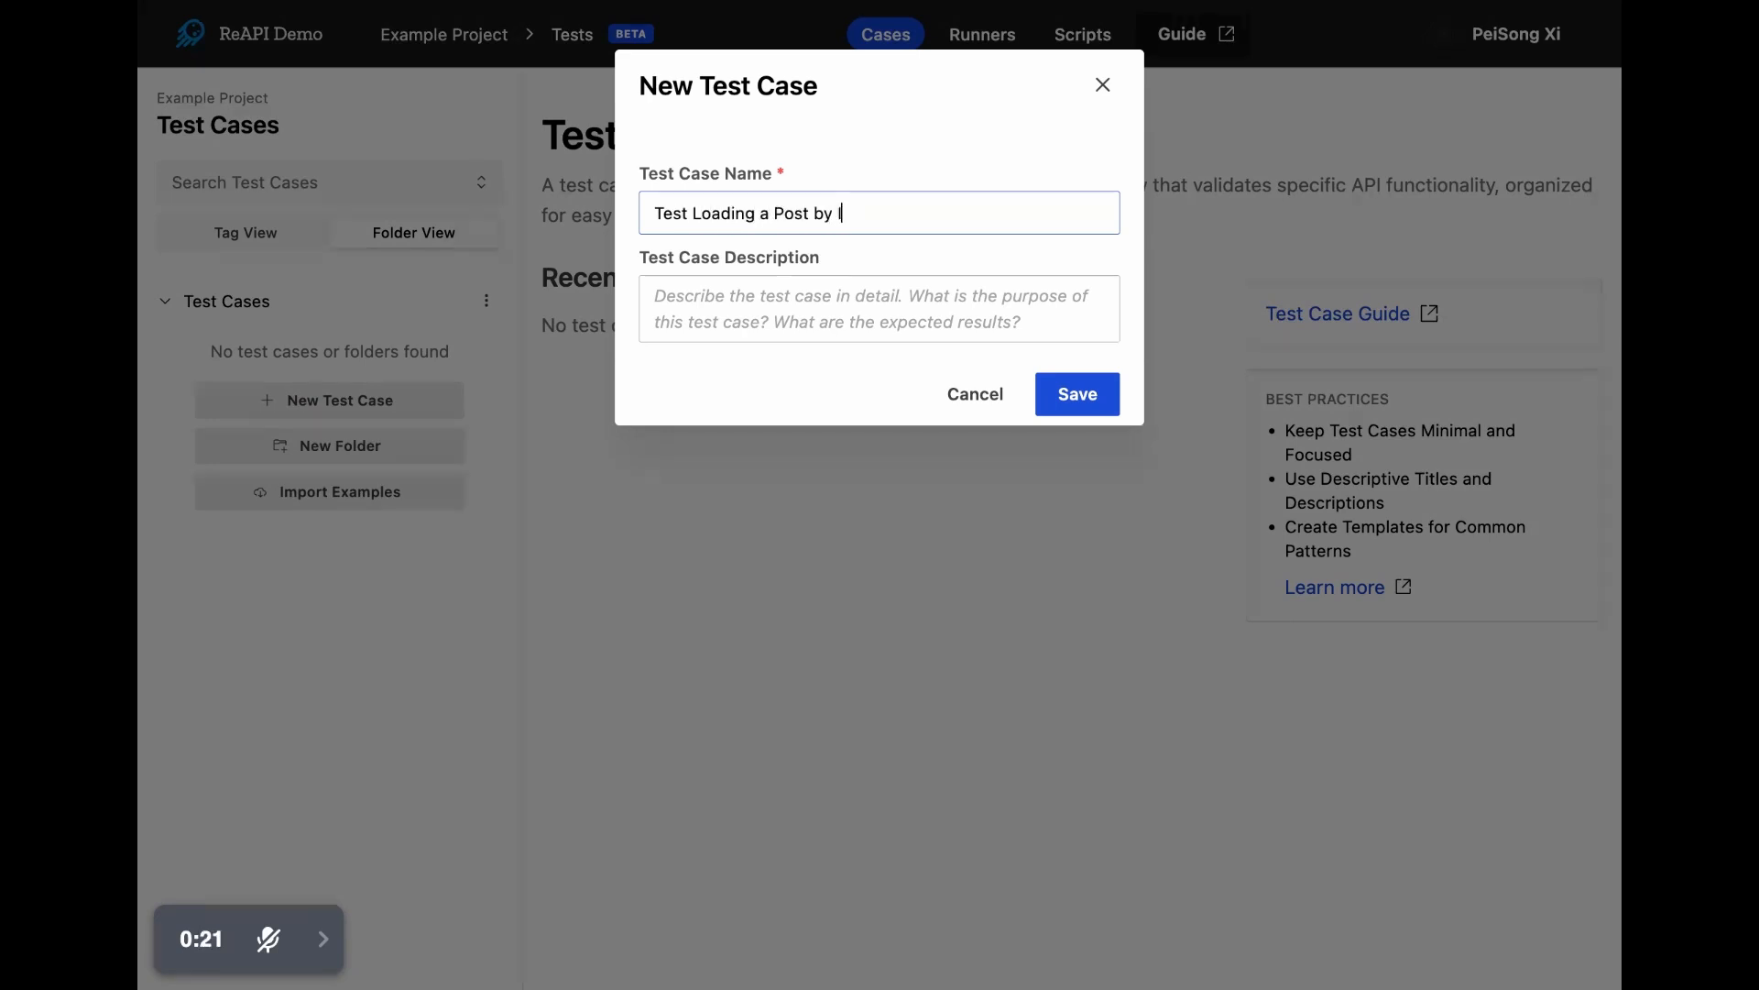
pyautogui.click(1085, 379)
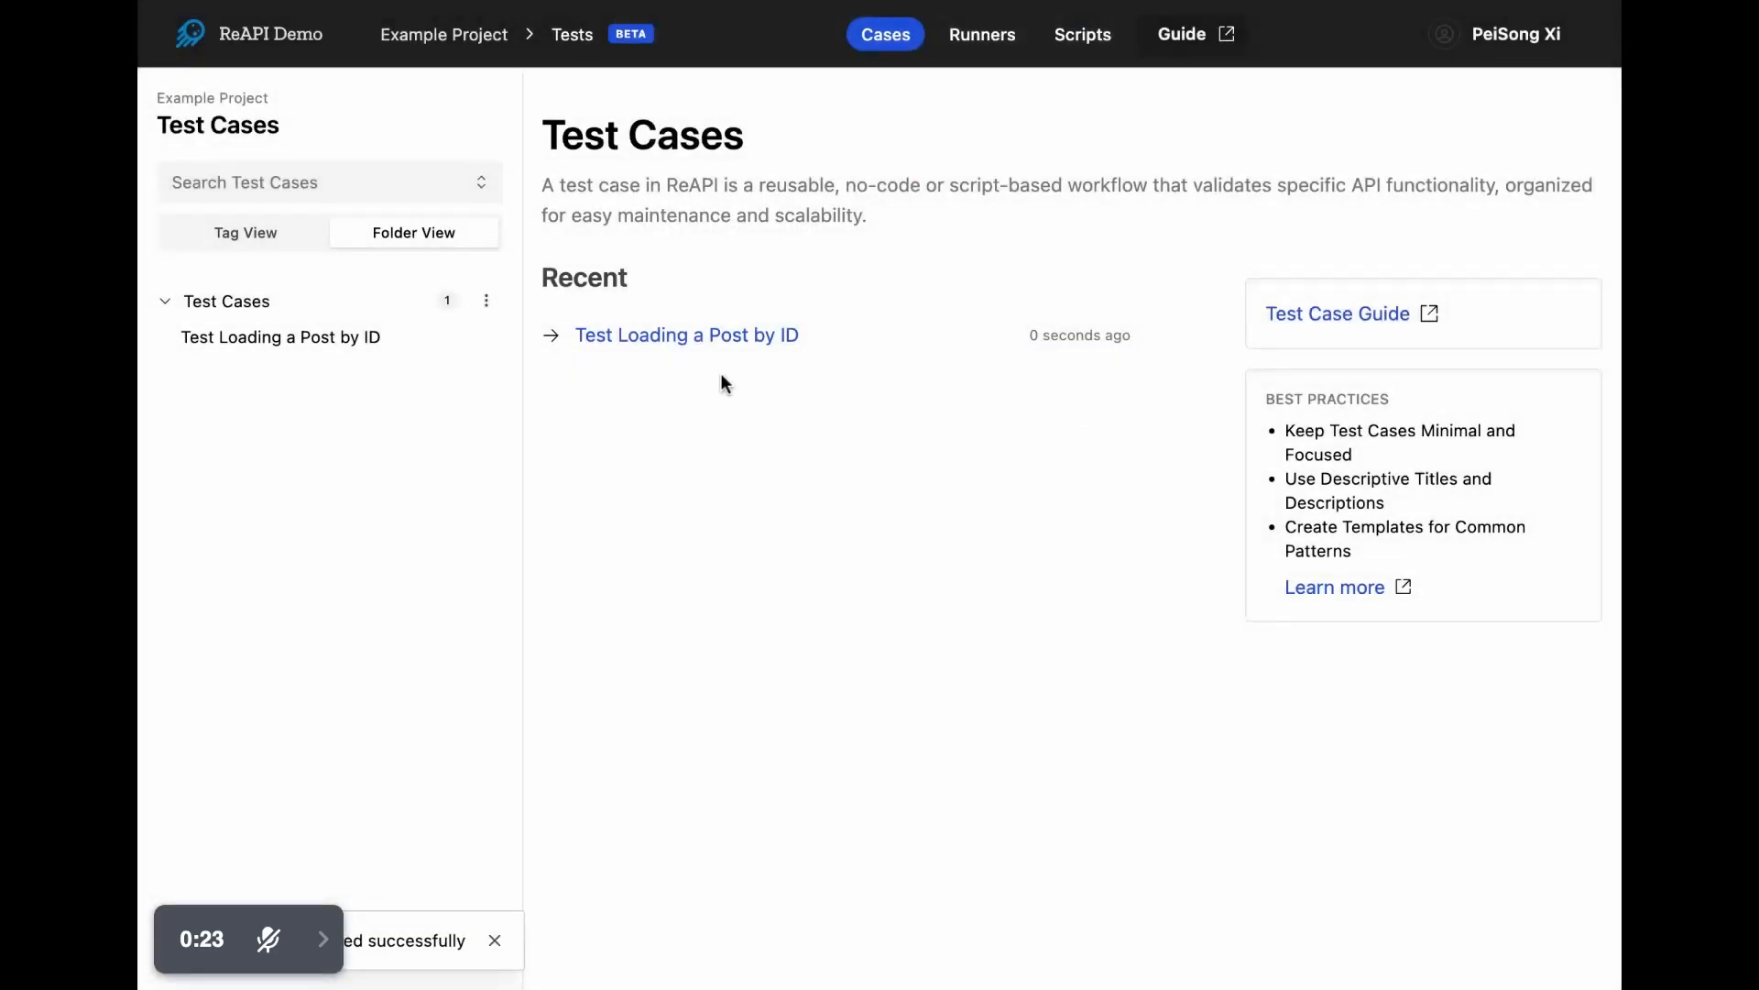
# - Open the "Test Loading a Post by ID" test case and add an API step titled "Get a post by ID"
pyautogui.click(352, 346)
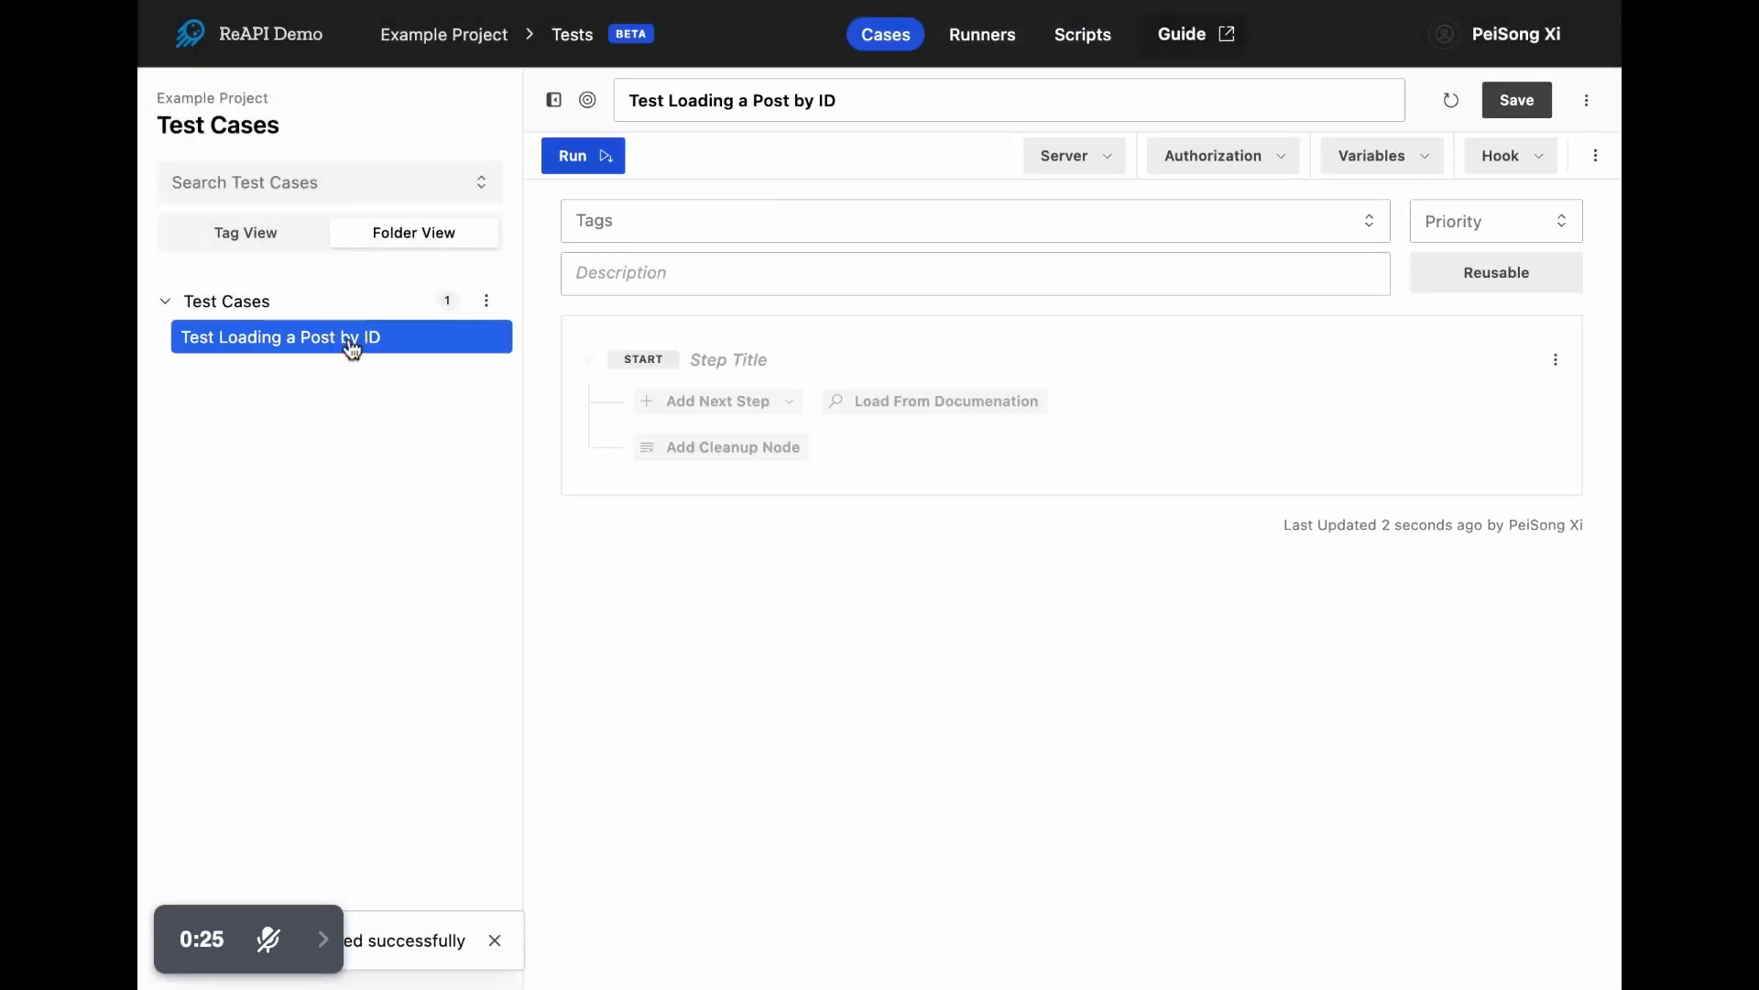
pyautogui.click(744, 404)
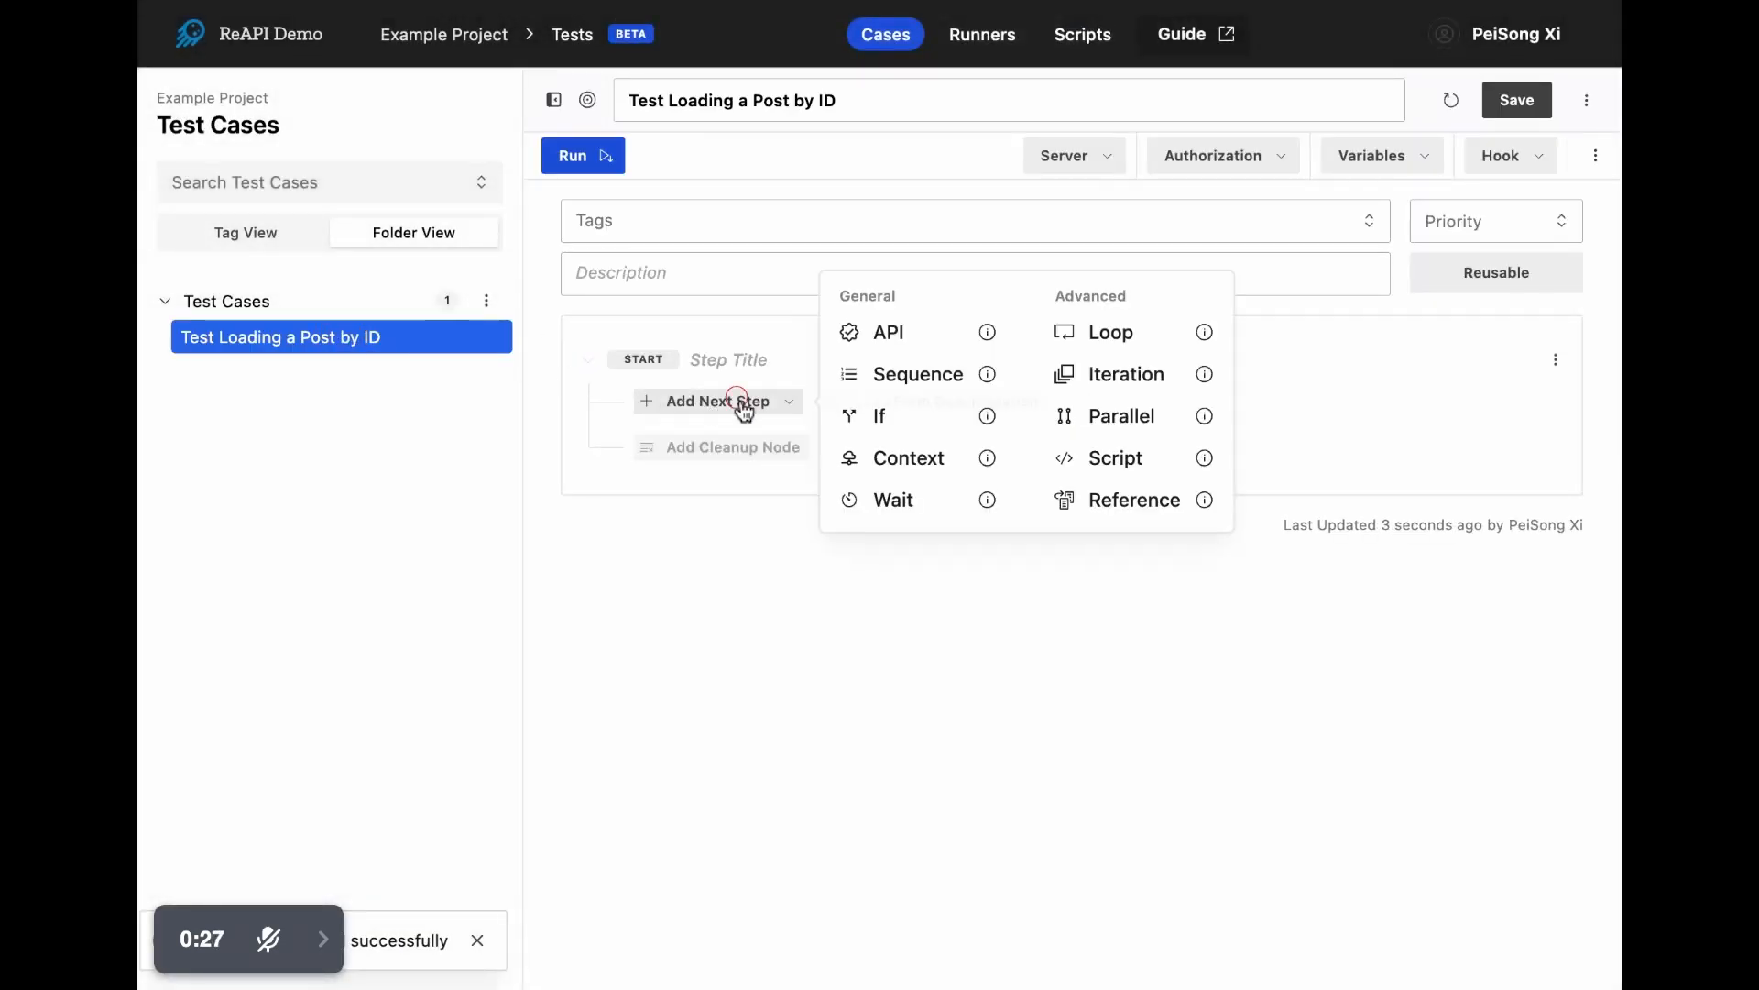
pyautogui.click(967, 341)
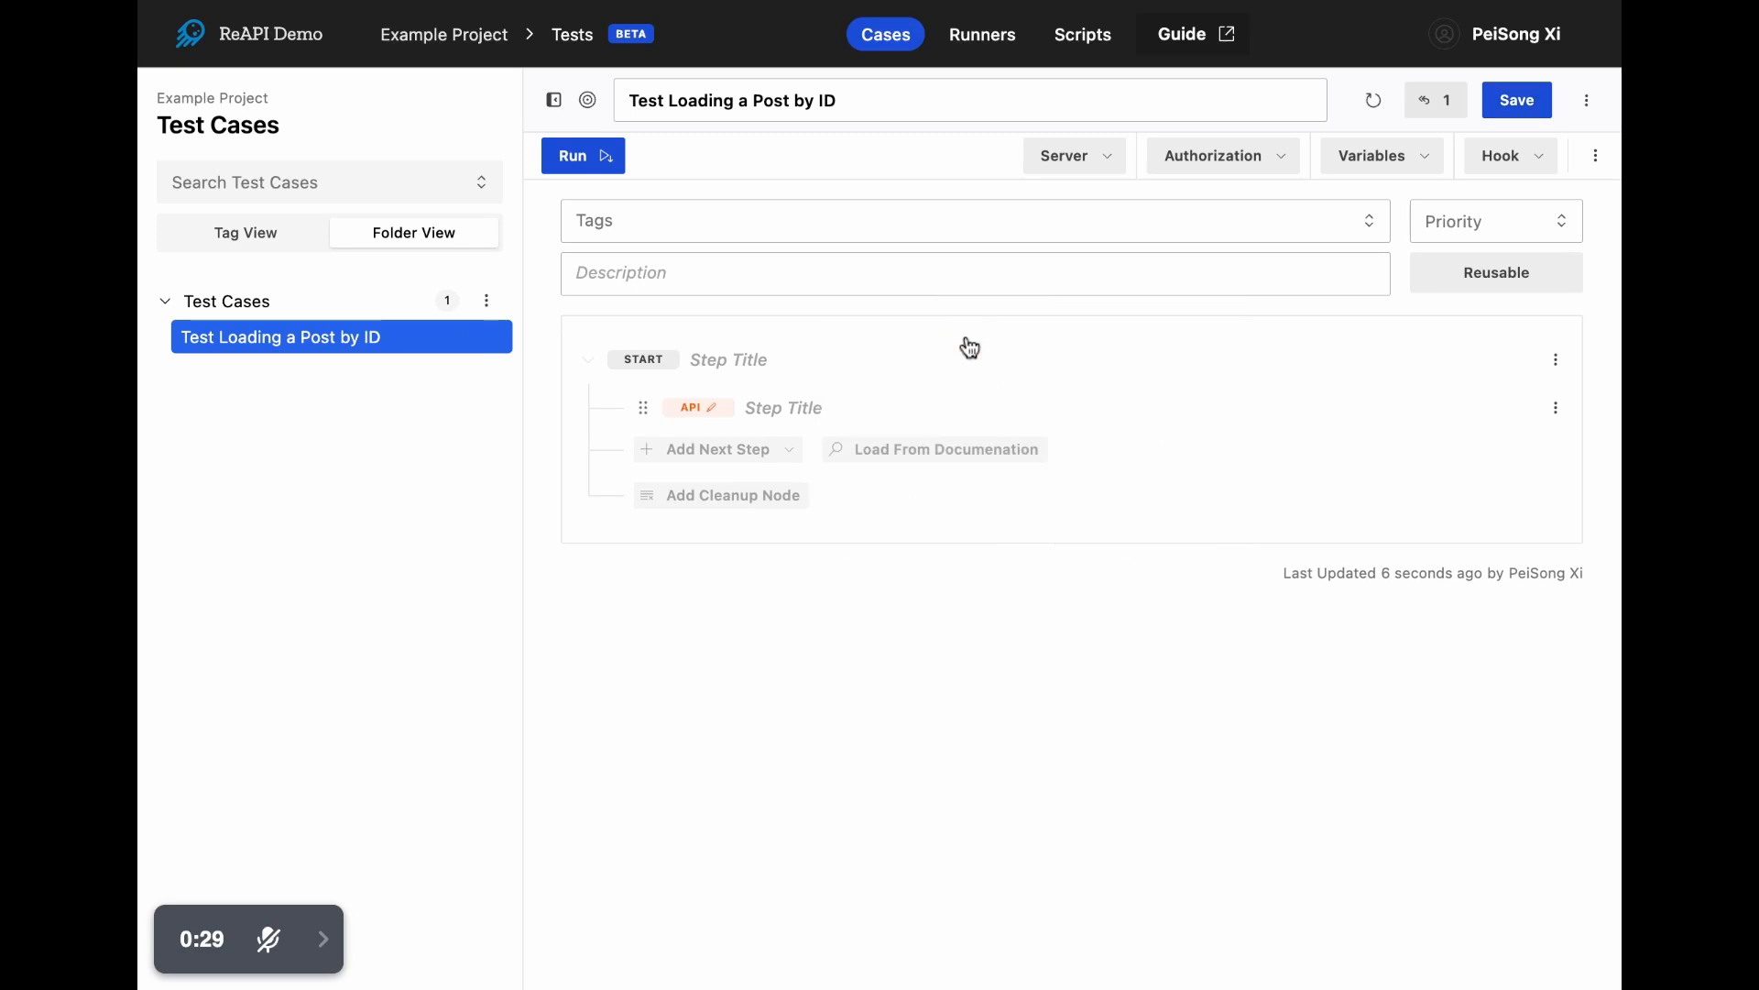
pyautogui.click(786, 405)
pyautogui.write('G')
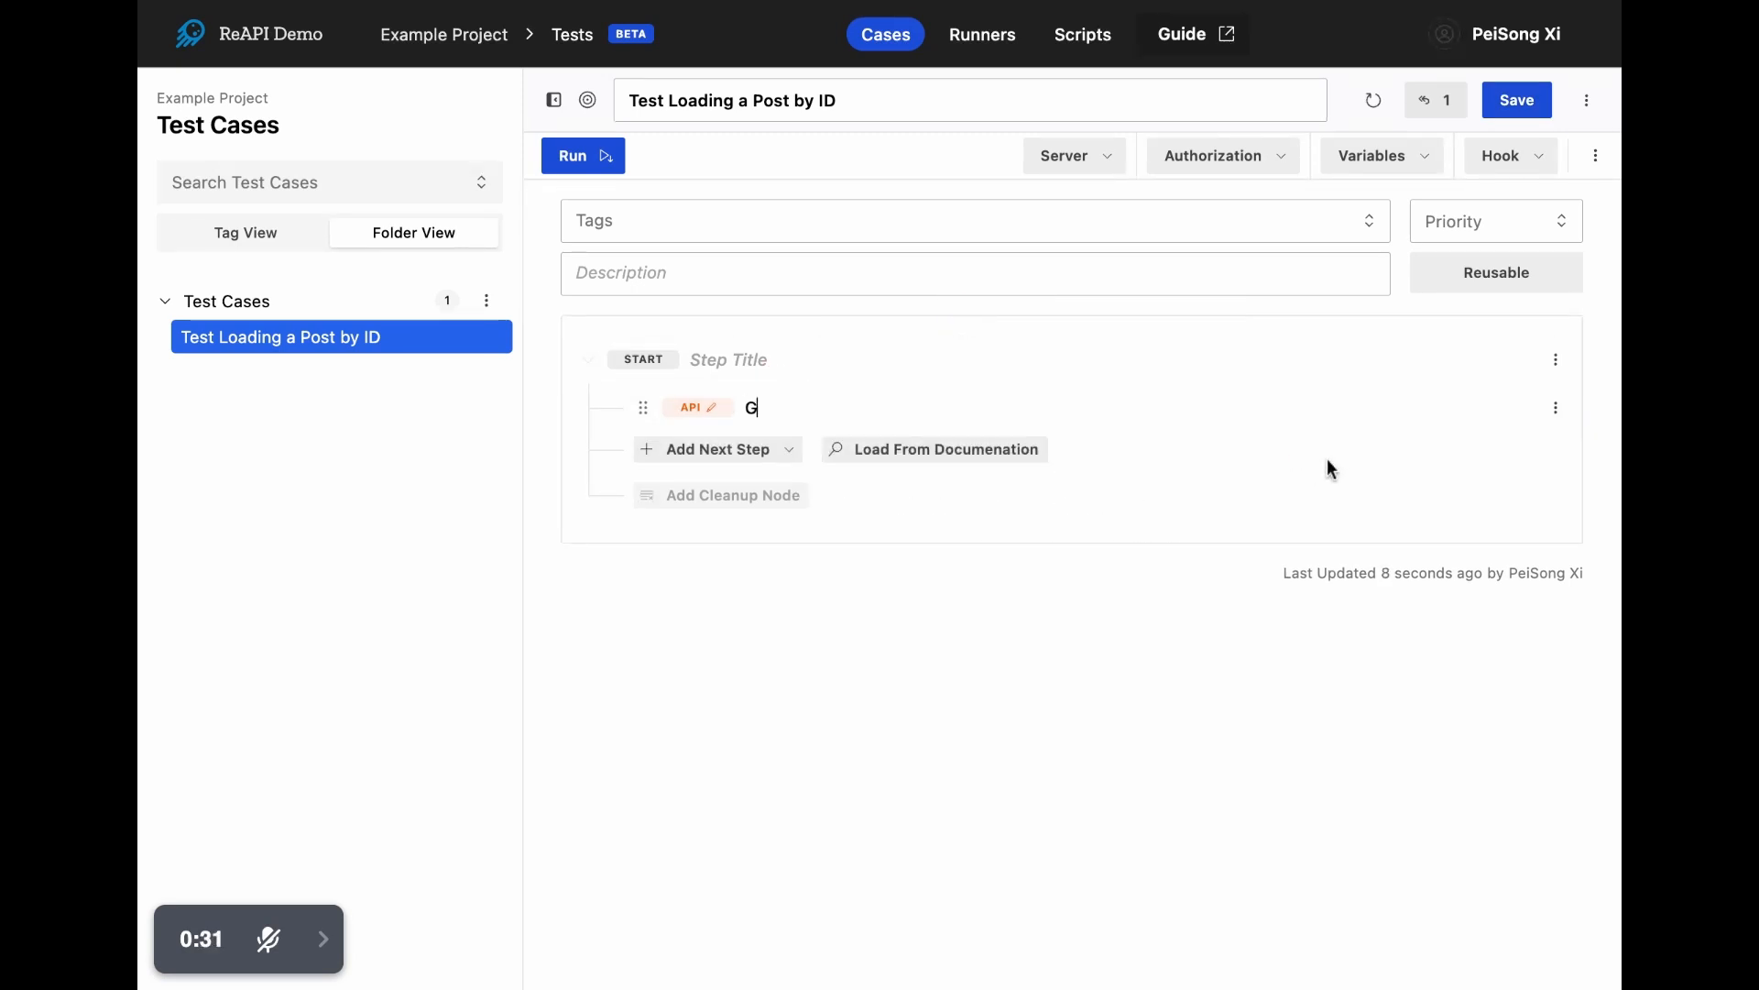
pyautogui.write('et a post by ID')
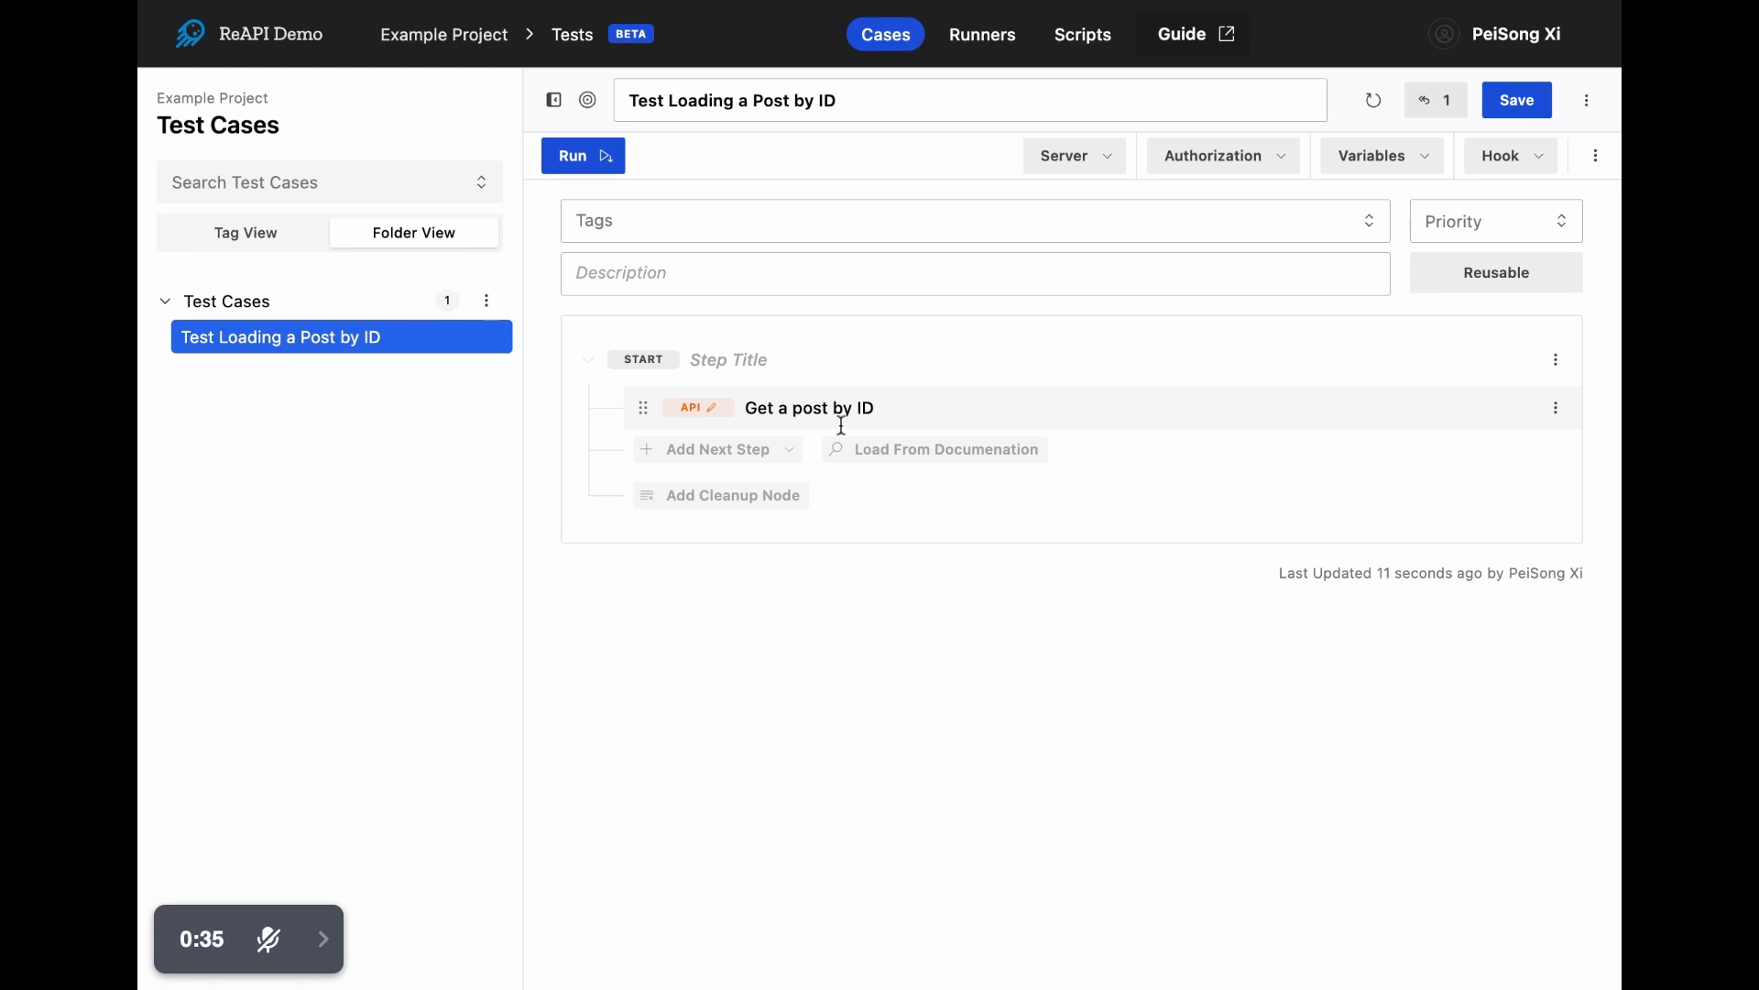
pyautogui.click(681, 409)
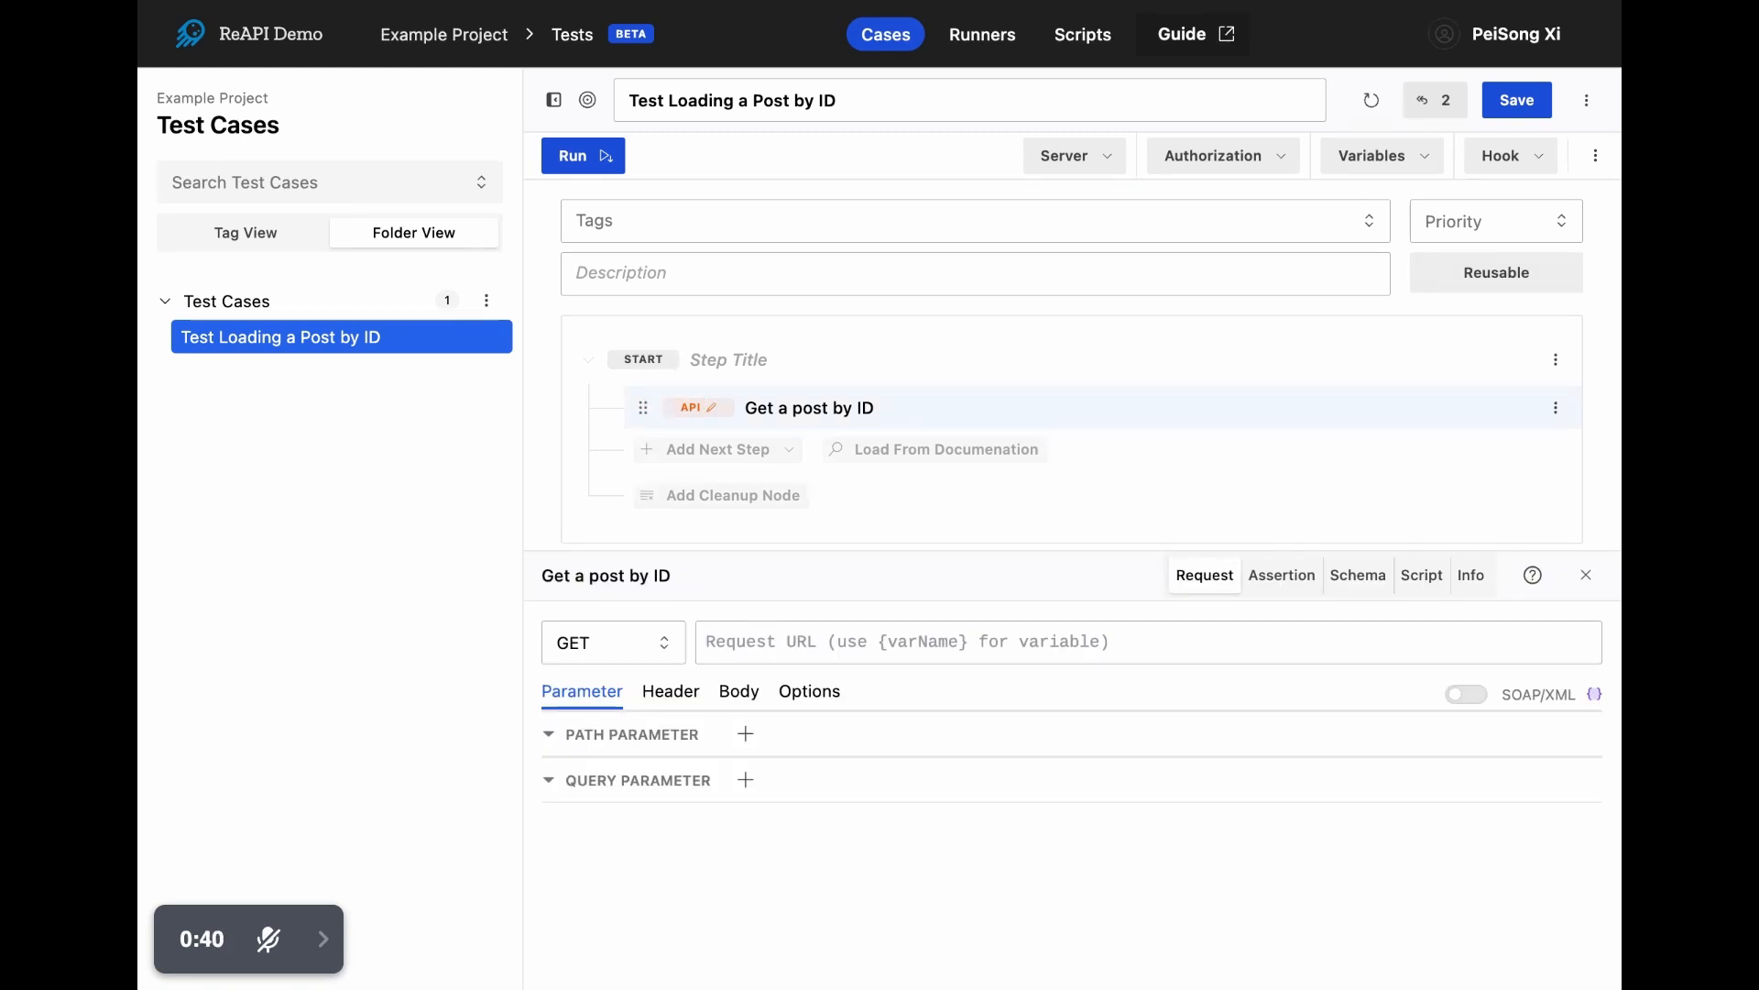
pyautogui.click(786, 640)
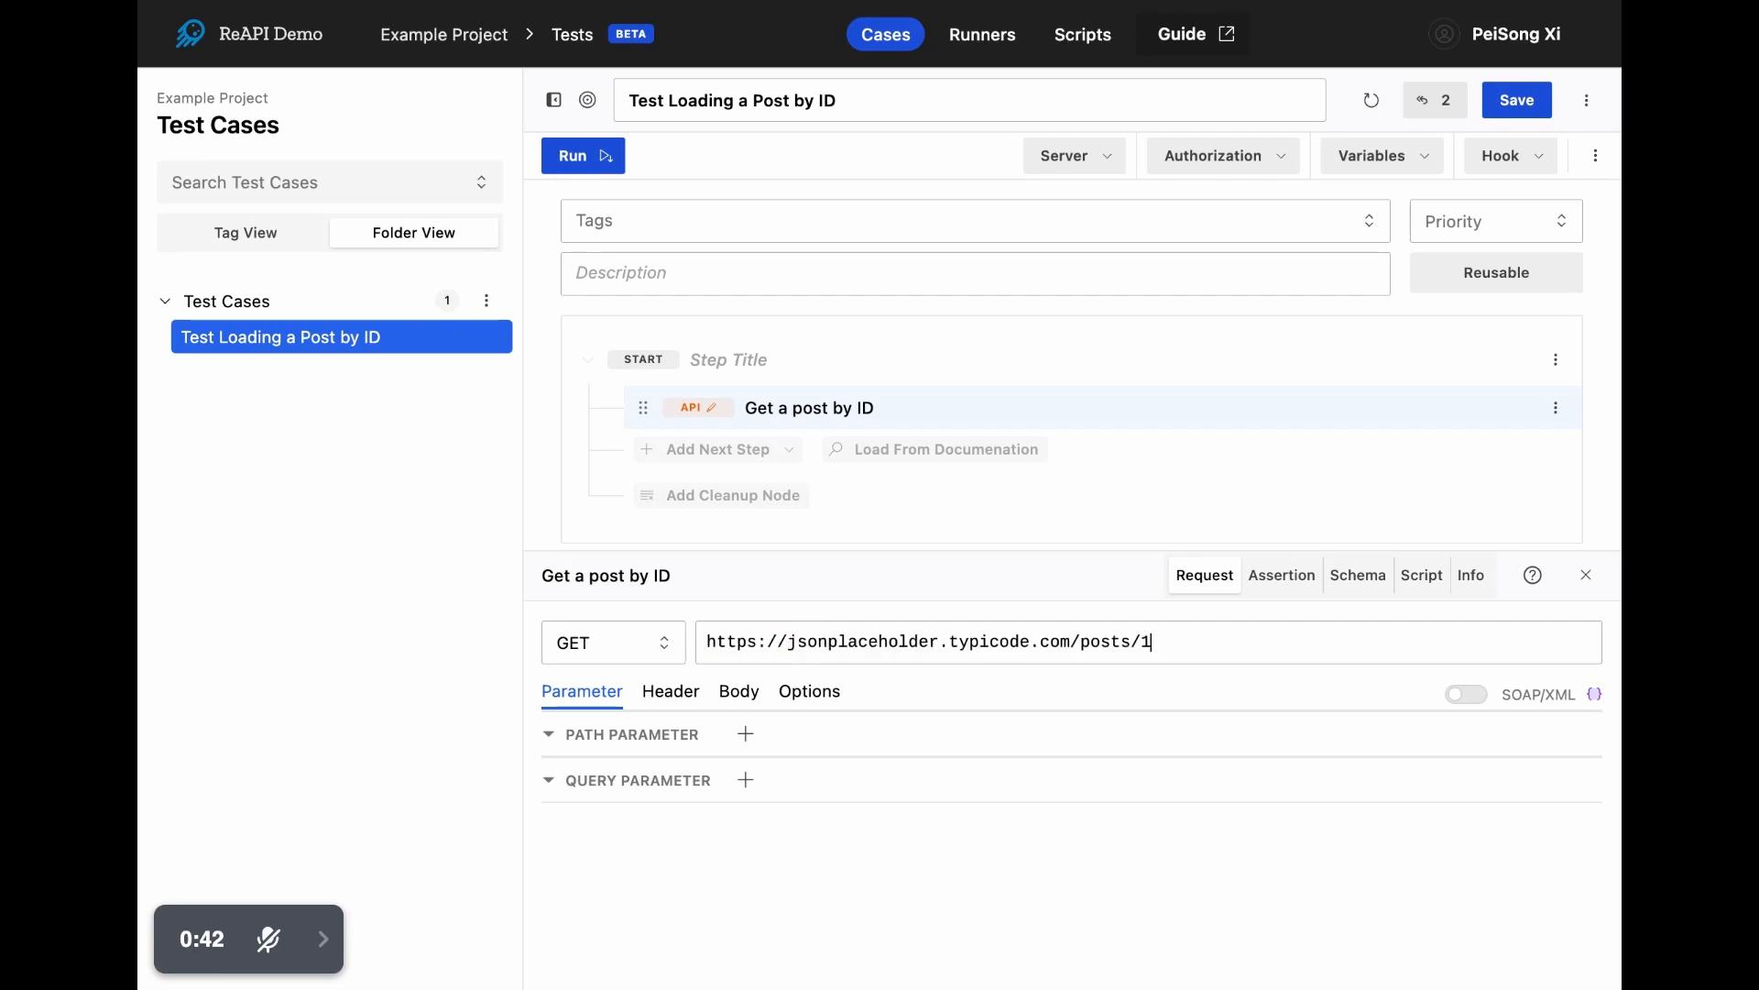
pyautogui.write('https://jsonplaceholder.typicode.com/posts/1')
pyautogui.click(590, 163)
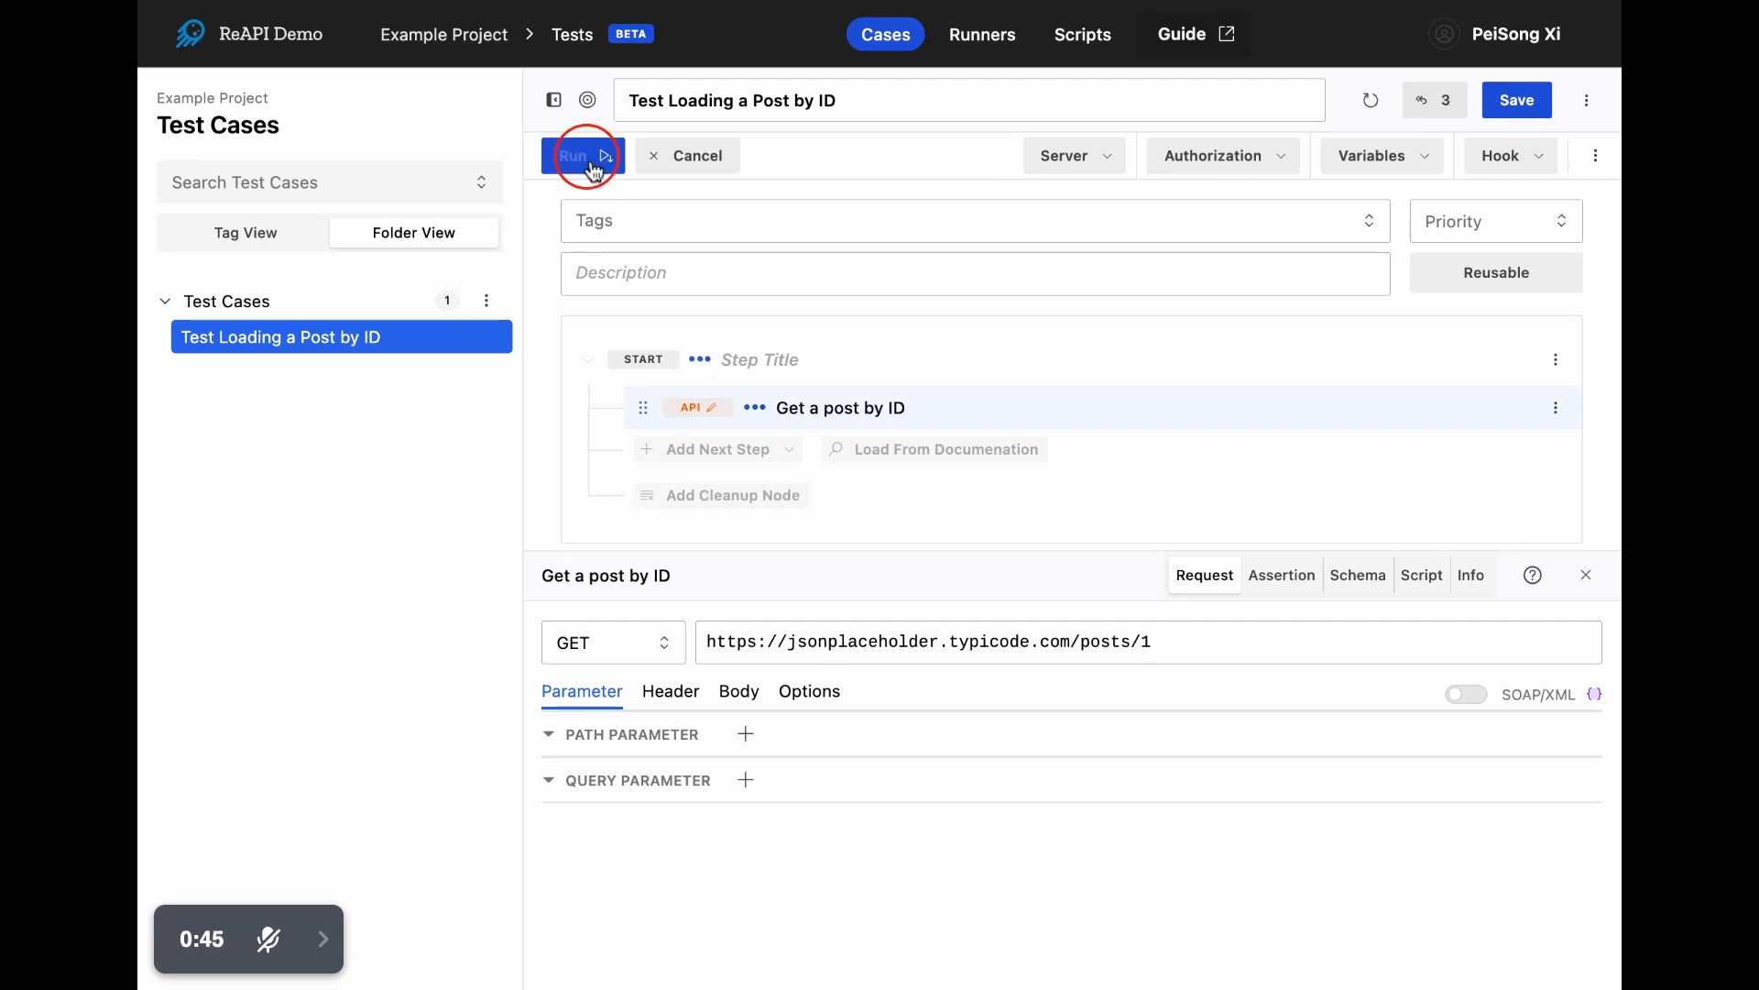
# - Inspect the API step's run details, including the response body, headers and request
pyautogui.click(553, 100)
pyautogui.scroll(-3, 626, 303)
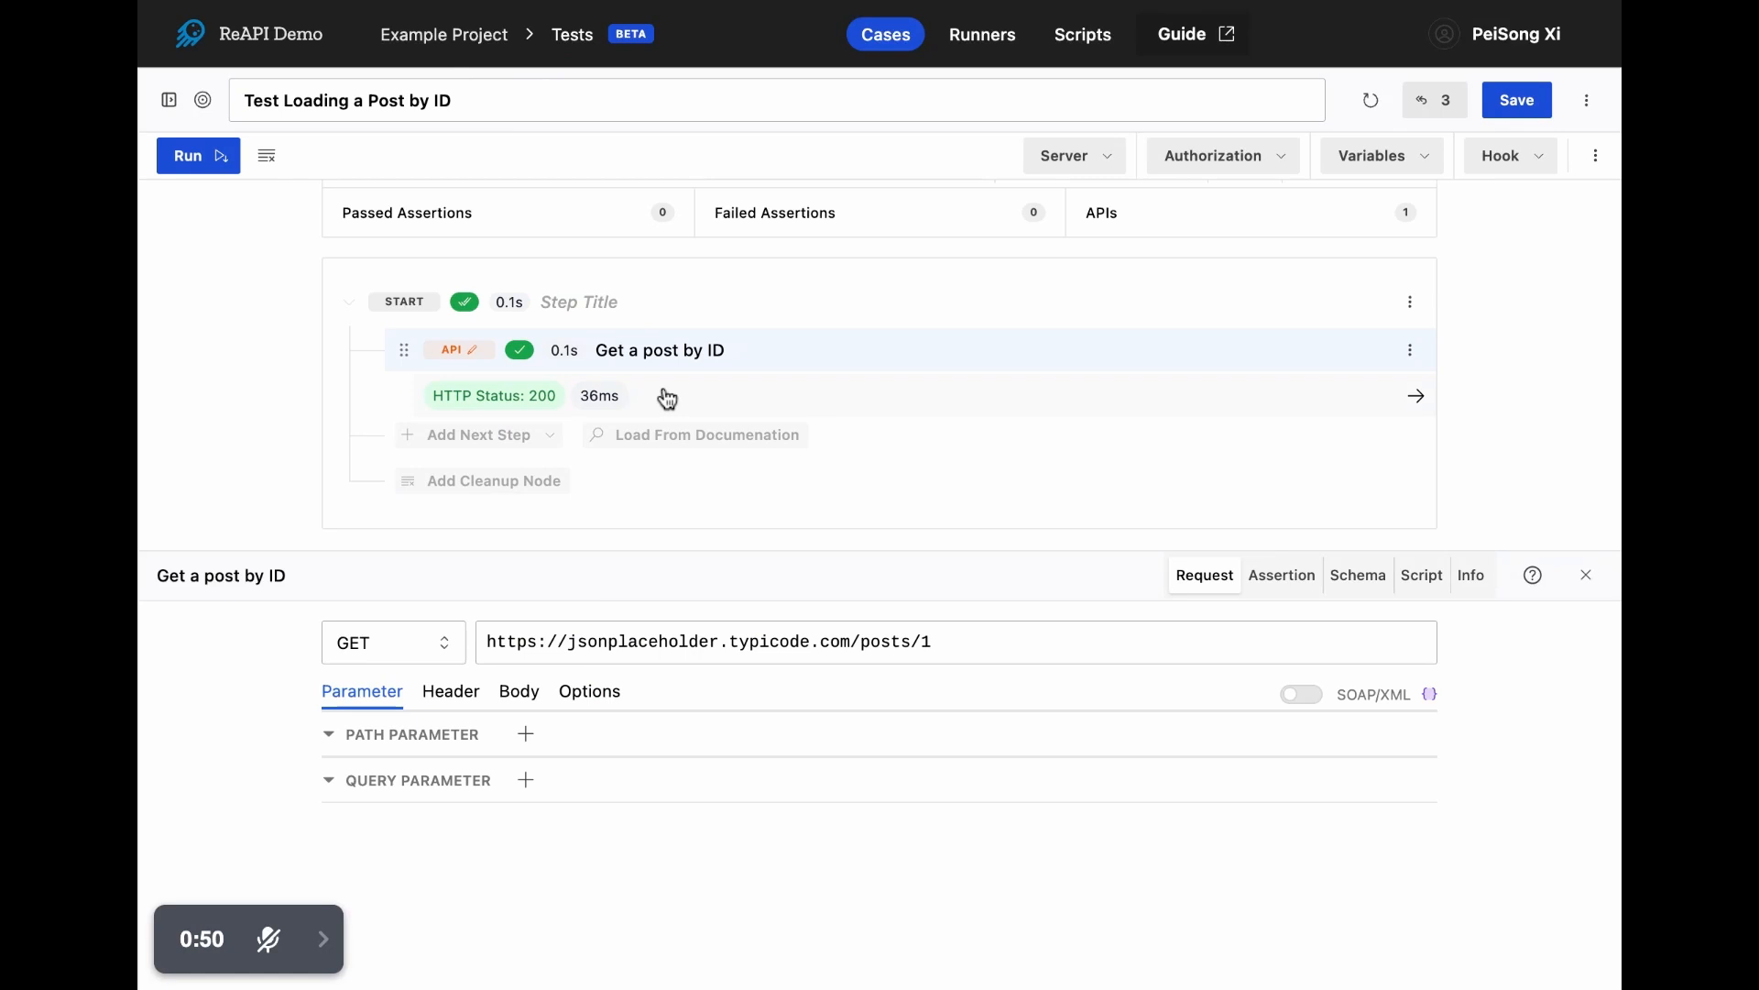
pyautogui.click(667, 396)
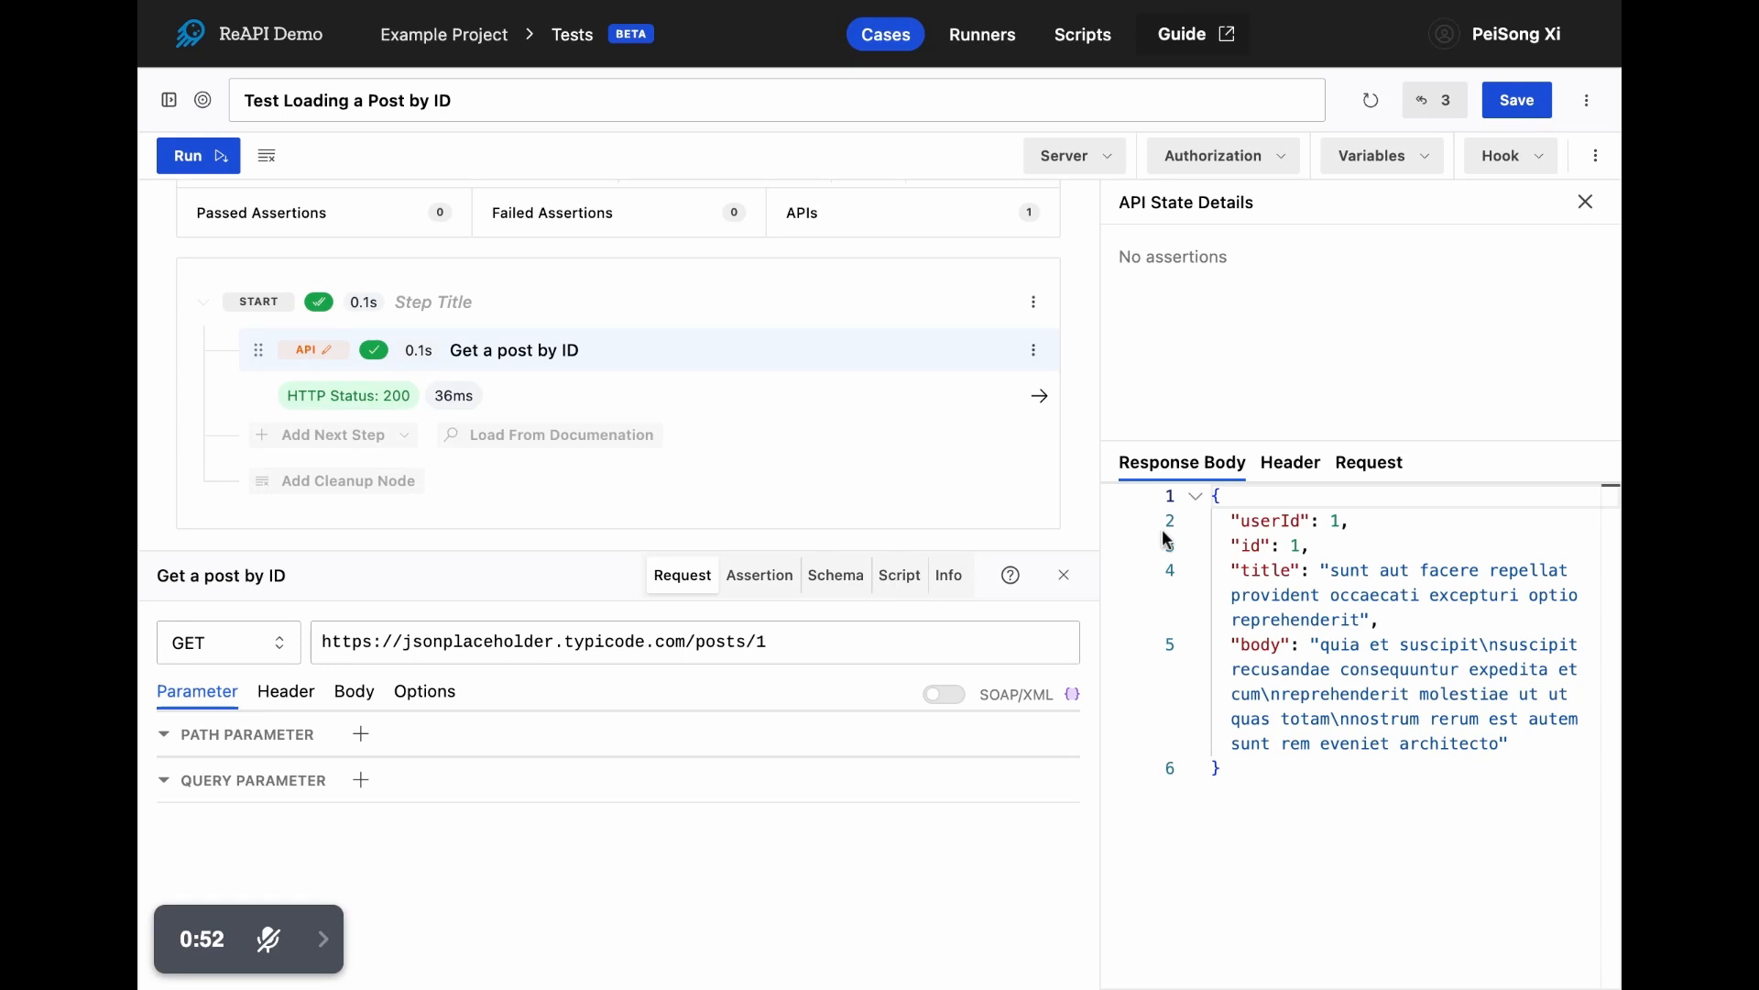
pyautogui.click(1292, 462)
pyautogui.click(1382, 463)
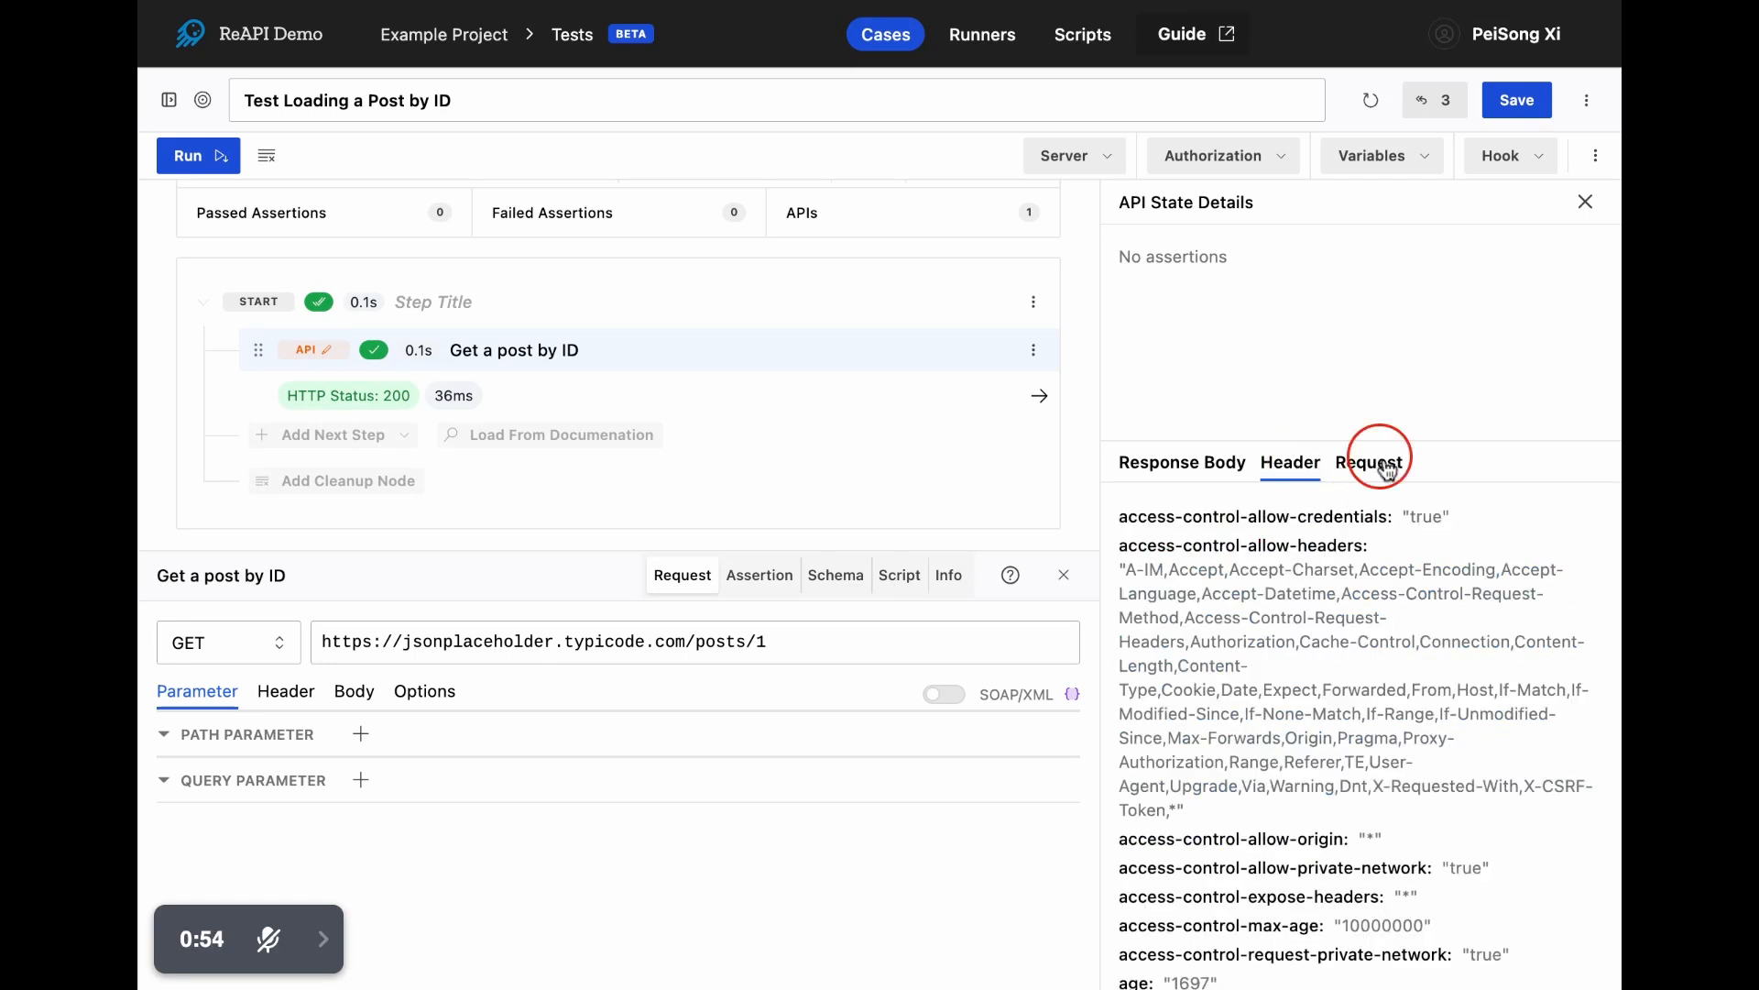
pyautogui.click(1176, 464)
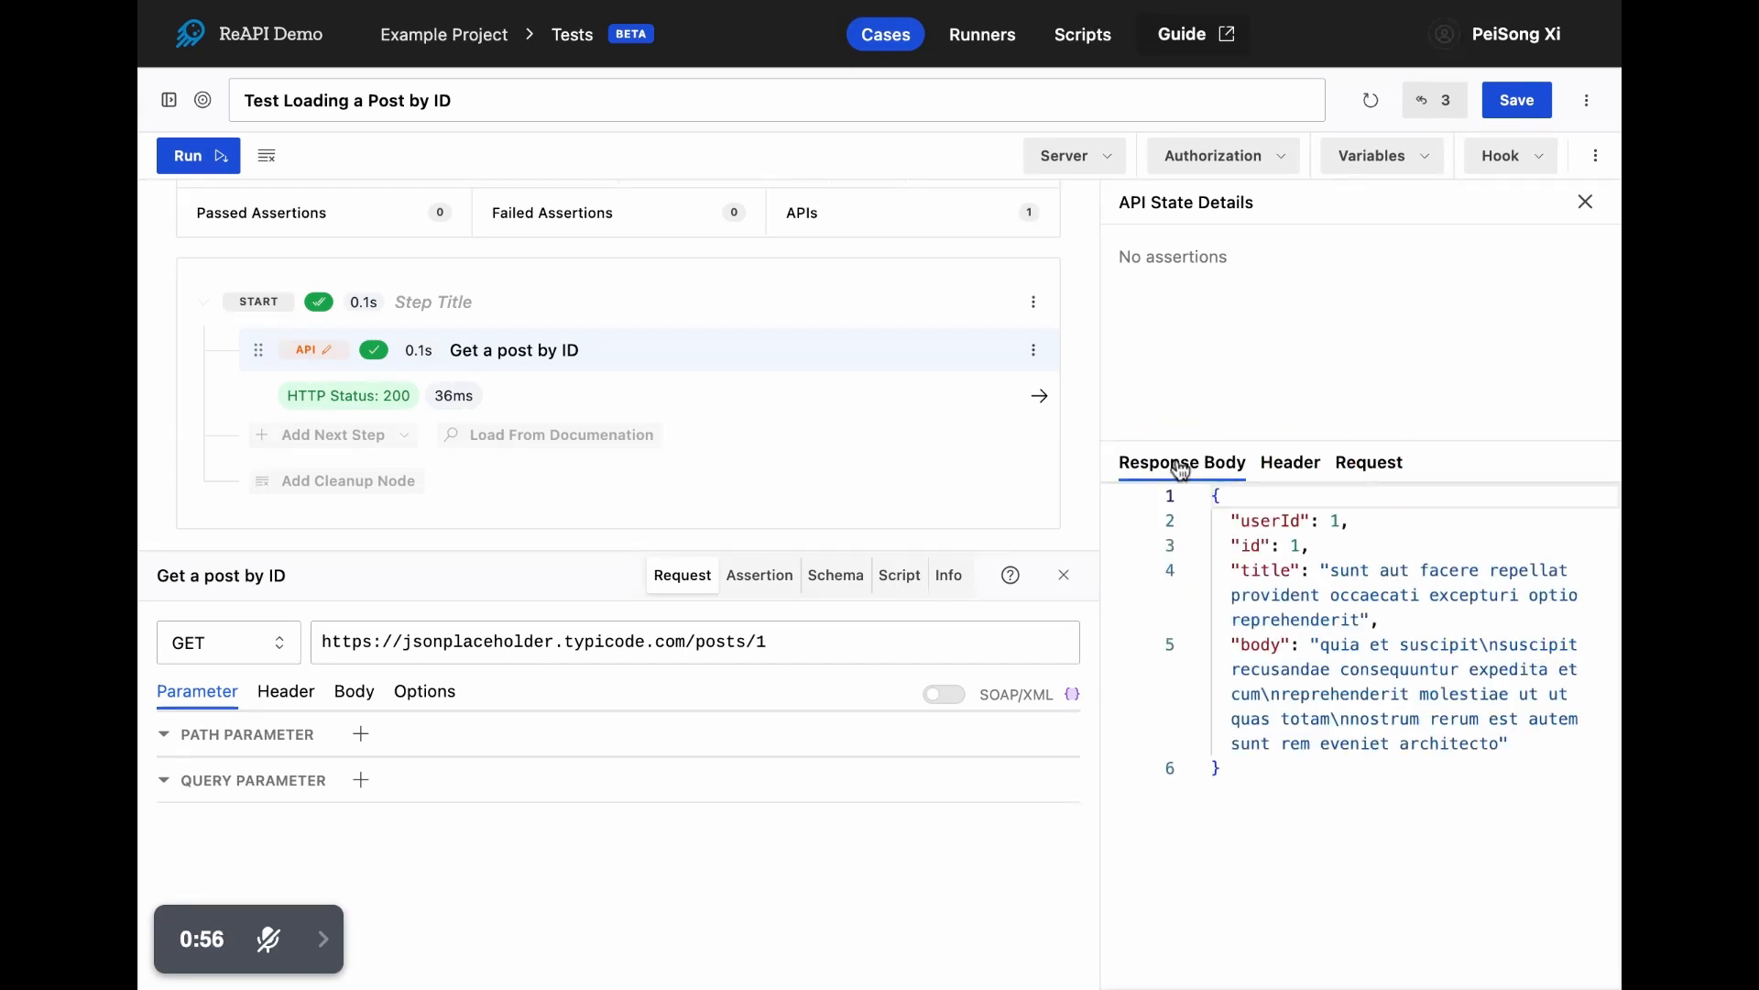
pyautogui.click(1586, 204)
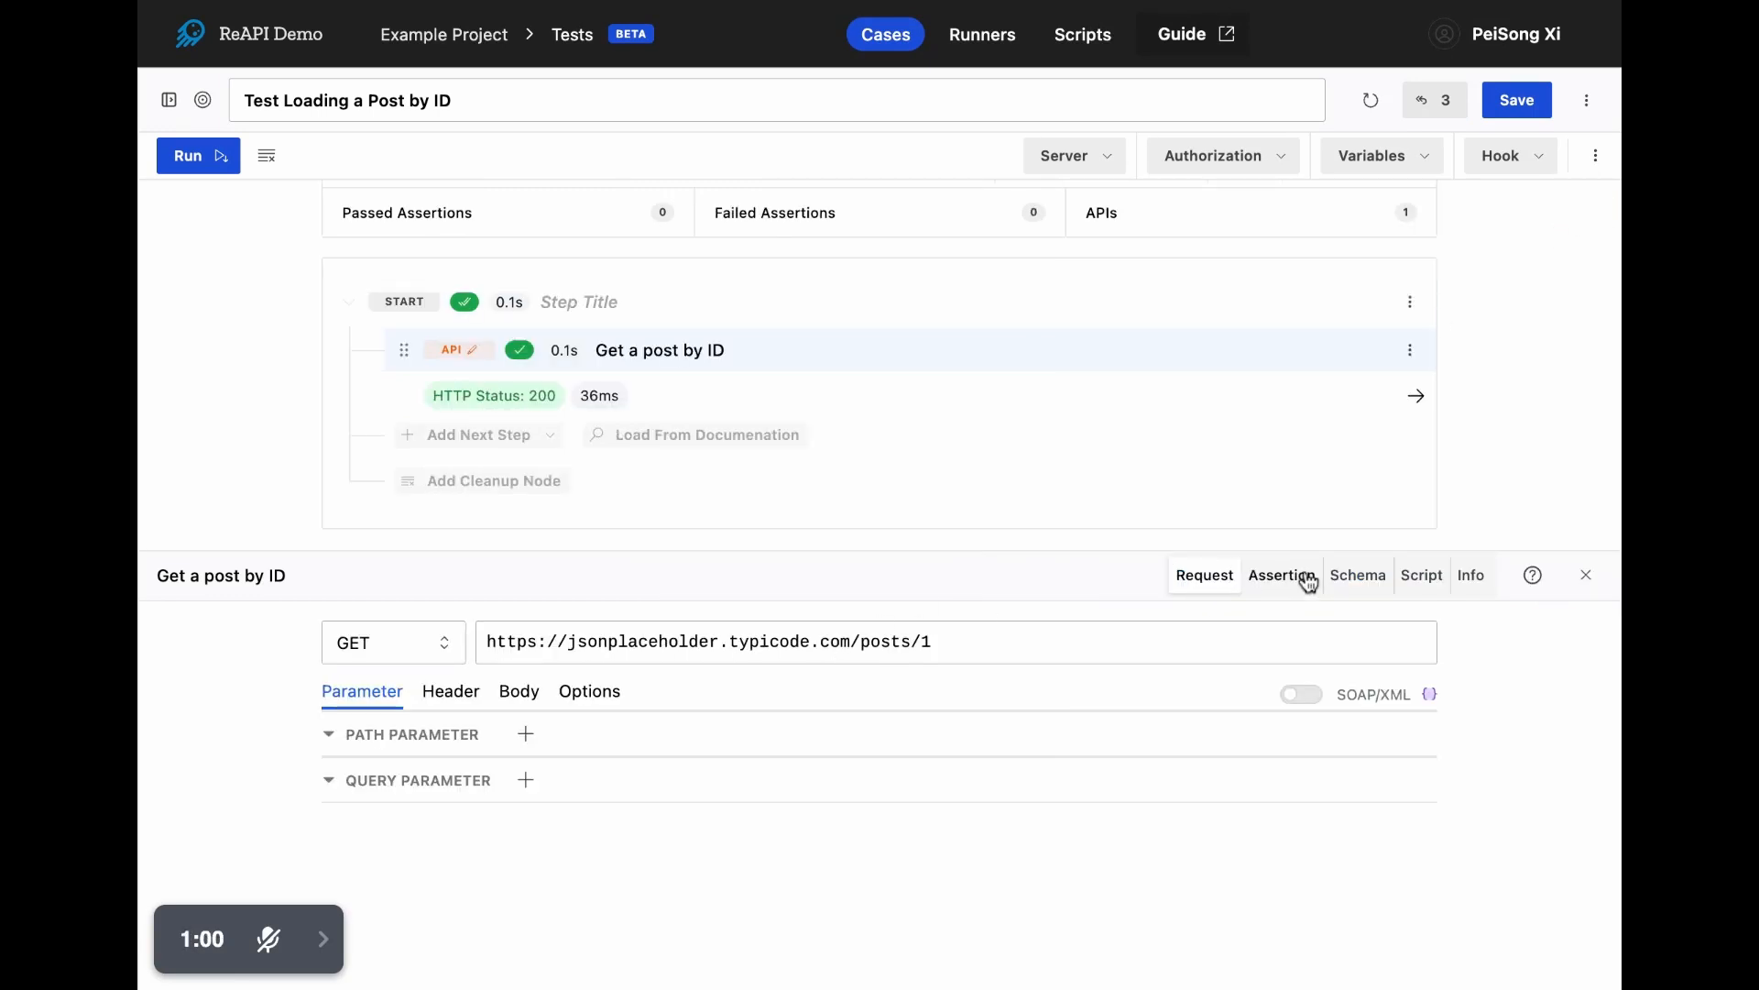
# - Add an assertion to the API step that response.status equals 200
pyautogui.click(1308, 580)
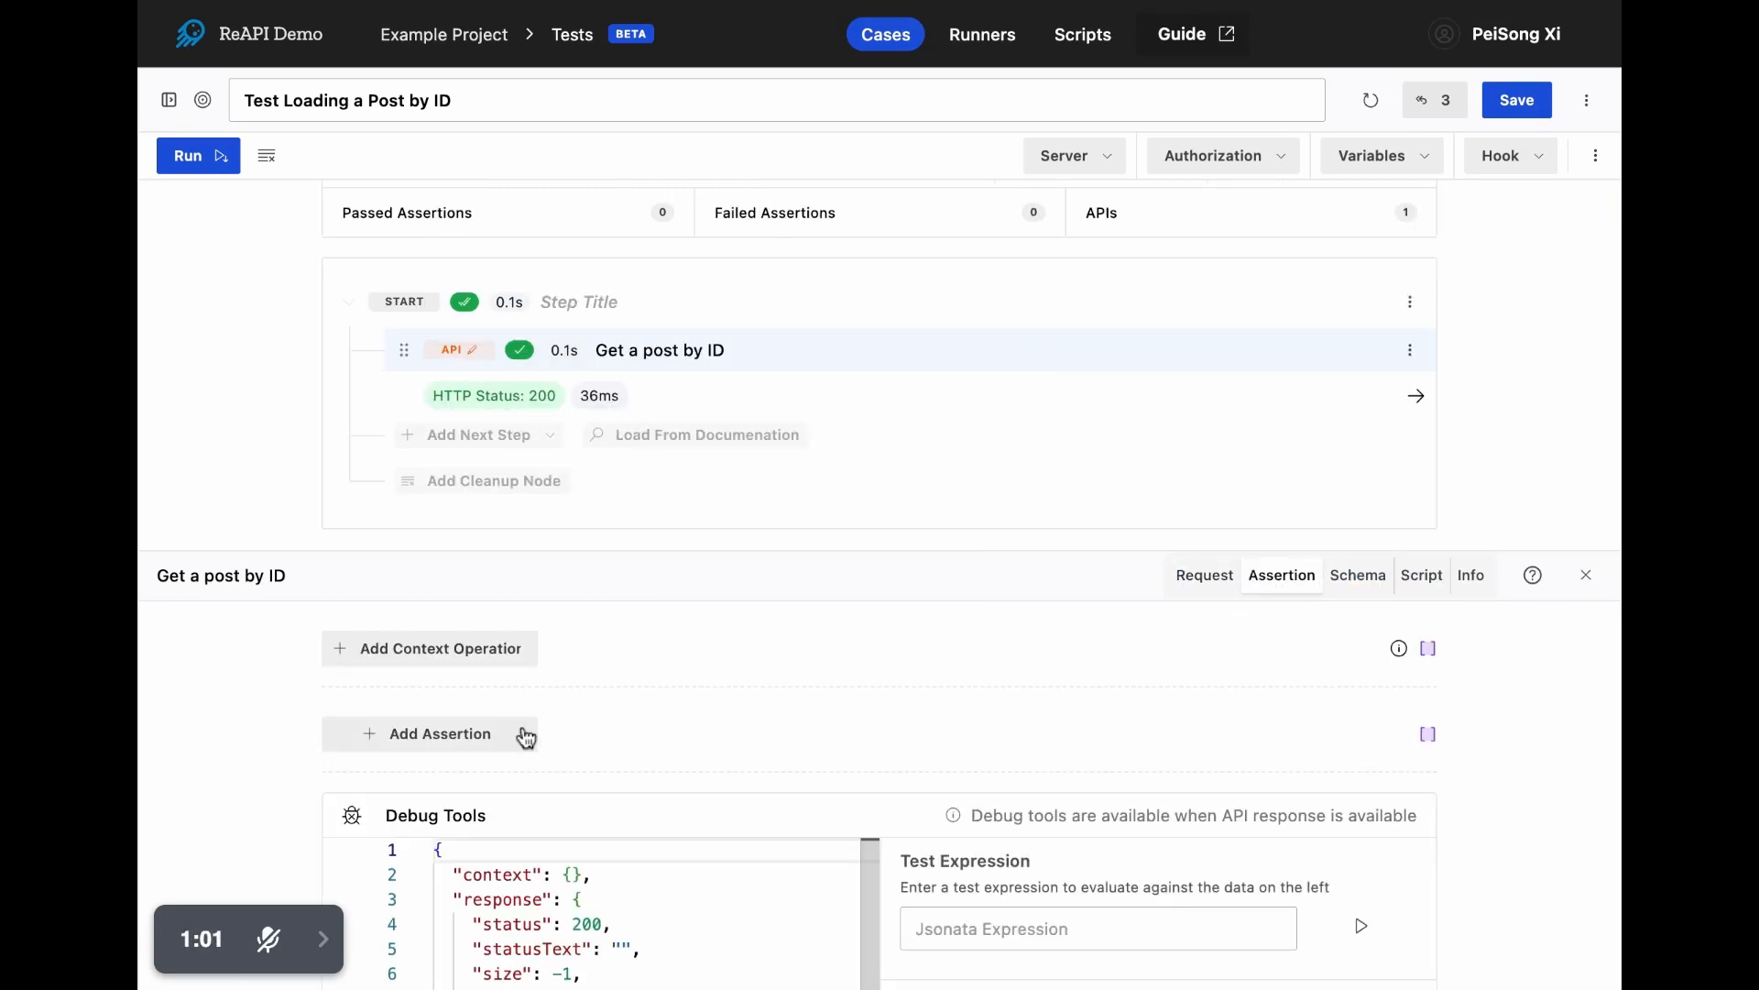
pyautogui.click(515, 737)
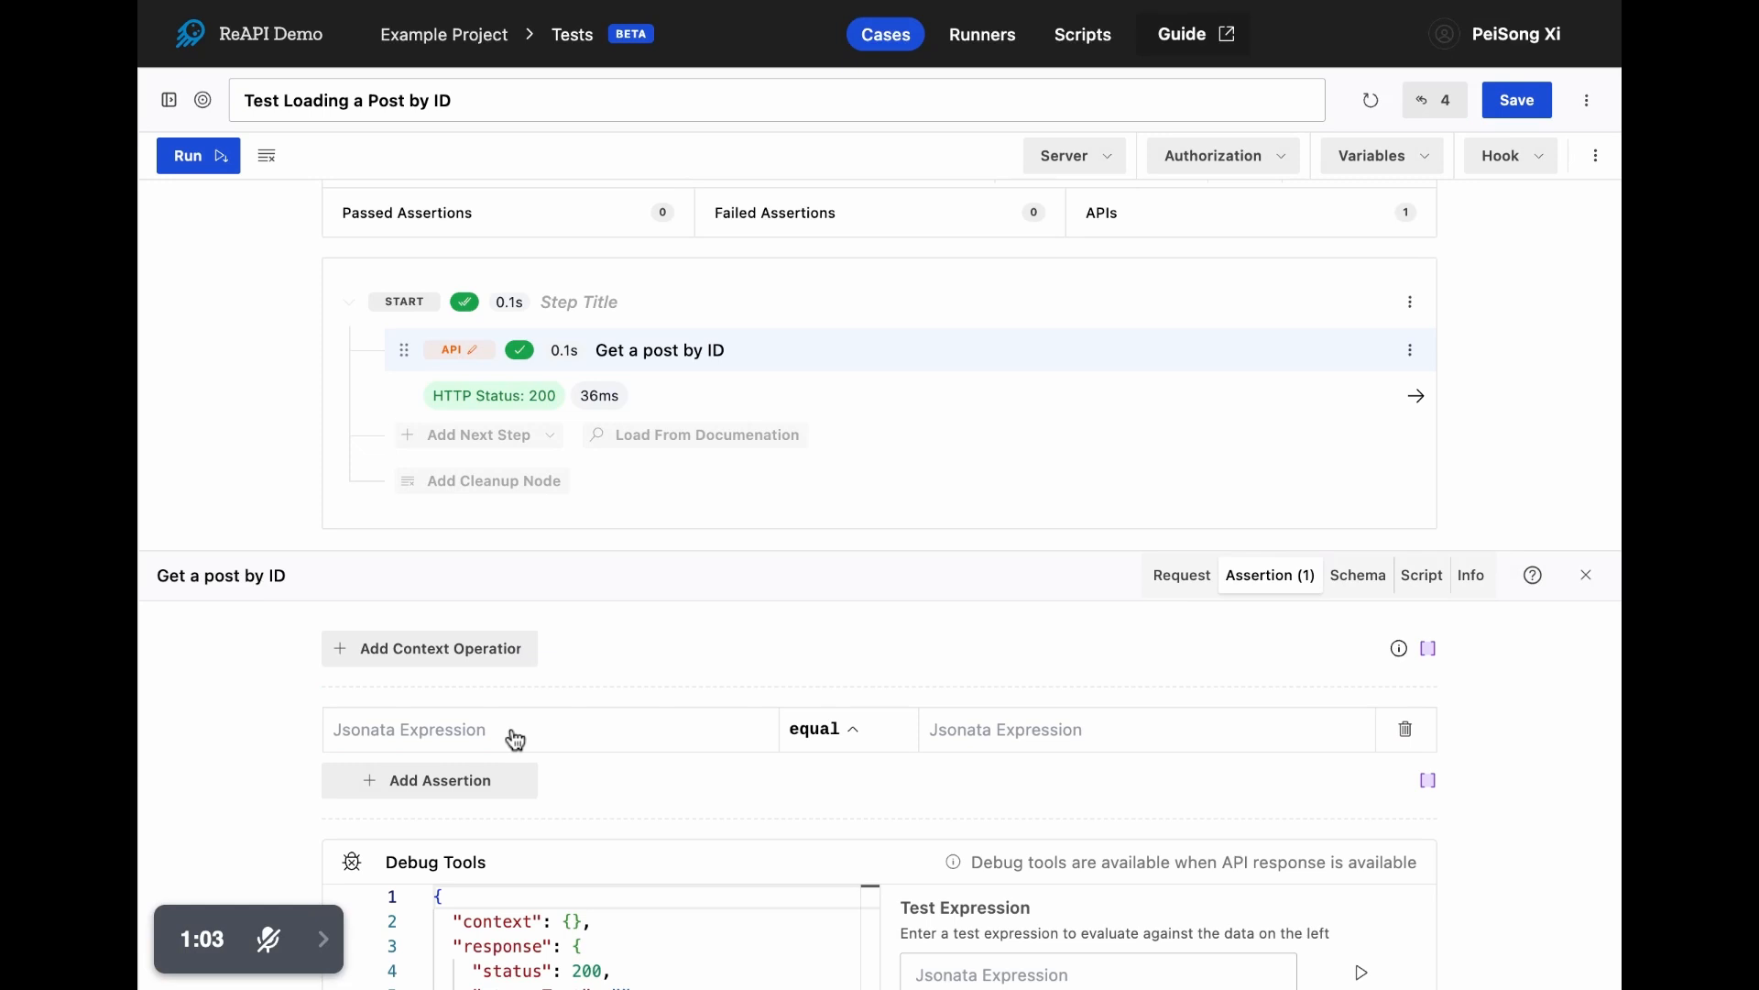
pyautogui.click(515, 733)
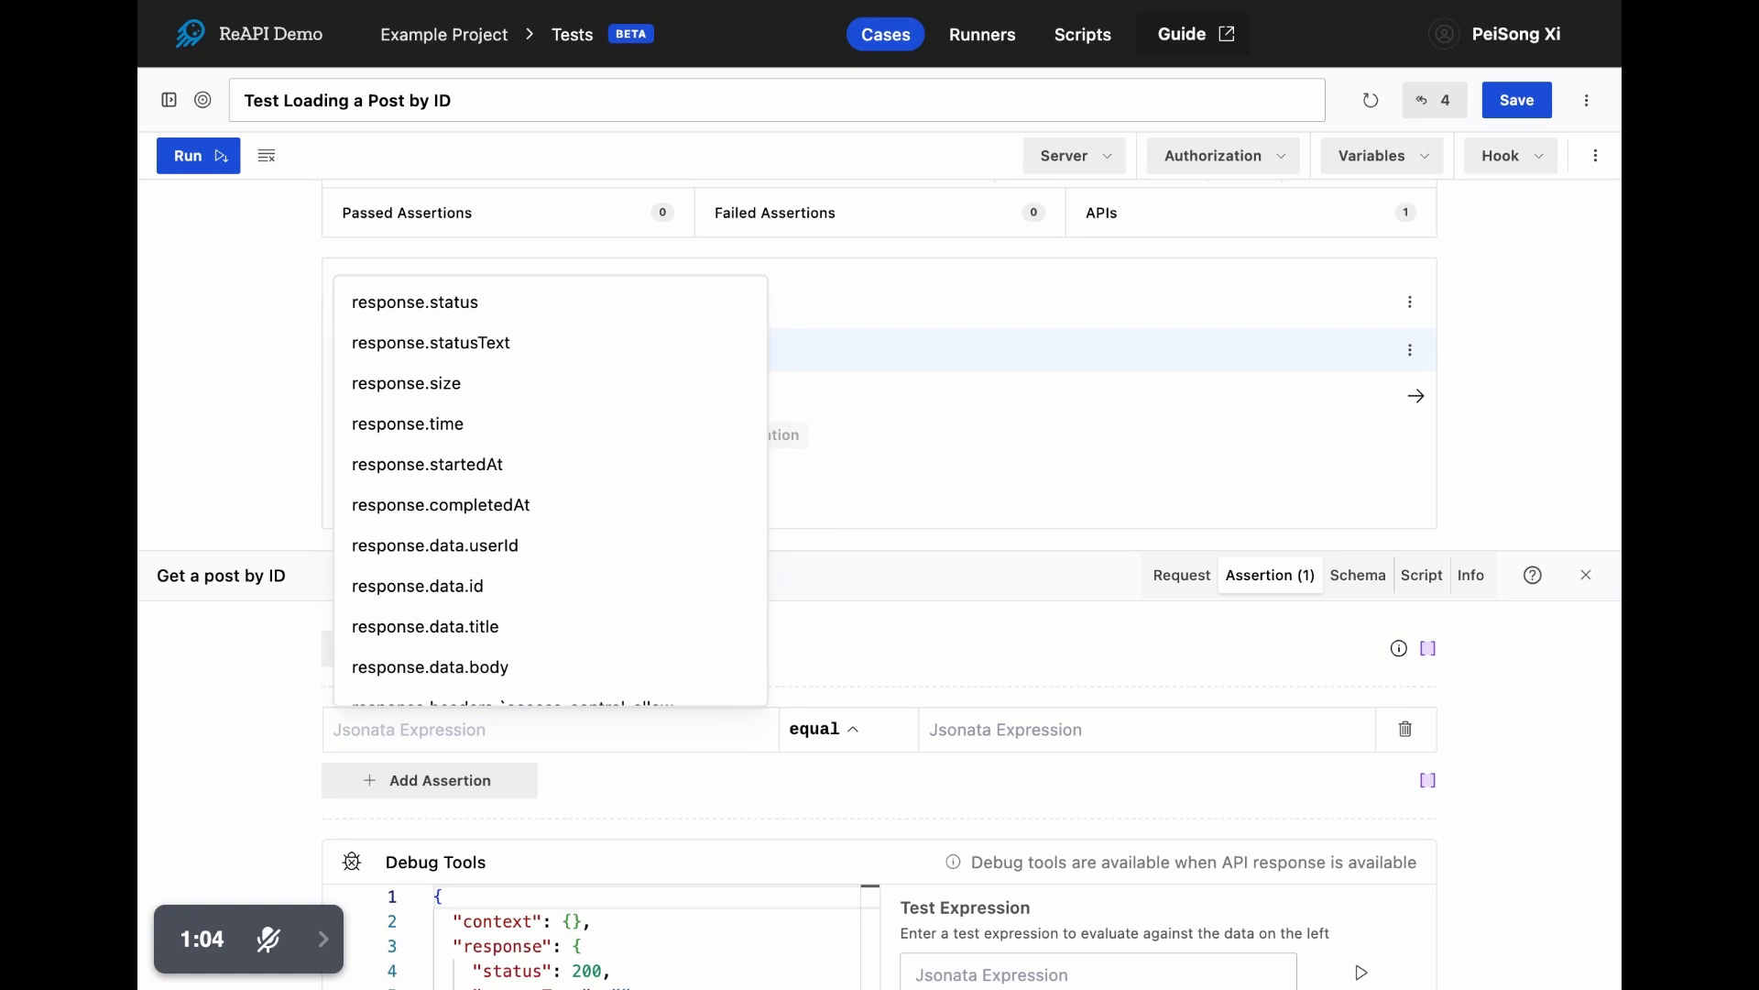
pyautogui.click(458, 301)
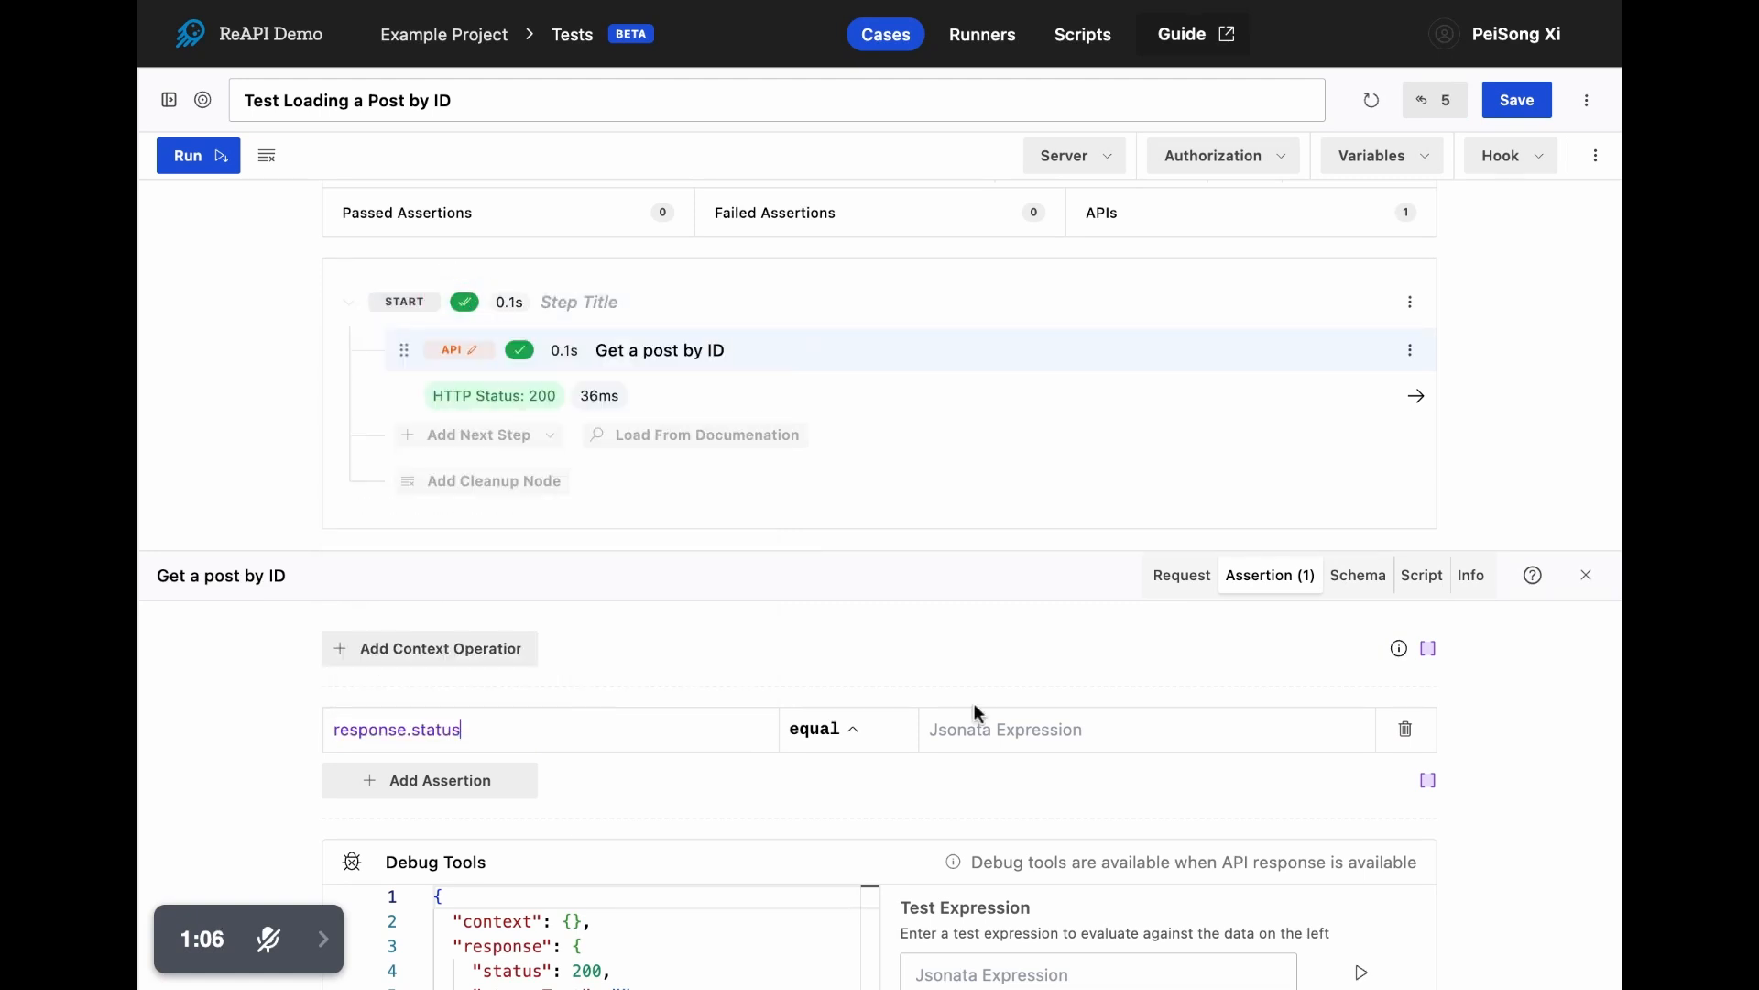
pyautogui.click(1034, 728)
pyautogui.write('200')
pyautogui.click(1547, 850)
# - Review the response data in the Debug Tools and re-evaluate the status assertion against it
pyautogui.scroll(-3, 1510, 871)
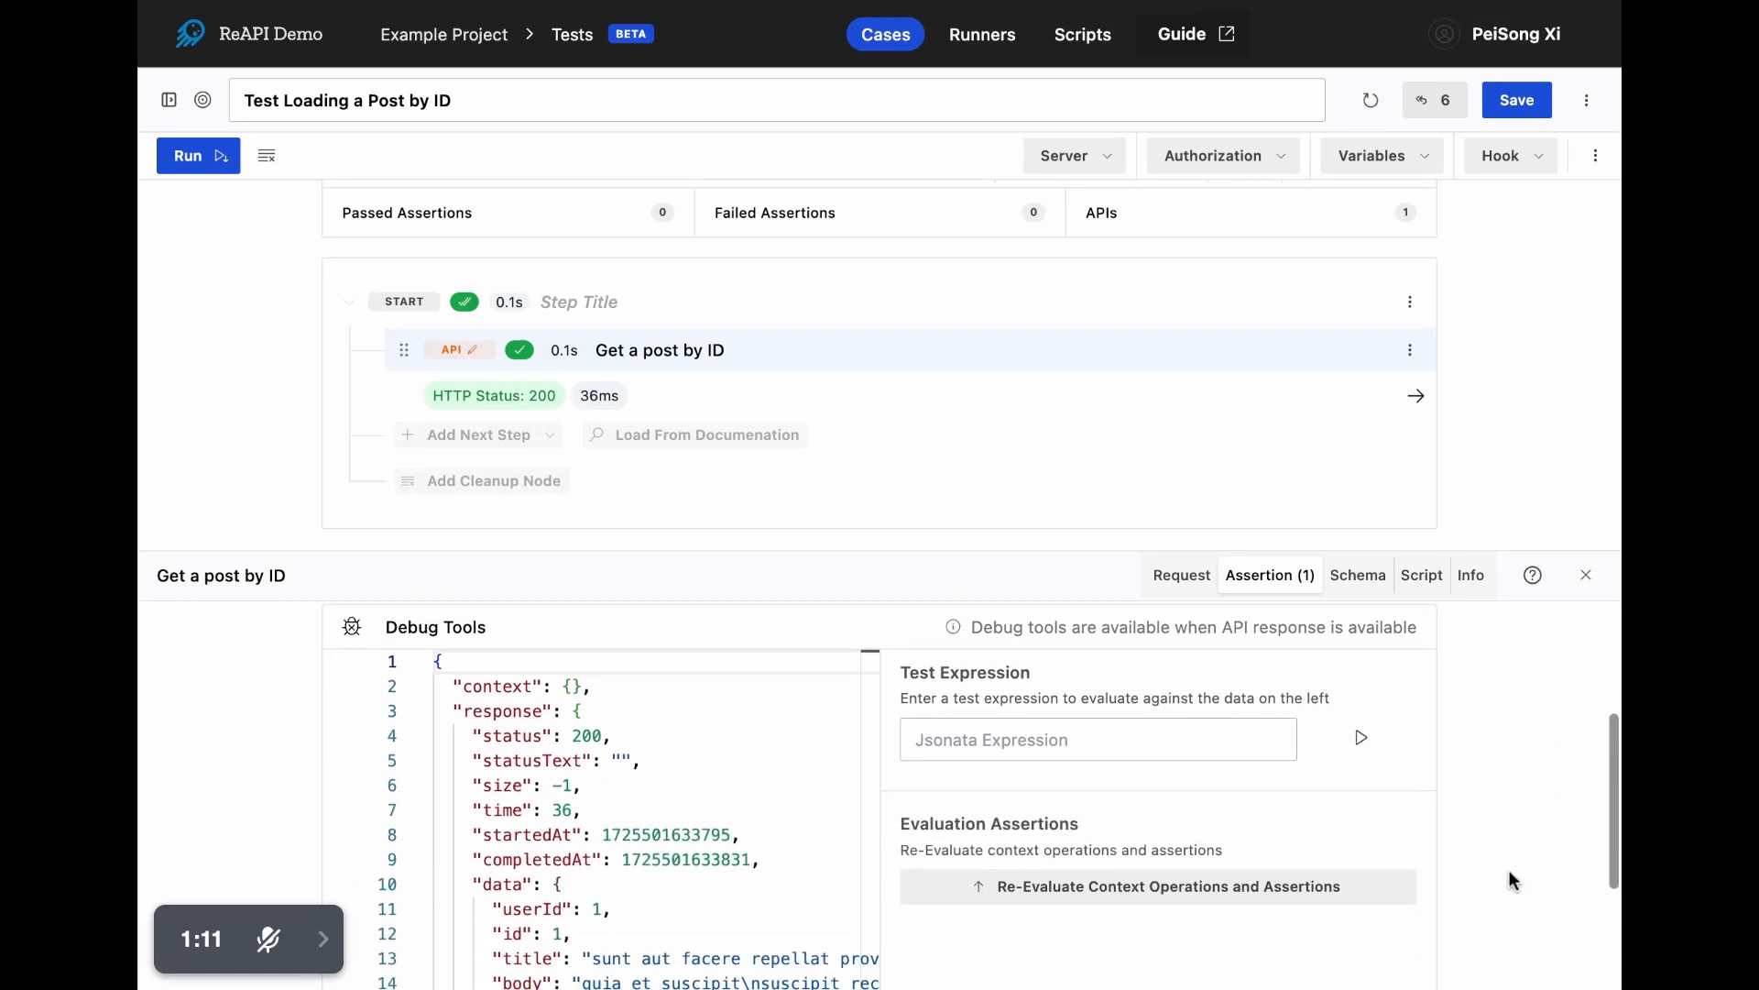
pyautogui.moveTo(1029, 553); pyautogui.dragTo(1049, 363)
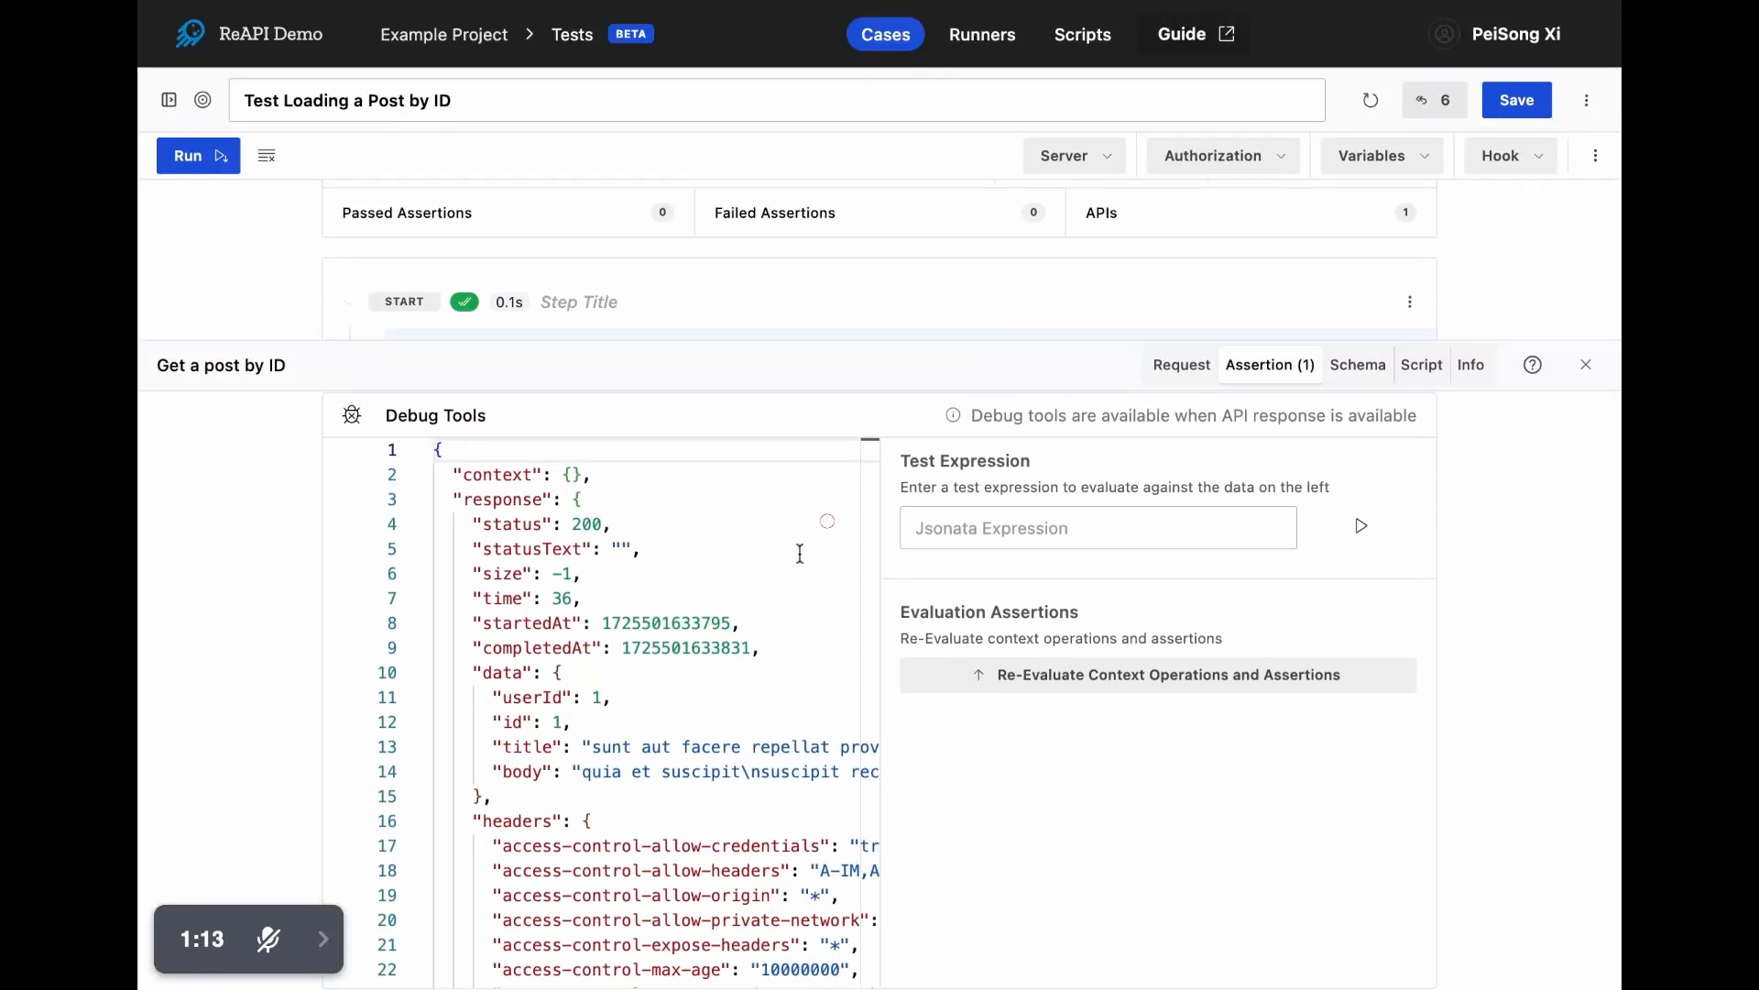
pyautogui.scroll(-2, 554, 802)
pyautogui.scroll(-8, 558, 769)
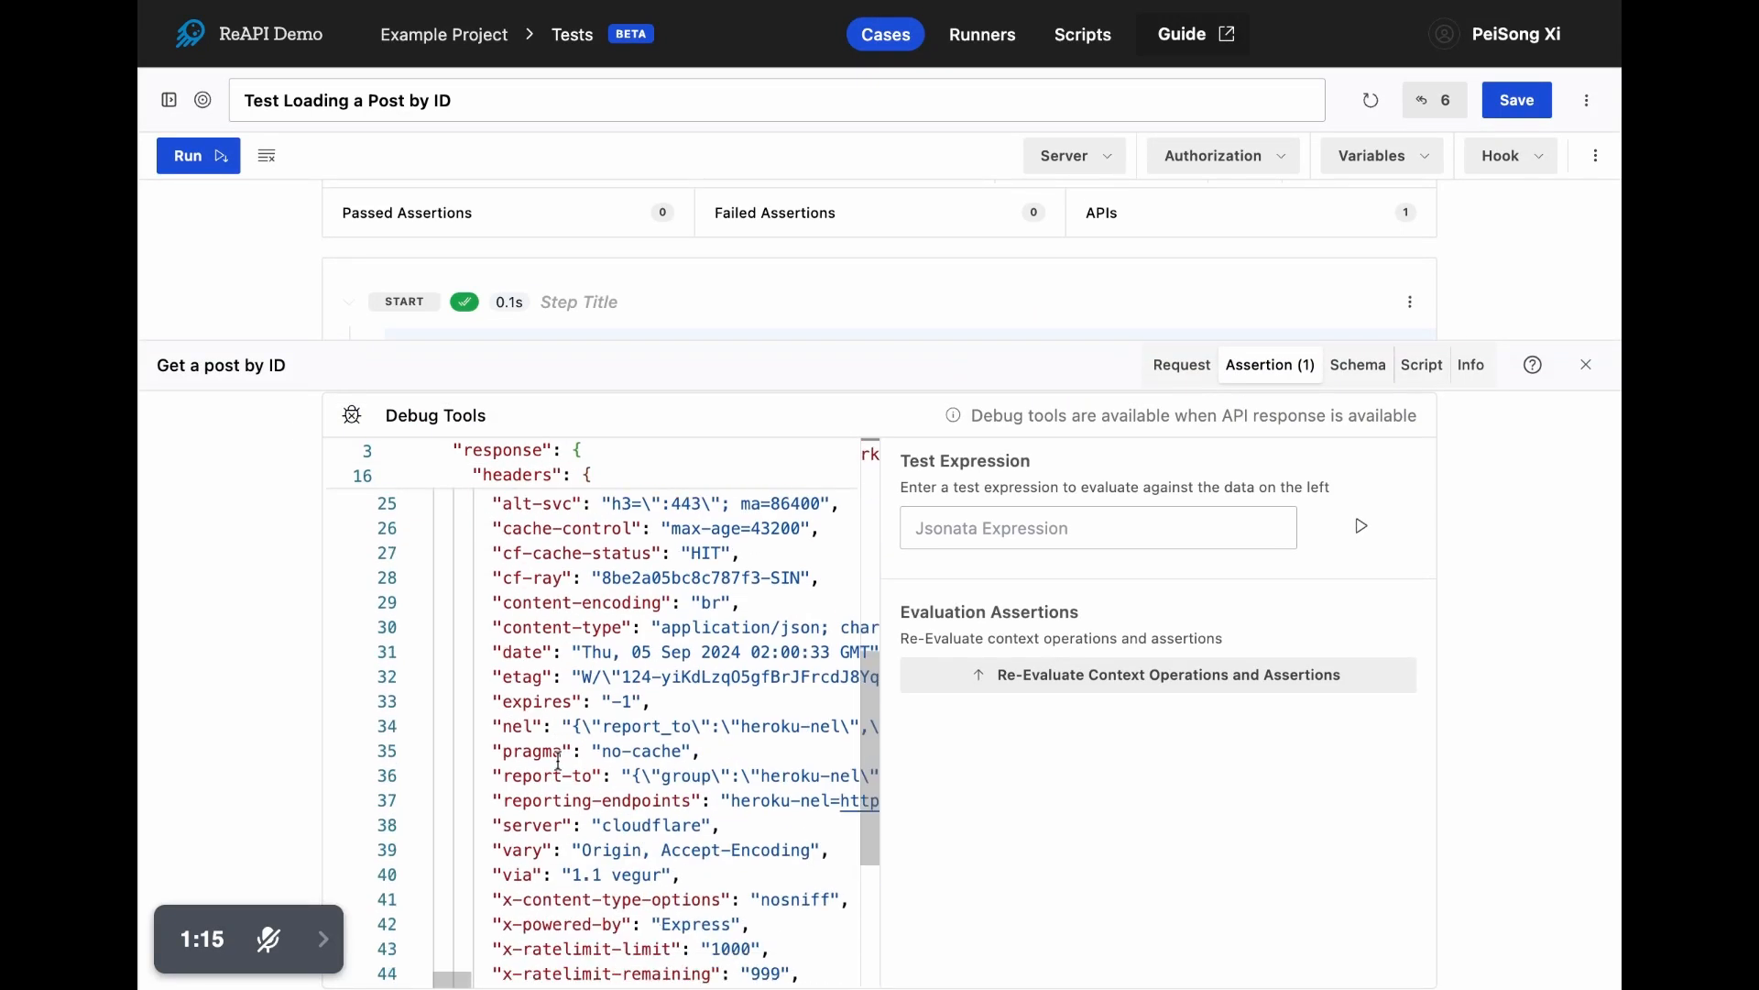
pyautogui.scroll(10, 559, 761)
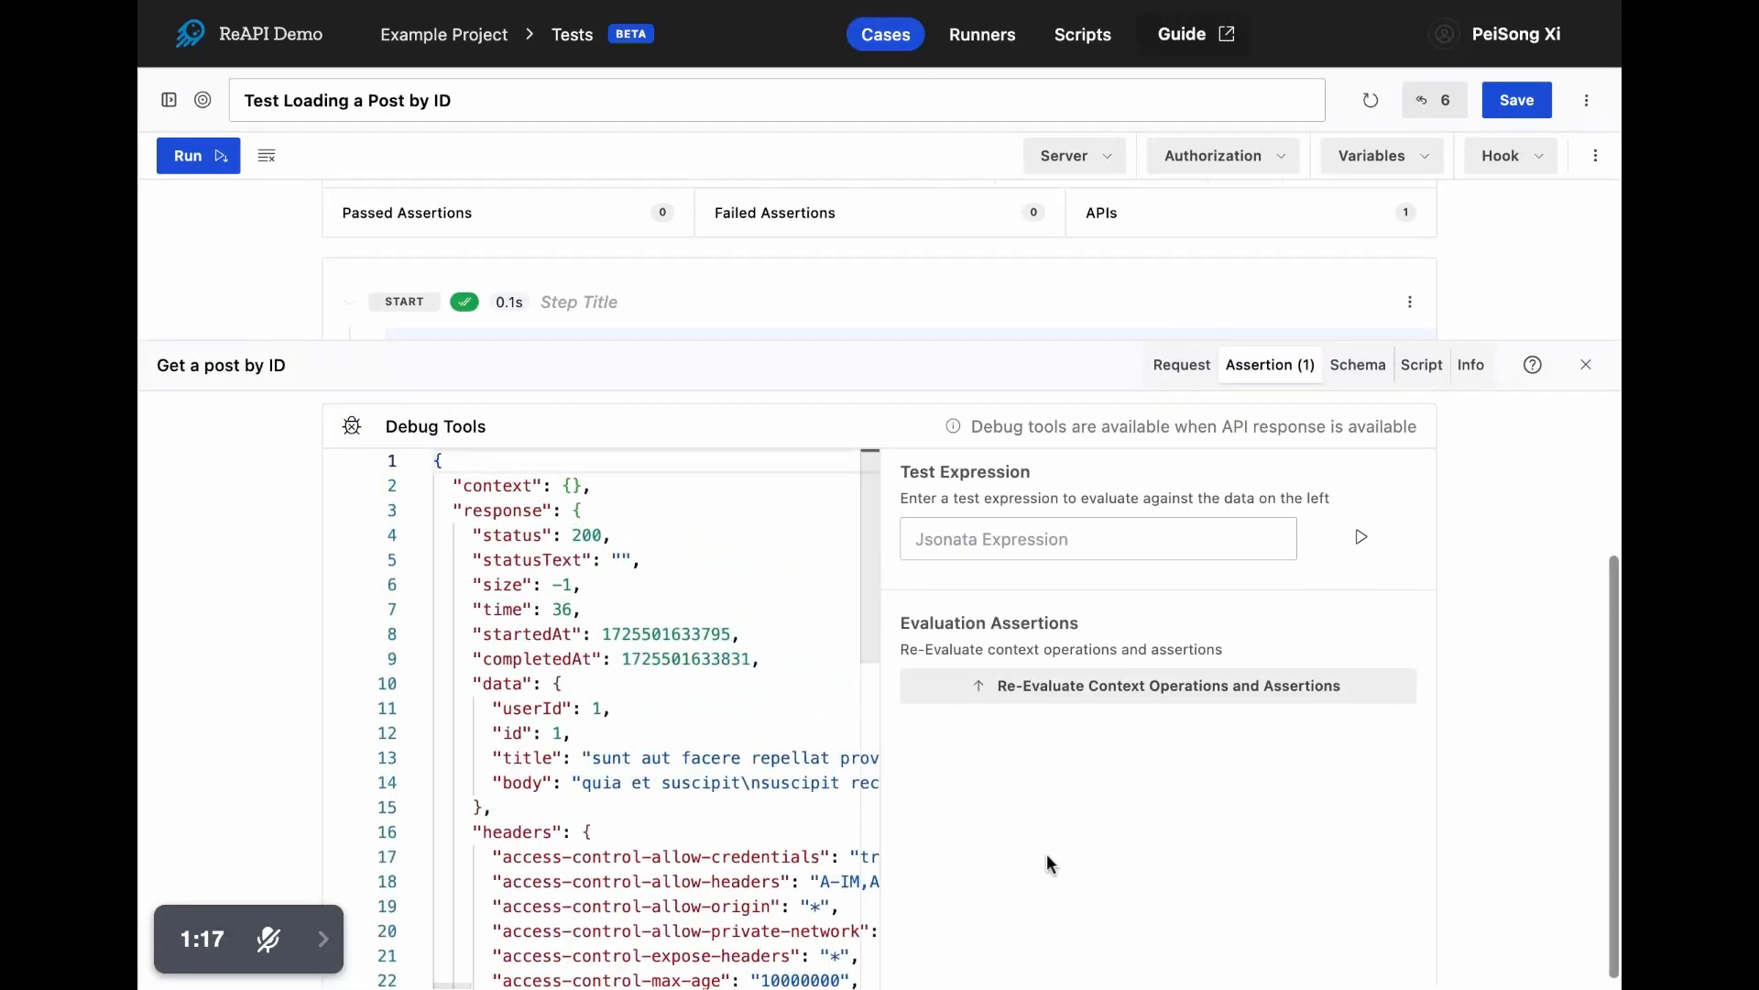
pyautogui.click(1061, 698)
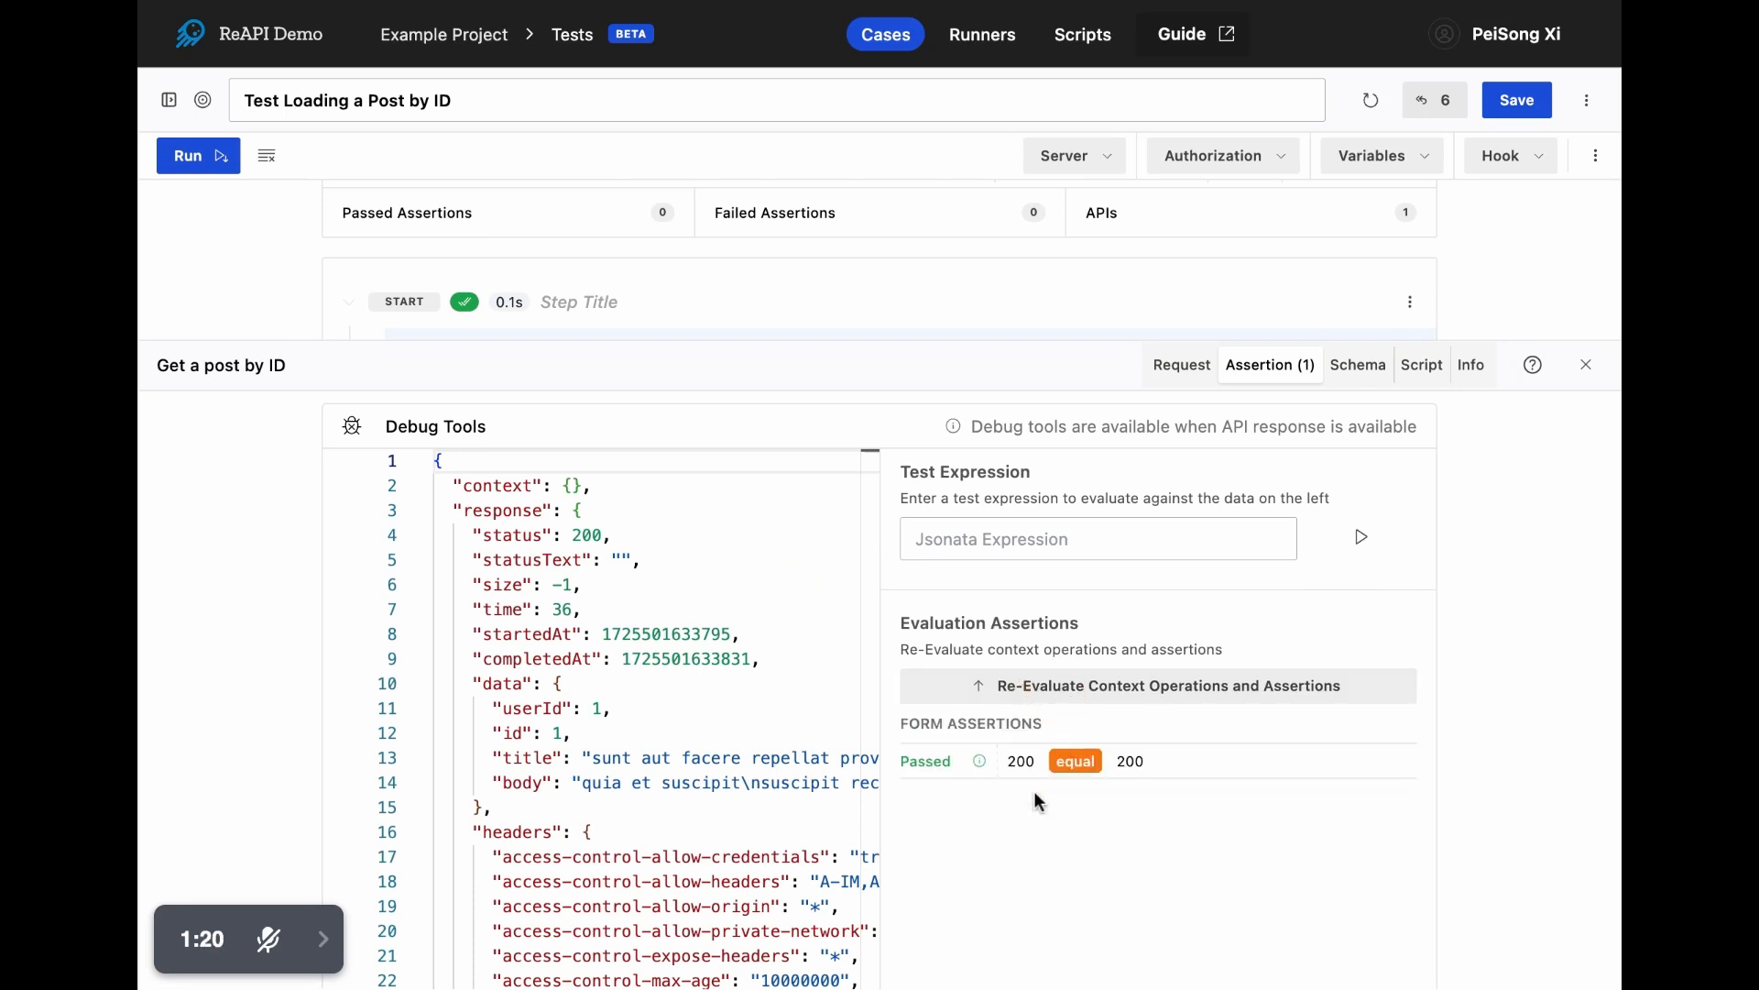
# - Add a second assertion that checks response.data.title with the isString operator
pyautogui.scroll(3, 1100, 817)
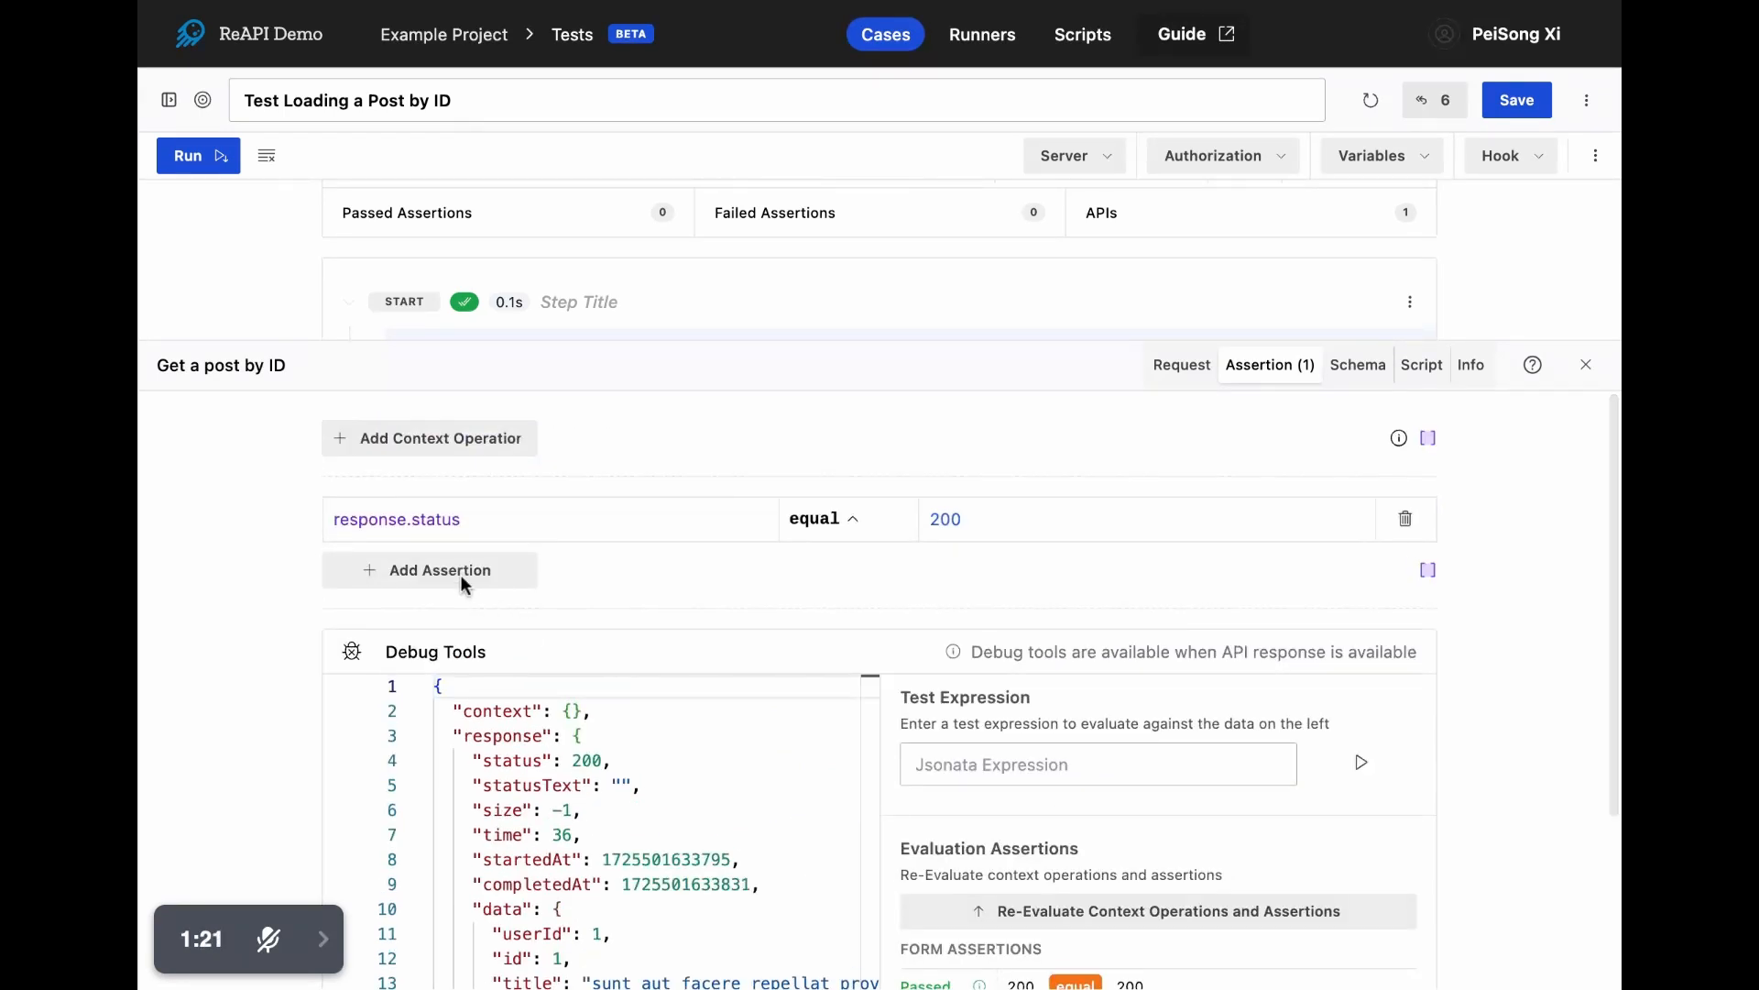
pyautogui.click(460, 574)
pyautogui.click(452, 565)
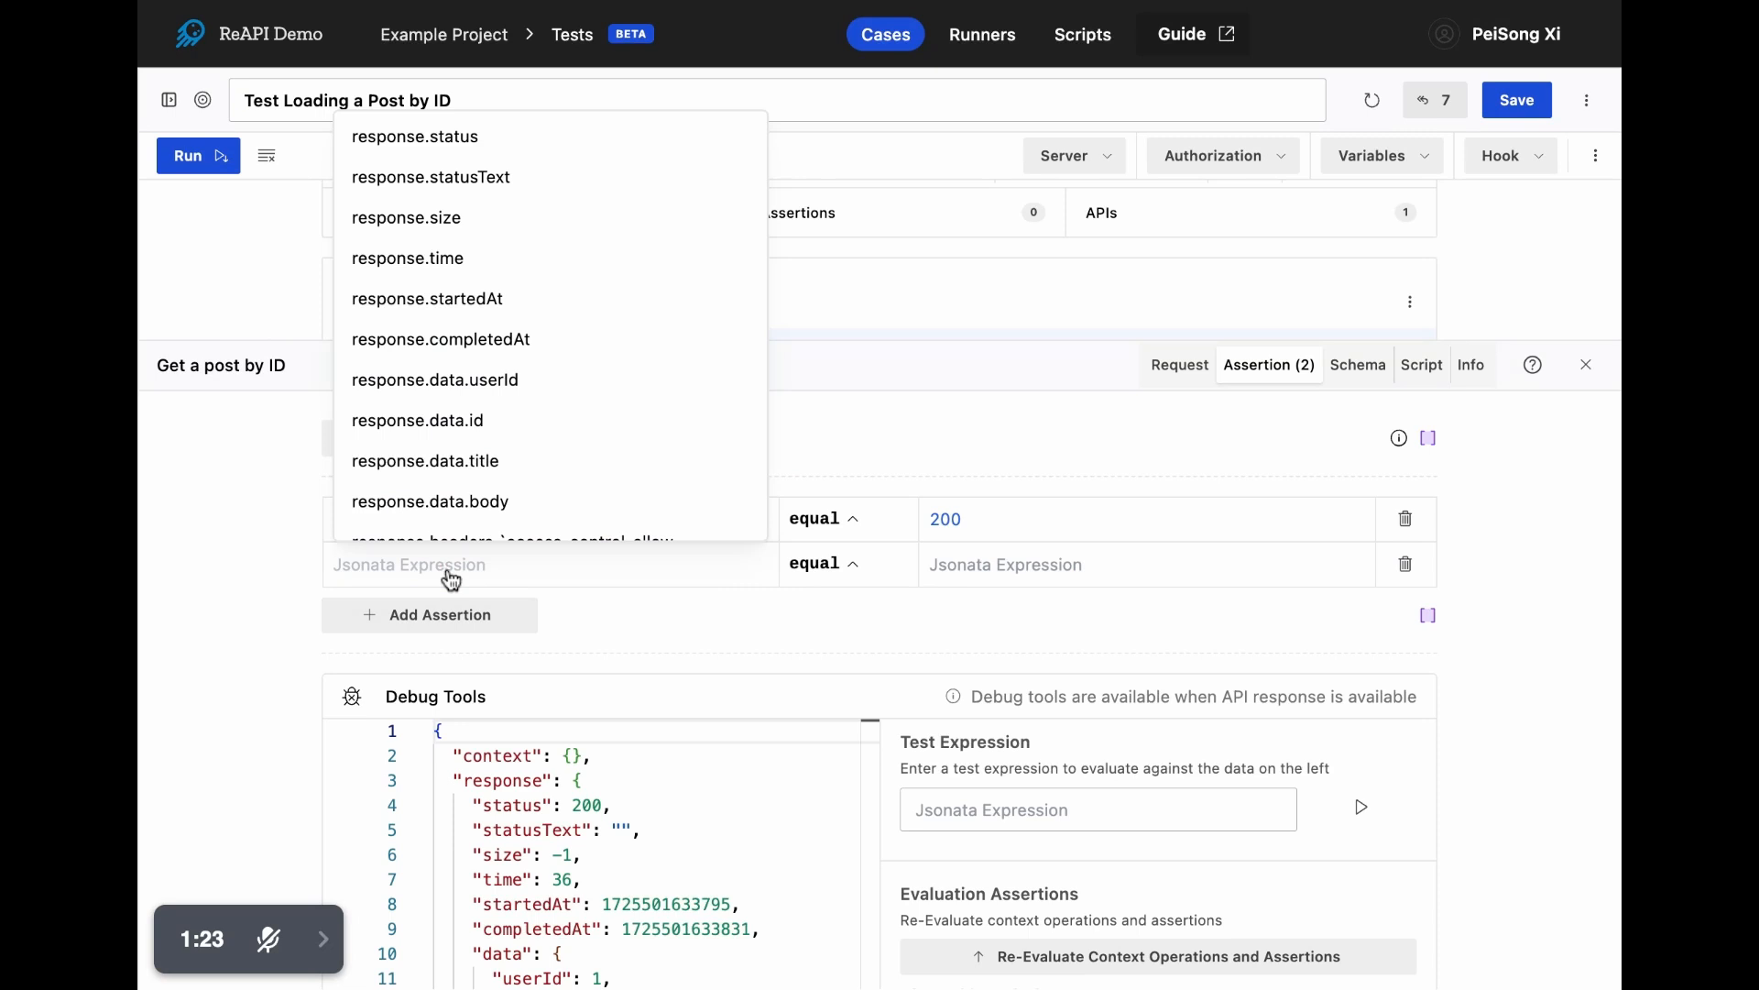
pyautogui.write('tit')
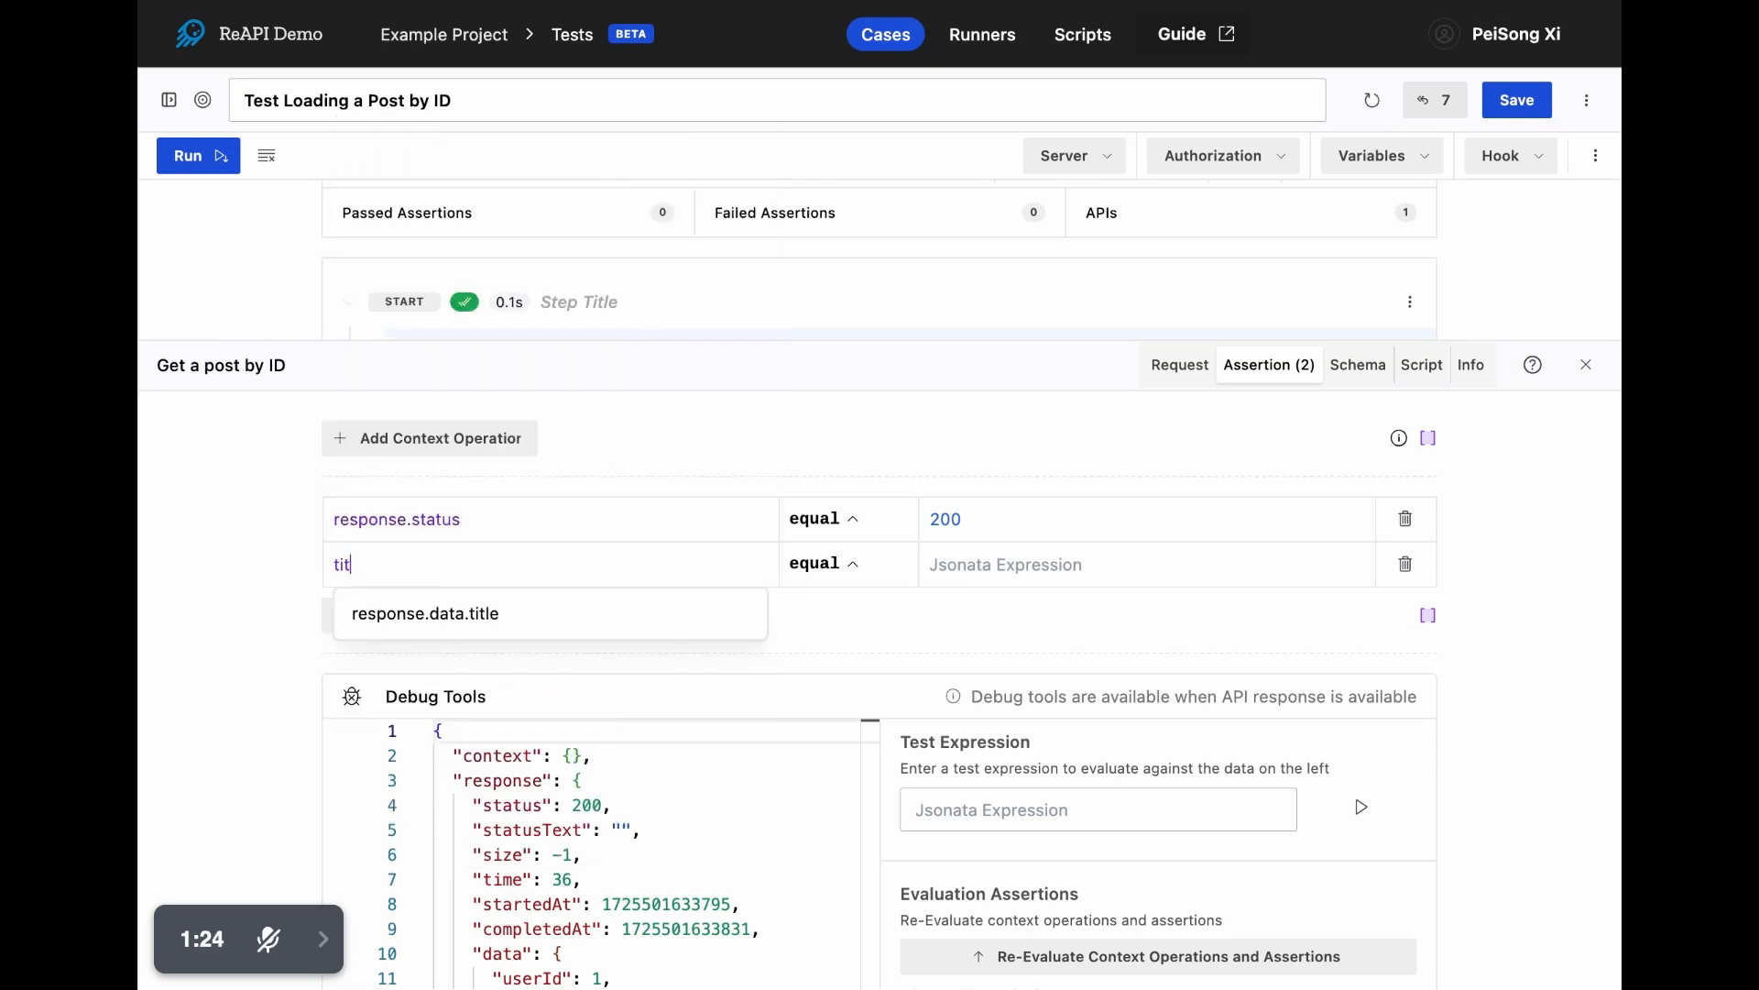
pyautogui.click(452, 635)
pyautogui.click(814, 577)
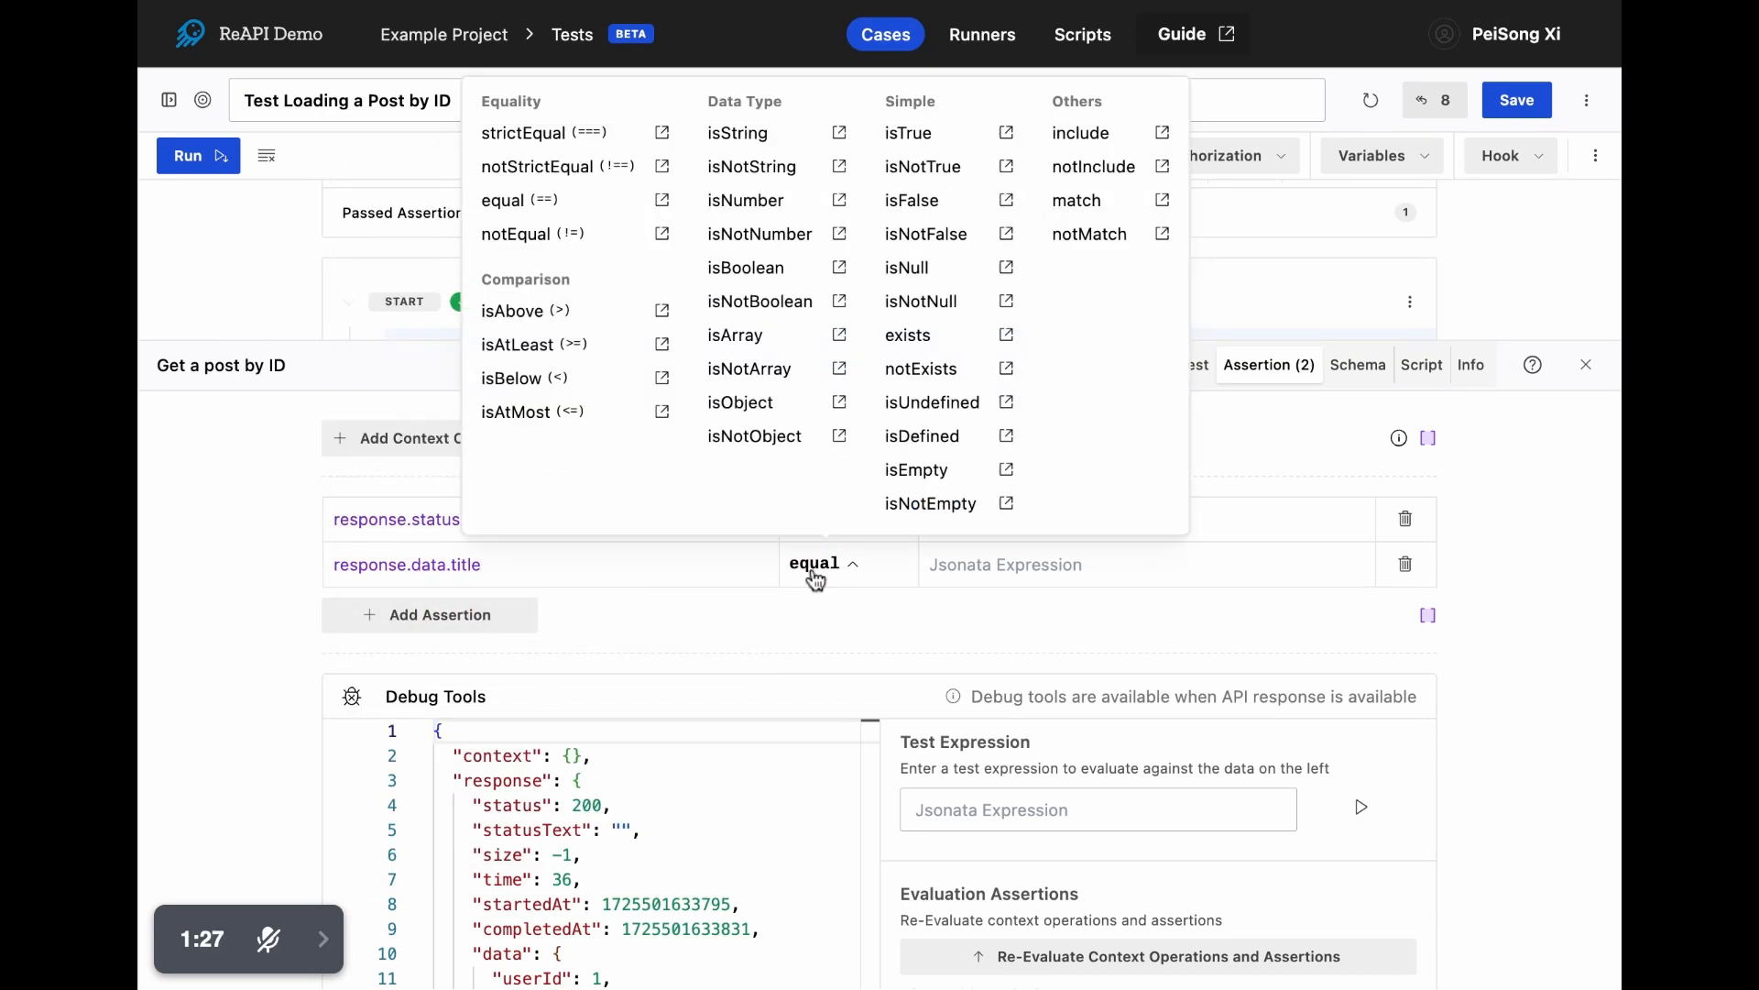
pyautogui.click(744, 135)
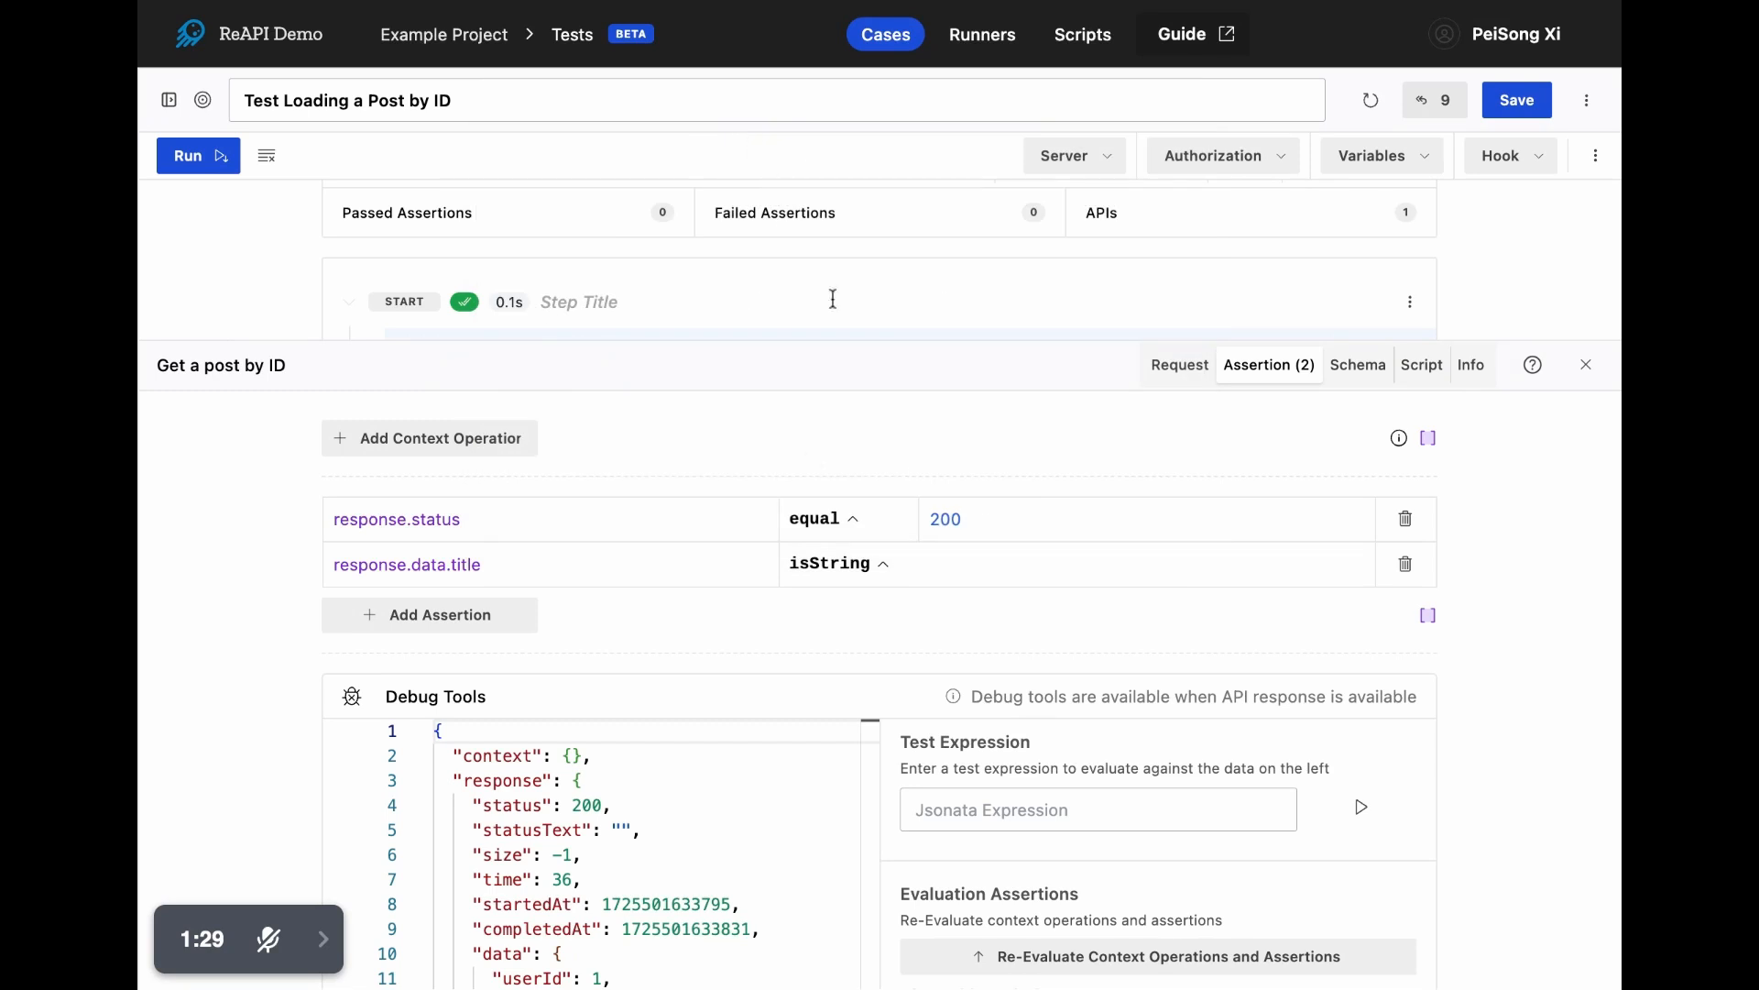
# - Re-evaluate both the status and title assertions against the captured response
pyautogui.scroll(-3, 635, 645)
pyautogui.click(1017, 695)
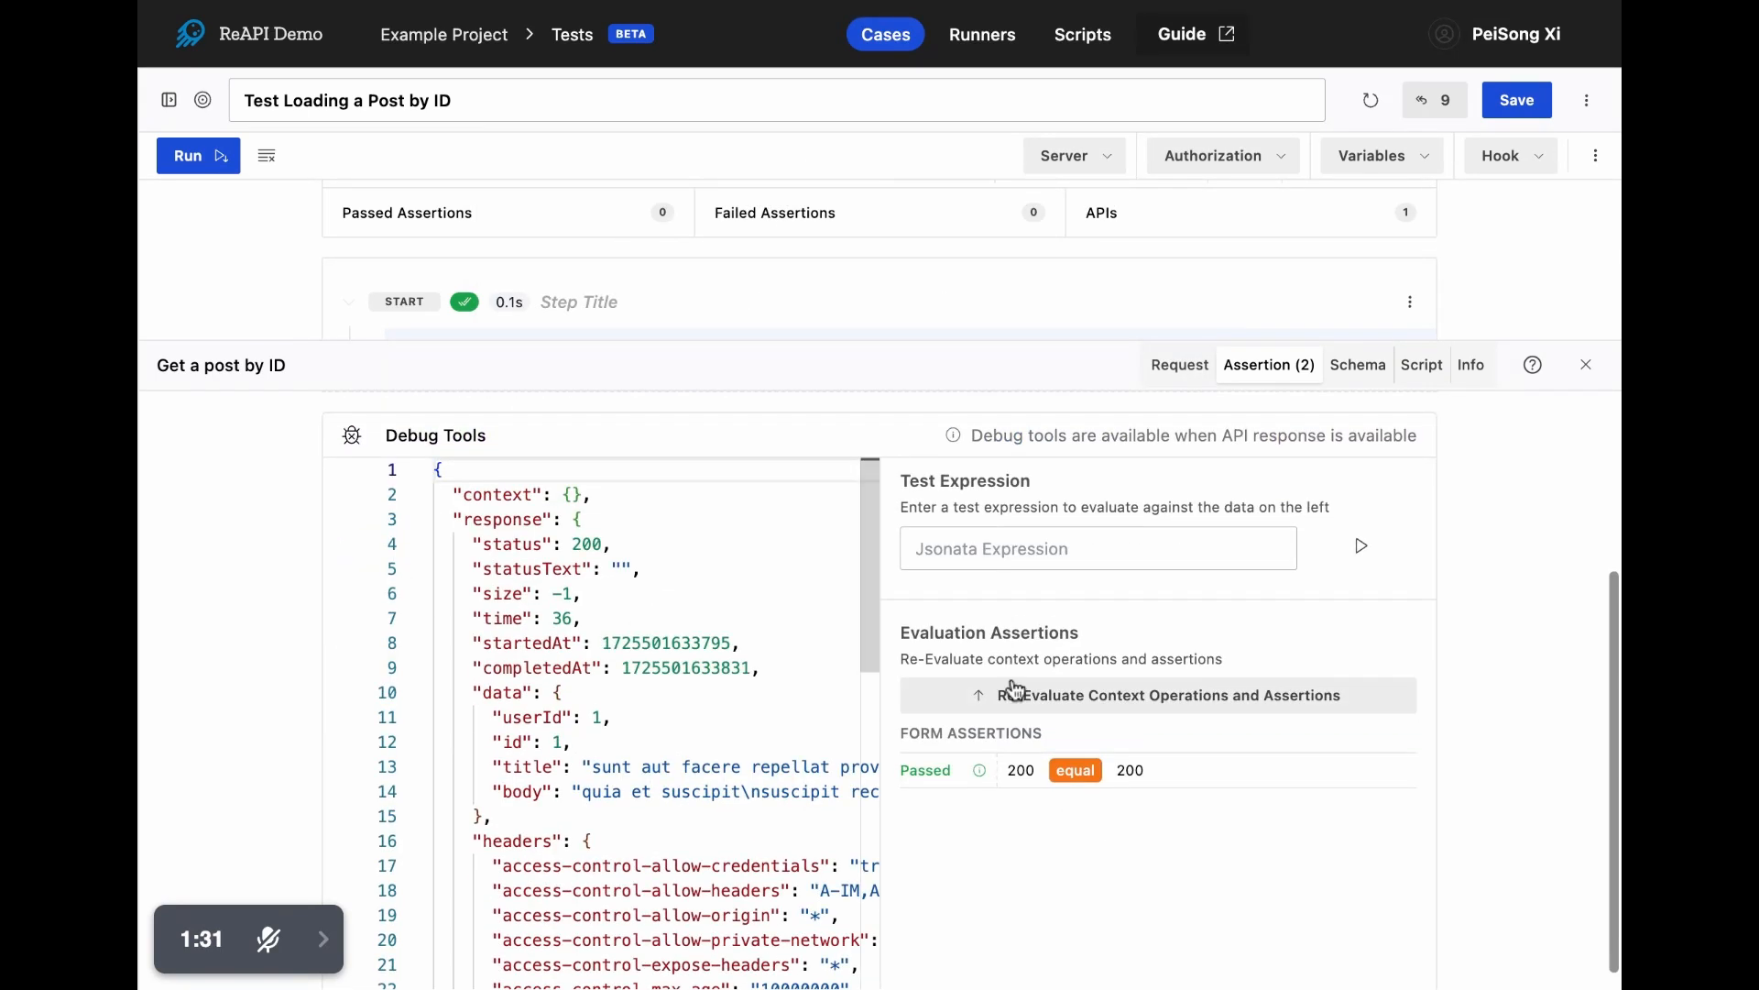
pyautogui.click(1090, 701)
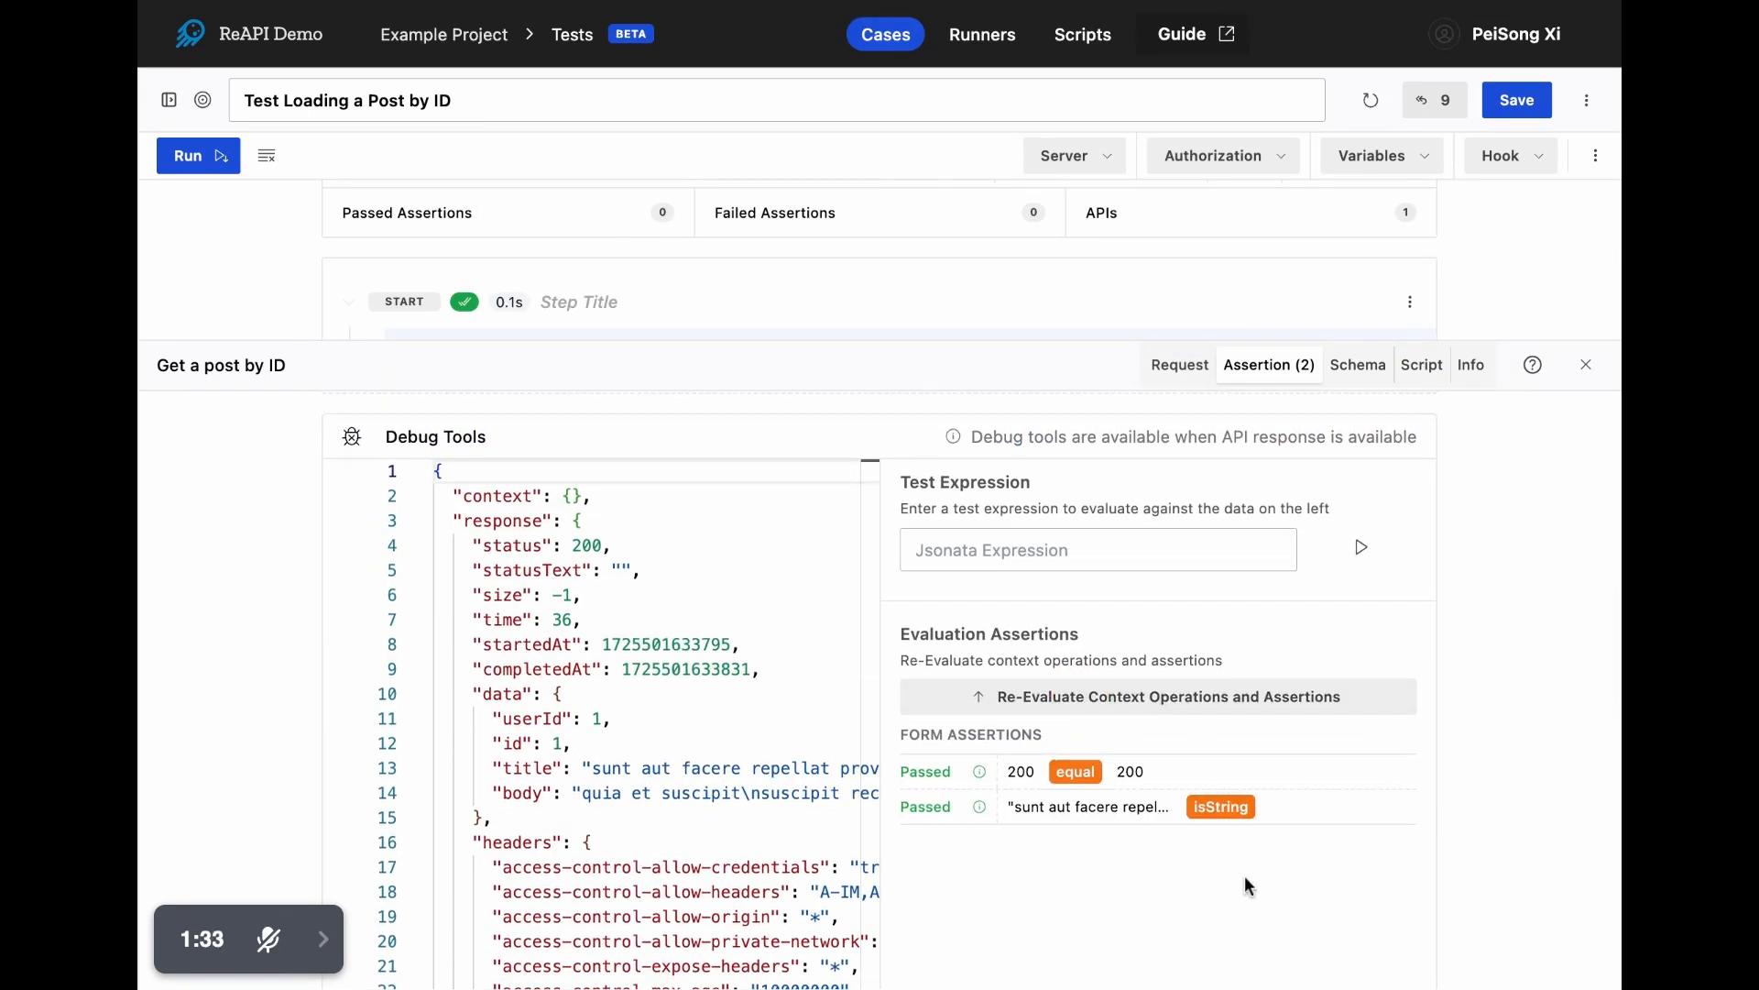
# - Shrink the step details area and run the whole test case again with both assertions
pyautogui.scroll(3, 1244, 876)
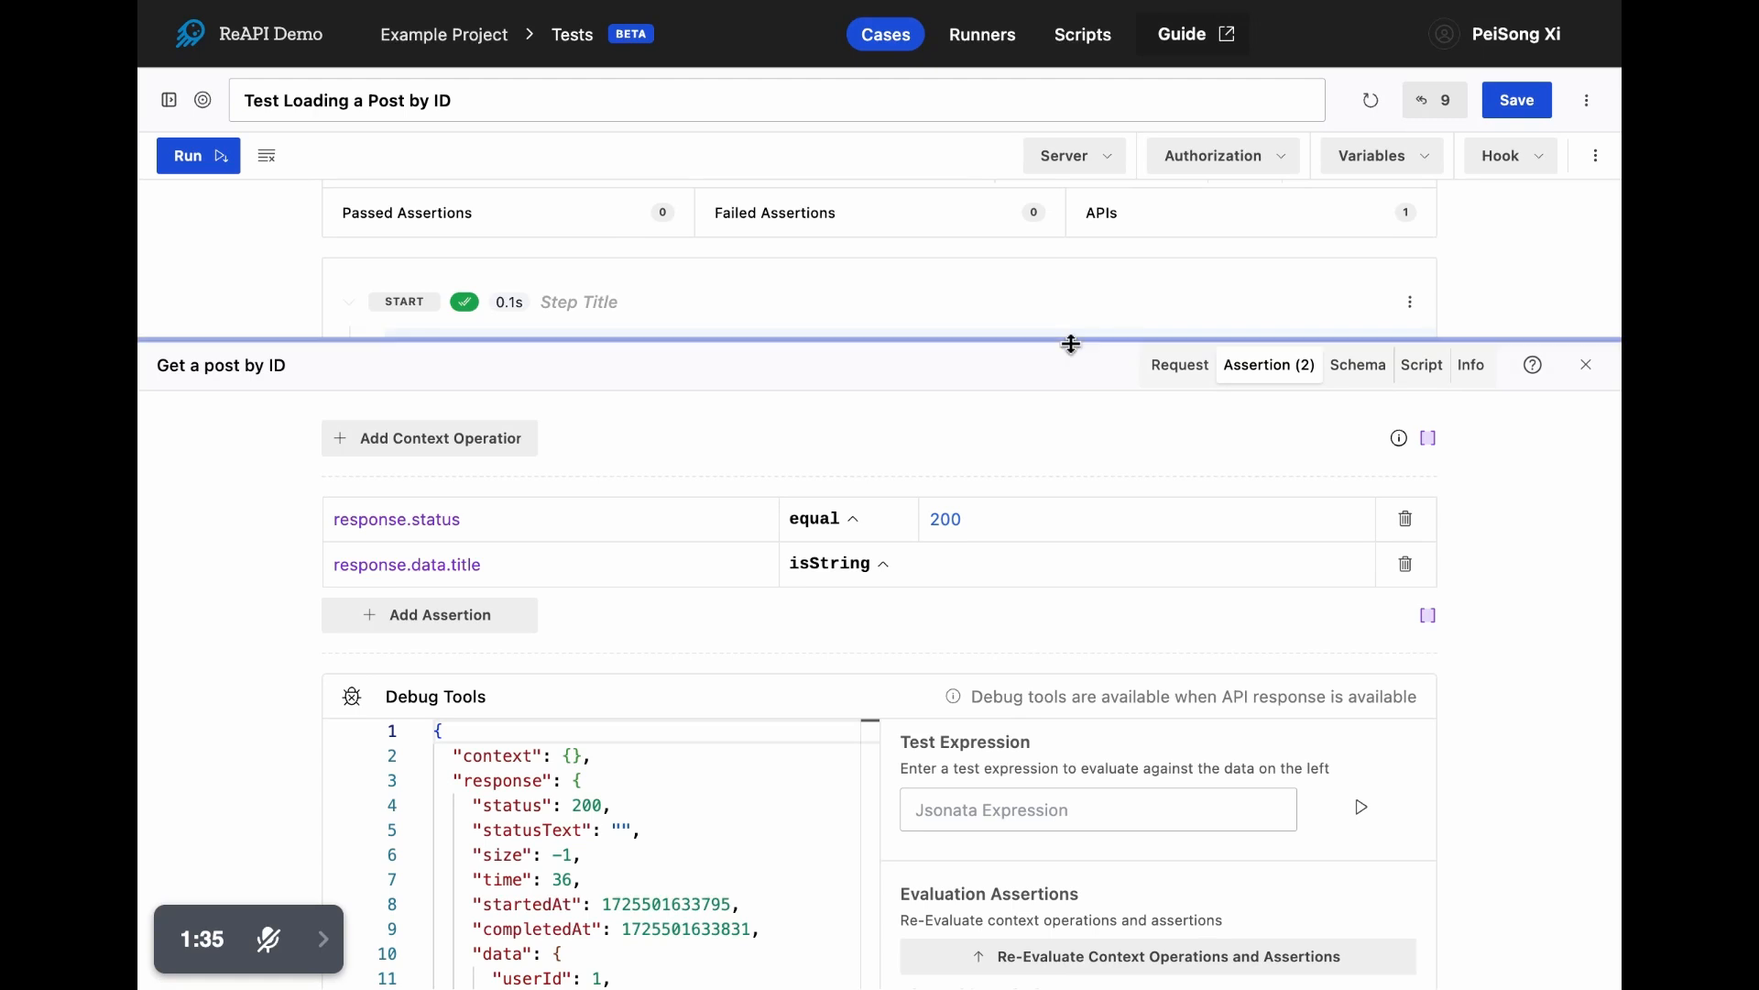
pyautogui.moveTo(1072, 344); pyautogui.dragTo(1080, 620)
pyautogui.click(188, 158)
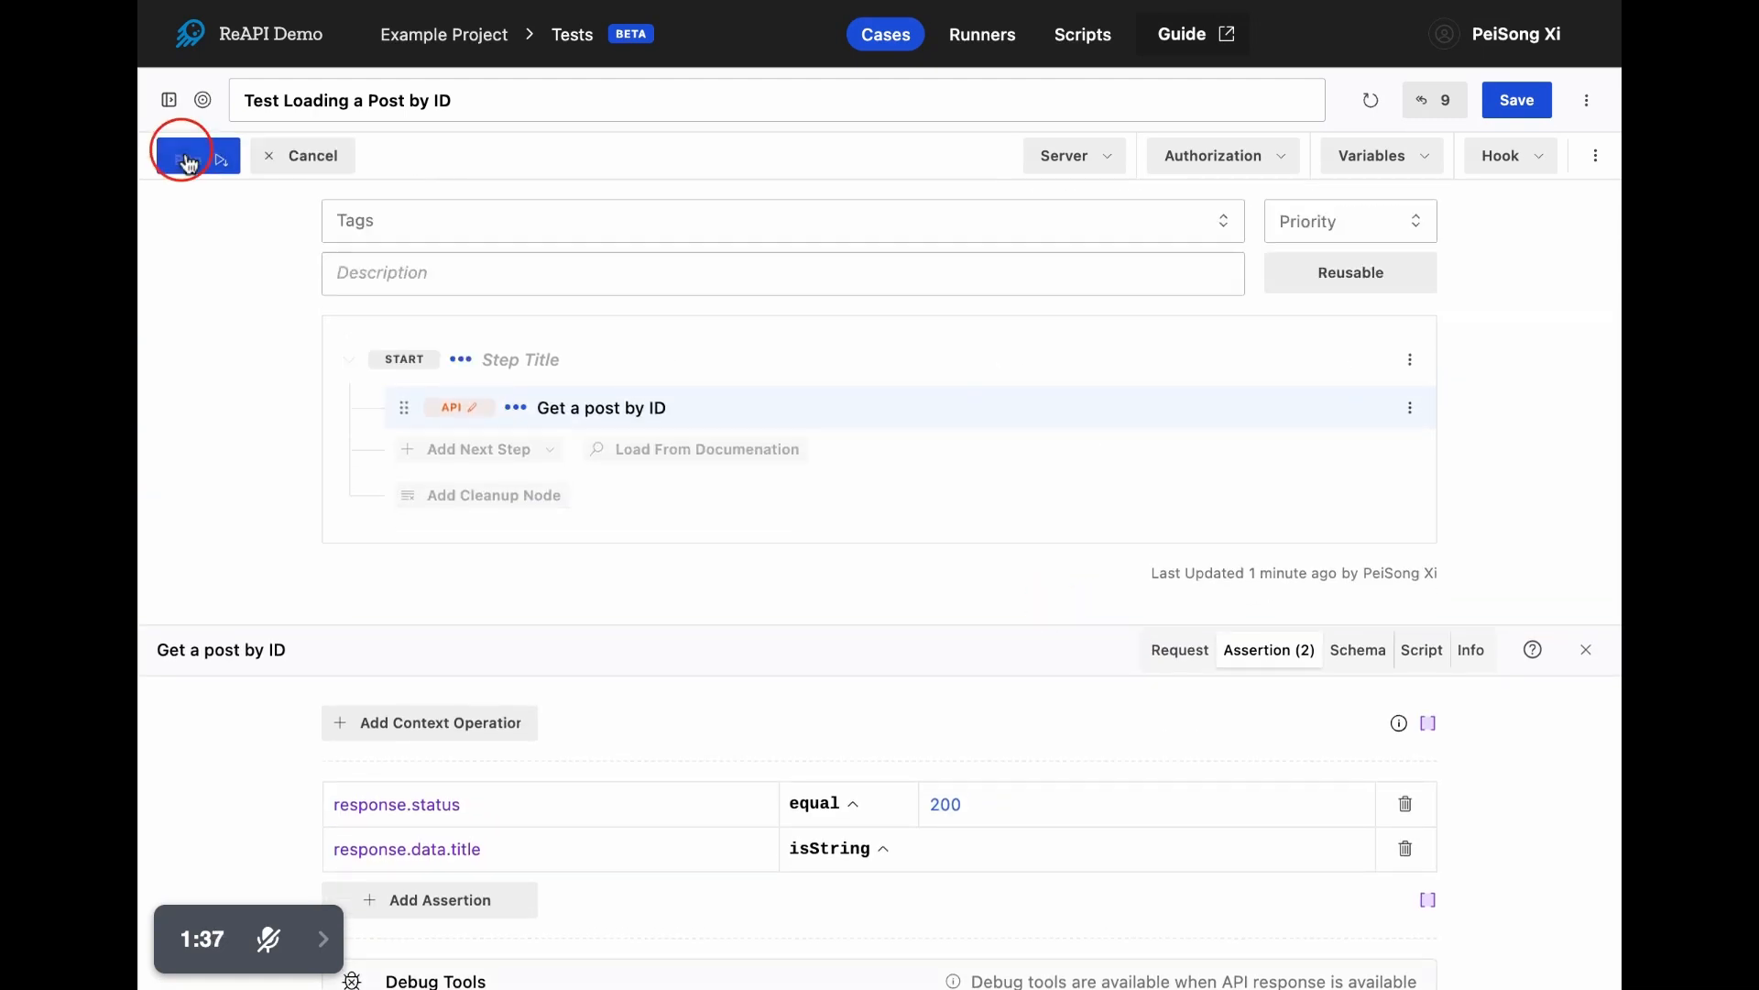
# - Check the assertion results of the "Get a post by ID" step and save the test case
pyautogui.click(882, 571)
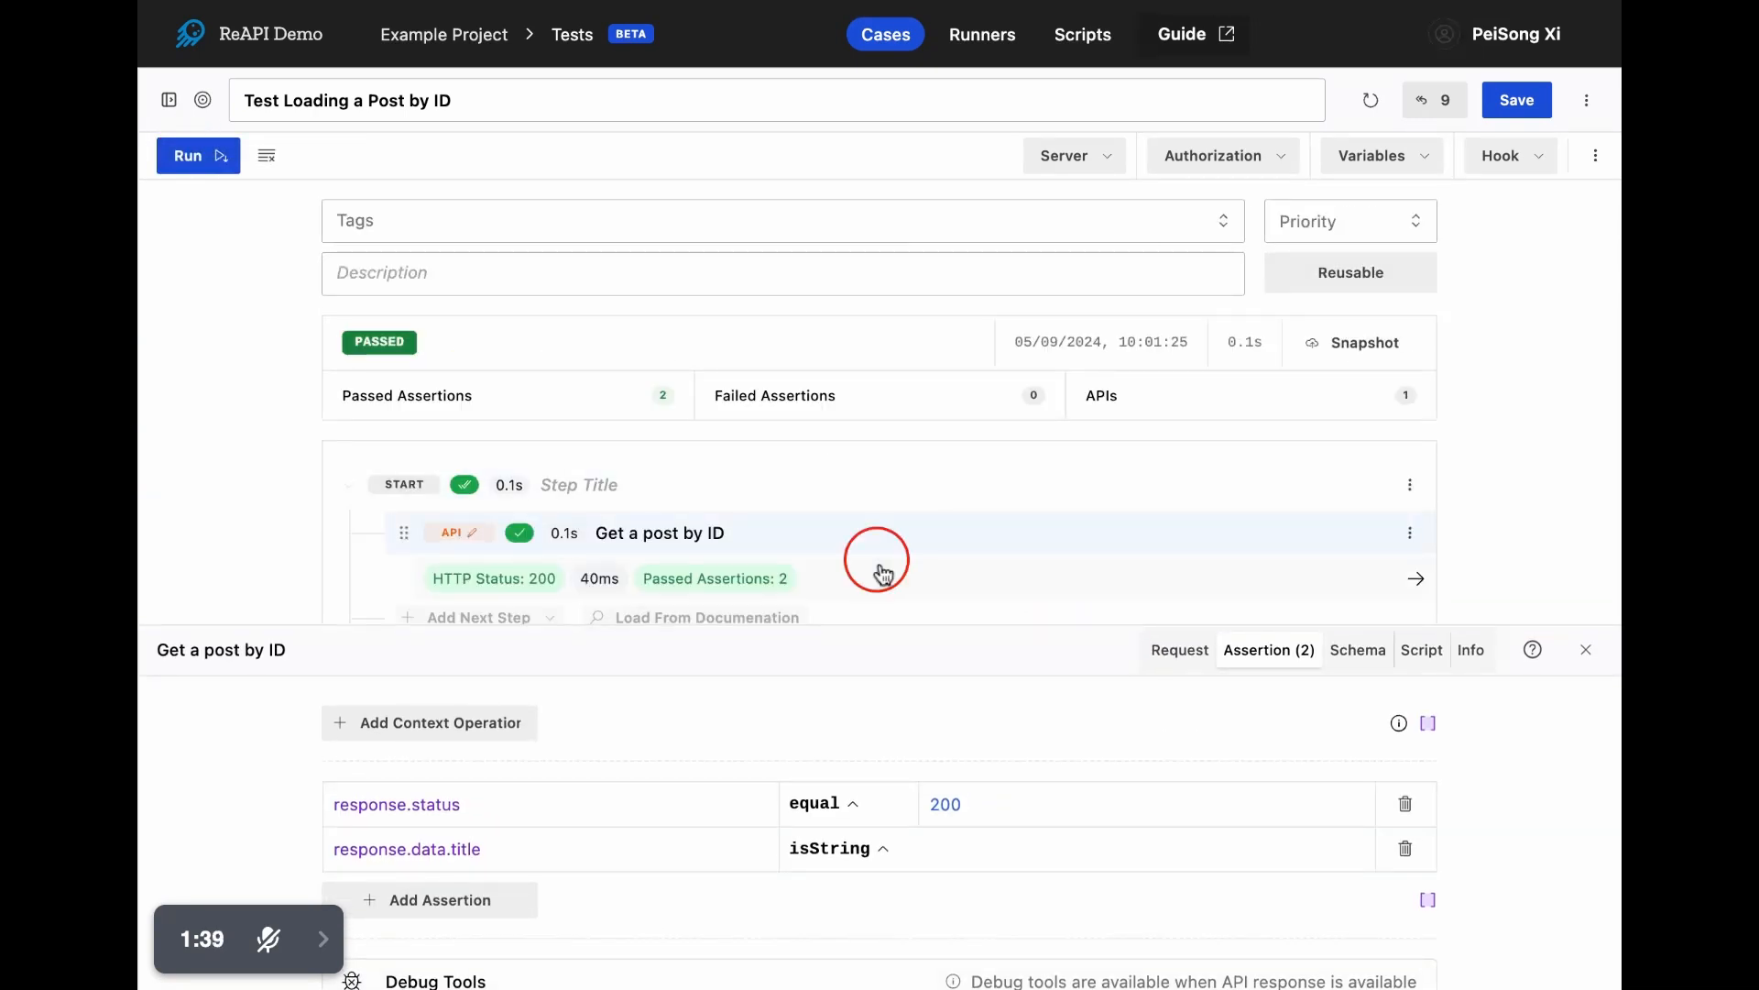
pyautogui.moveTo(1138, 287)
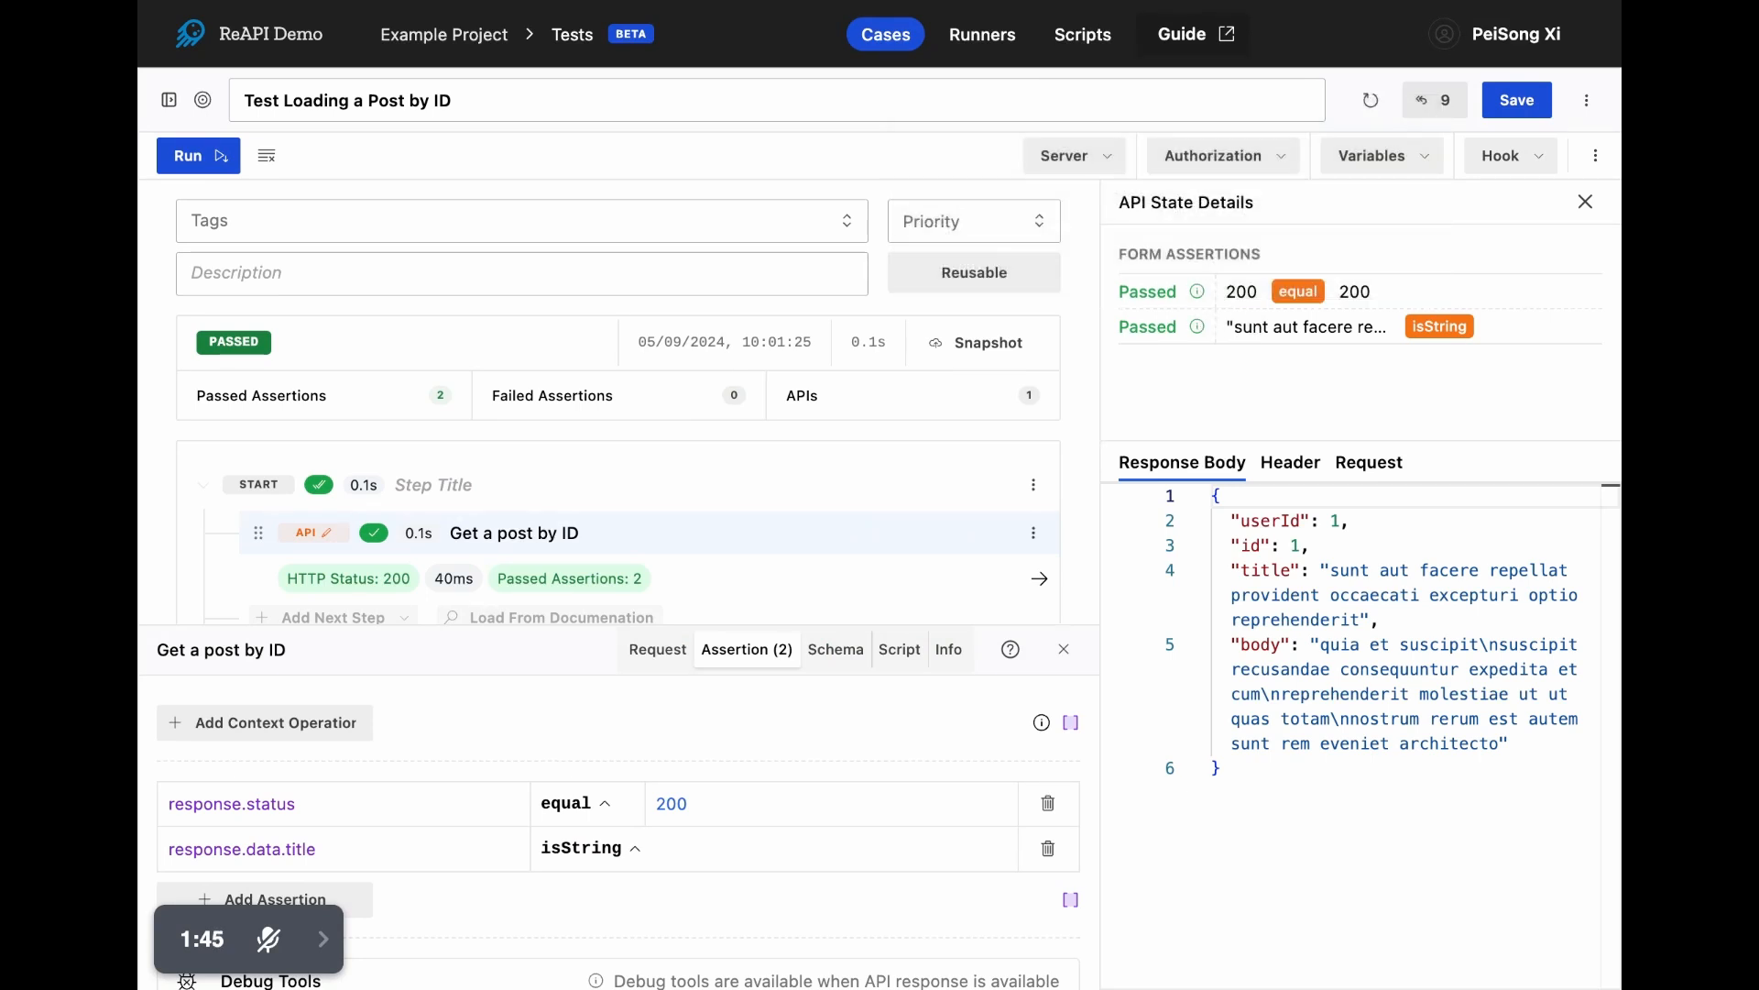
pyautogui.click(1515, 109)
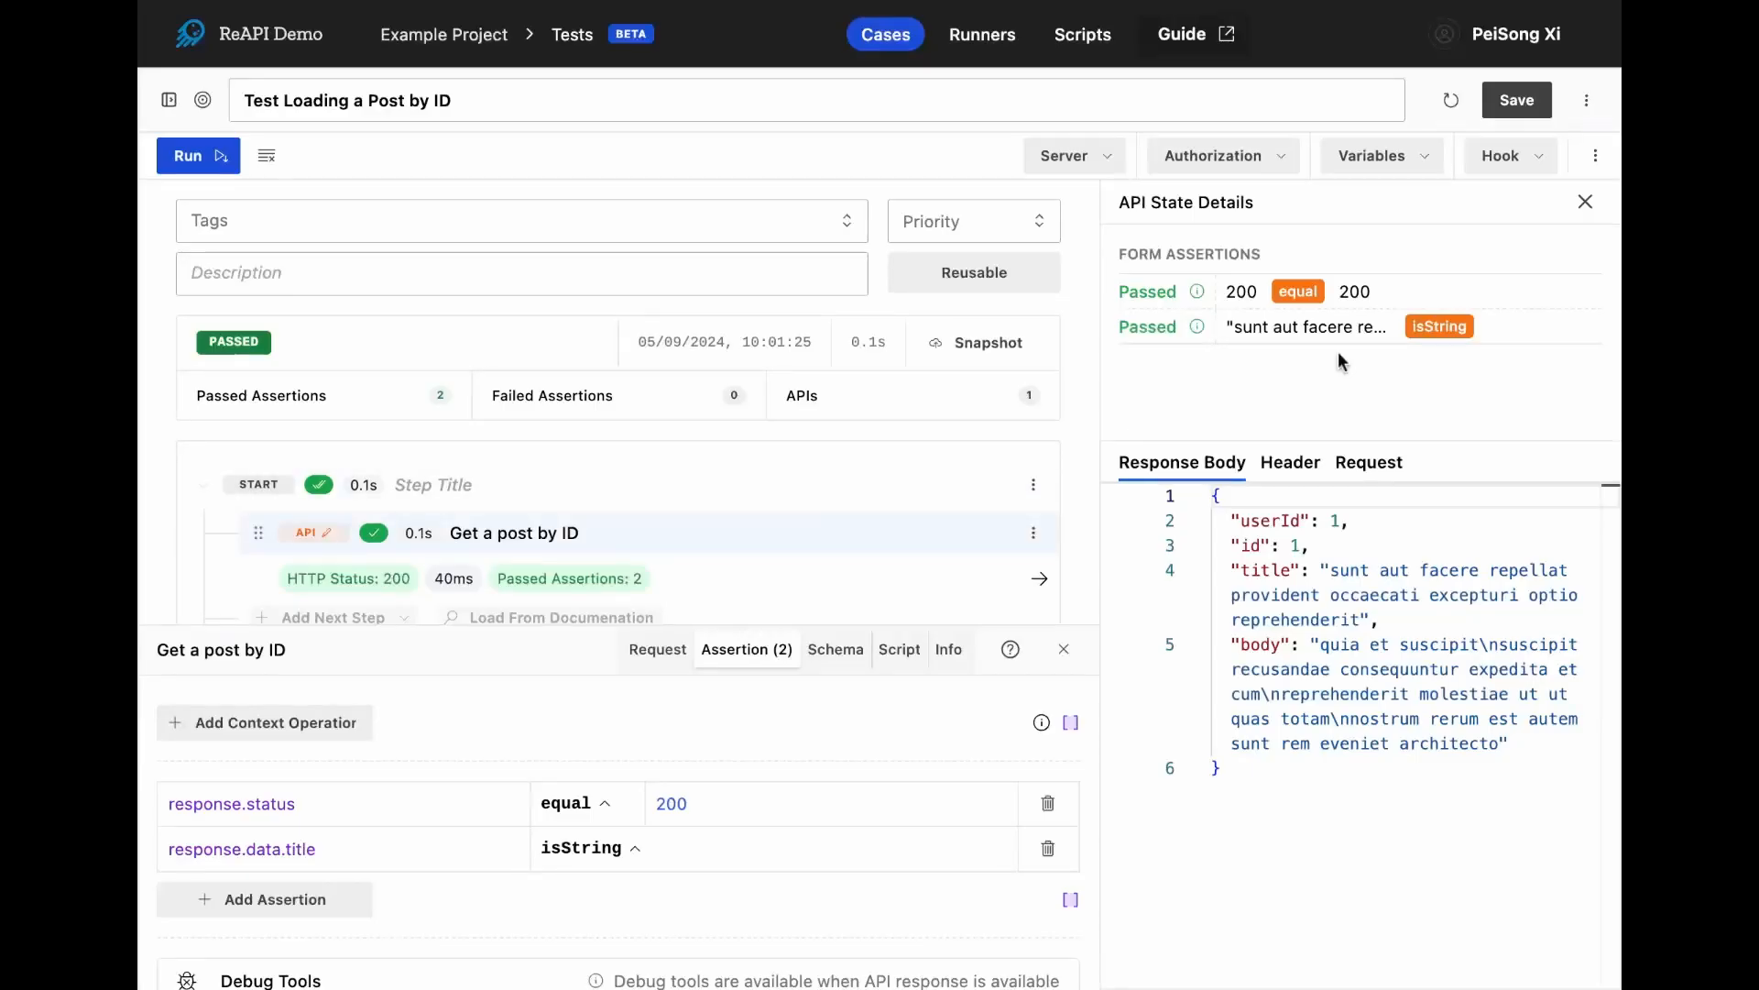
# - Close the API state details and the step details, and show the list of test cases
pyautogui.click(1584, 205)
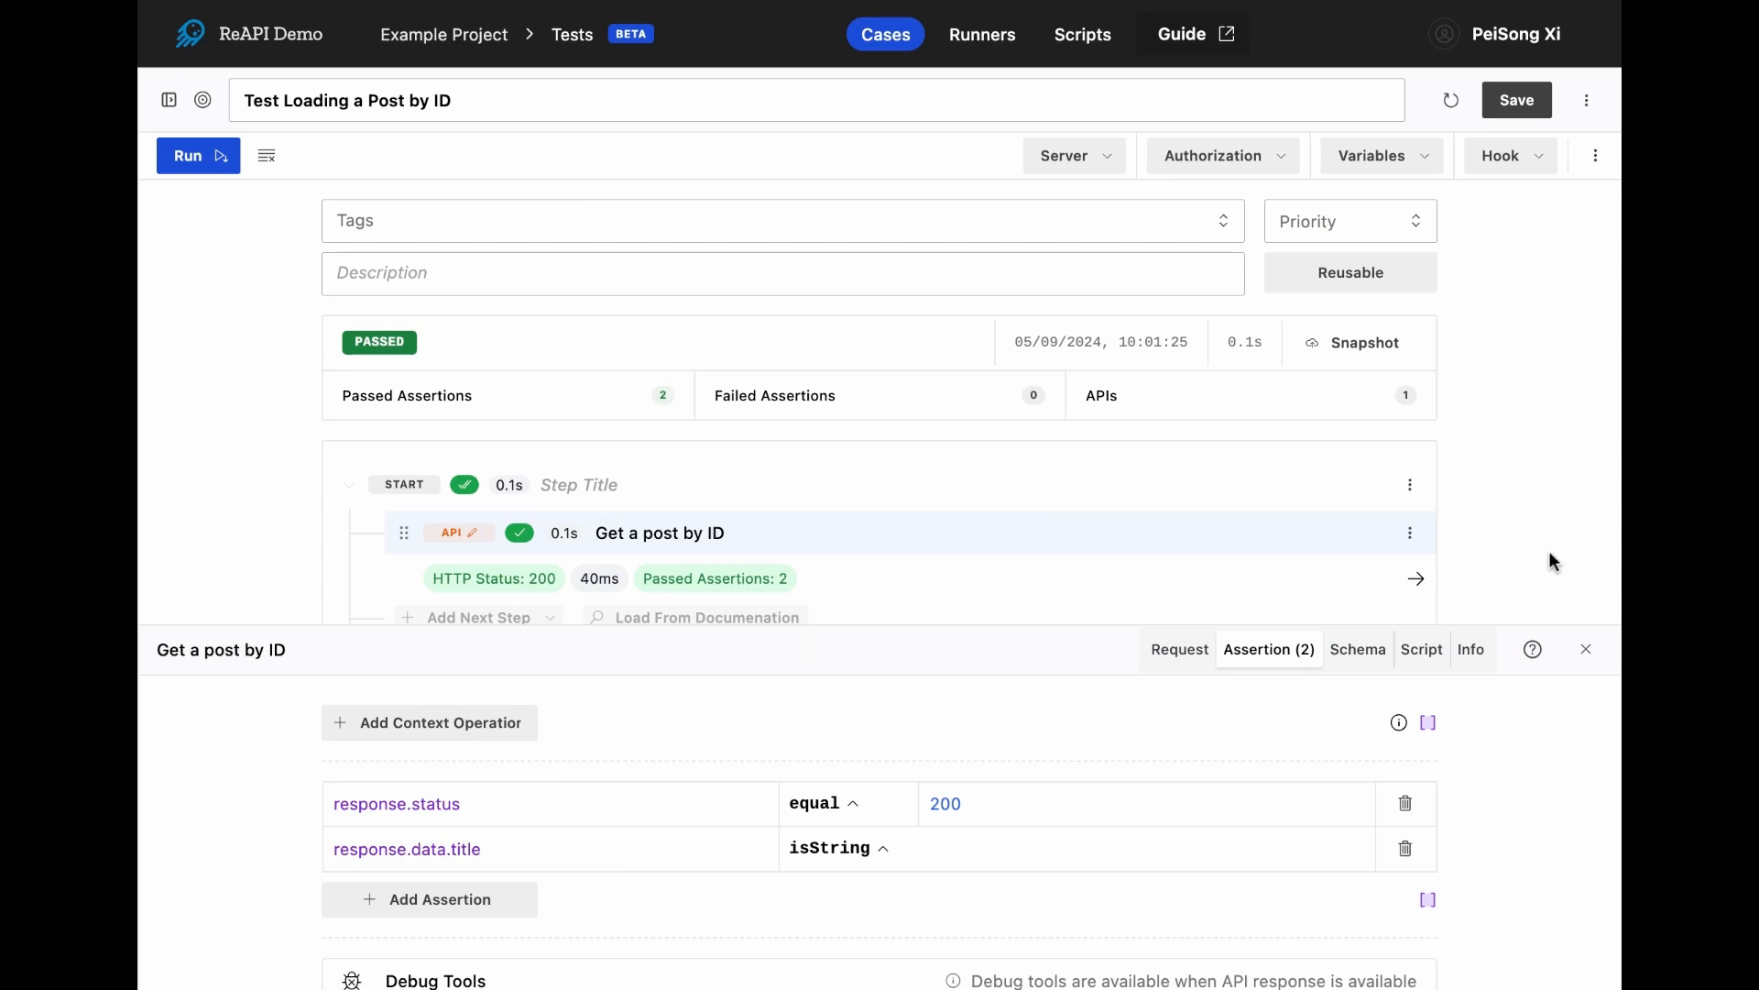
pyautogui.click(1589, 655)
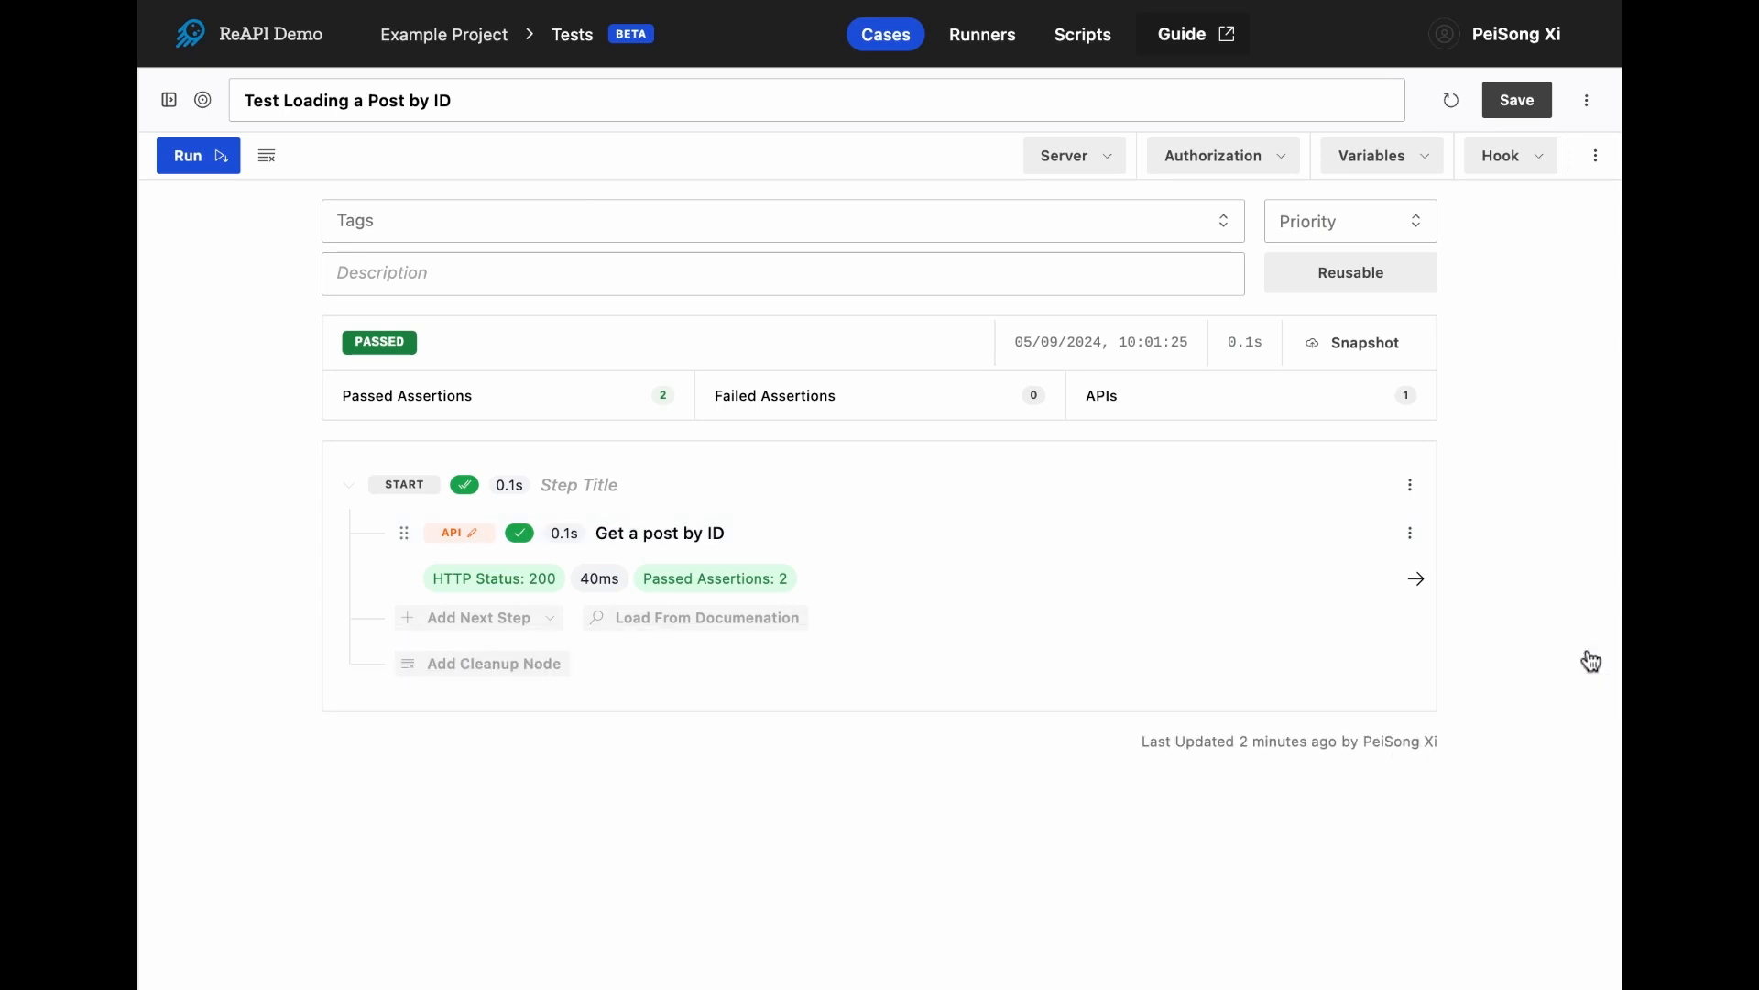
pyautogui.click(168, 99)
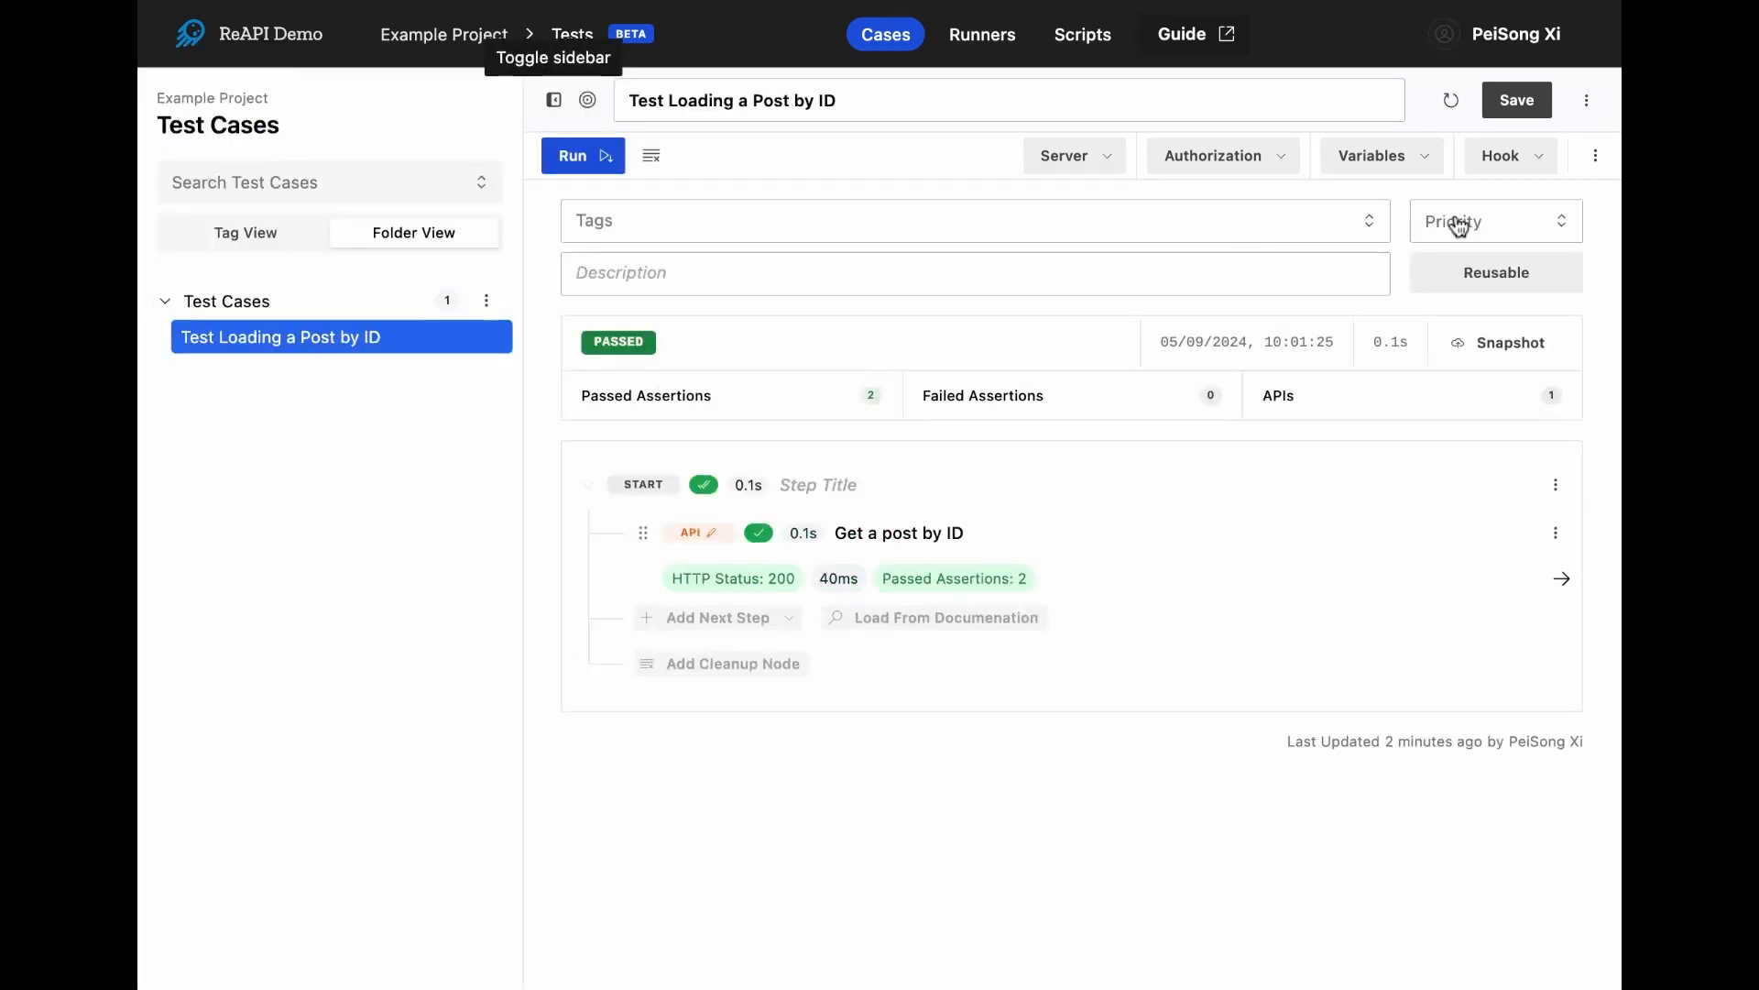
# - Clone the current test case under the new name "Test Loading Posts"
pyautogui.click(1585, 107)
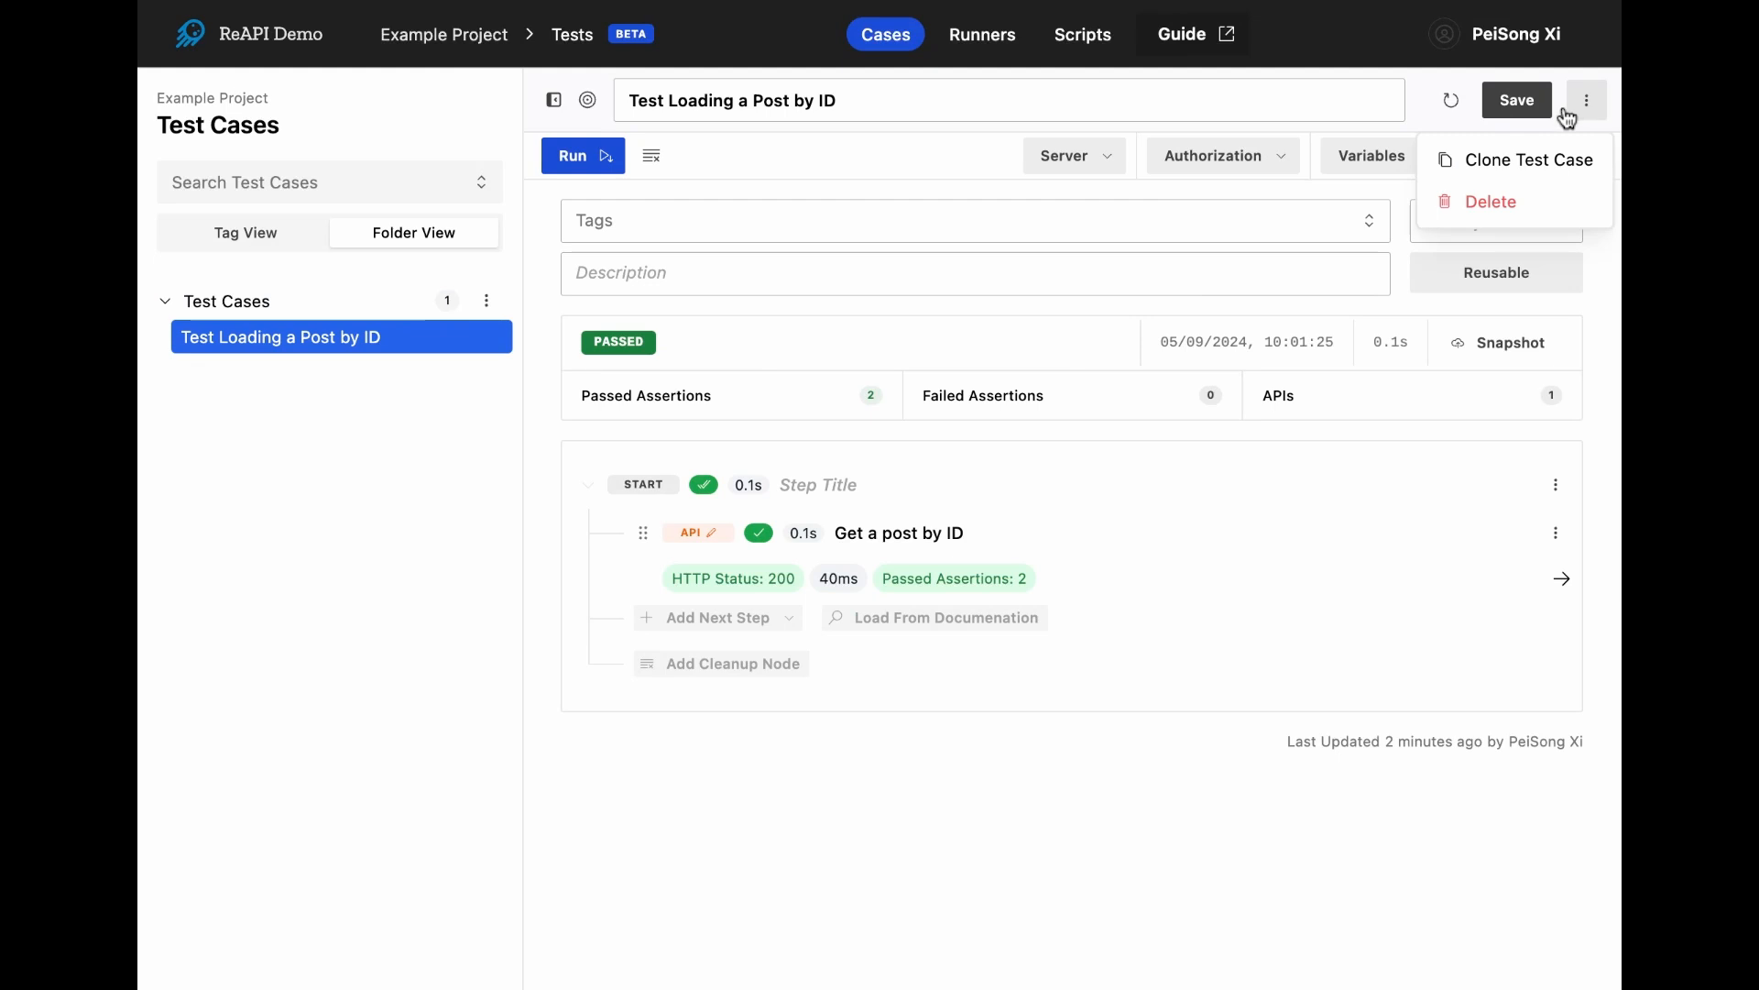
pyautogui.click(1521, 161)
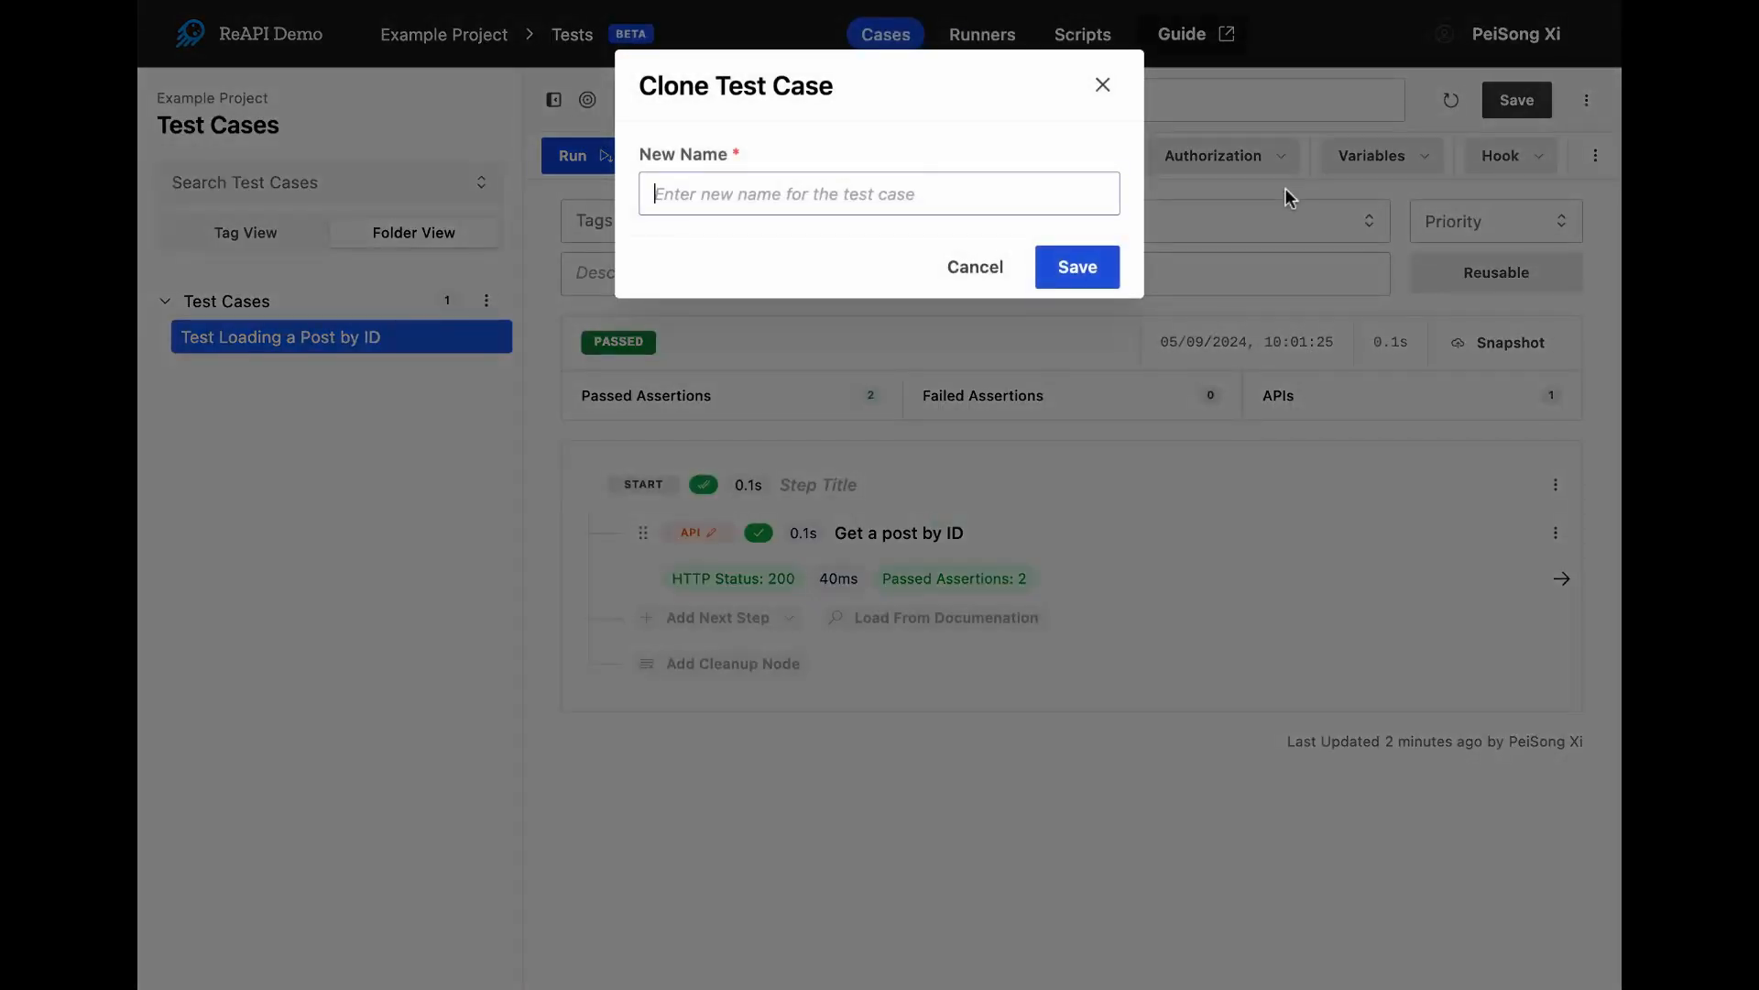
pyautogui.write('Test ')
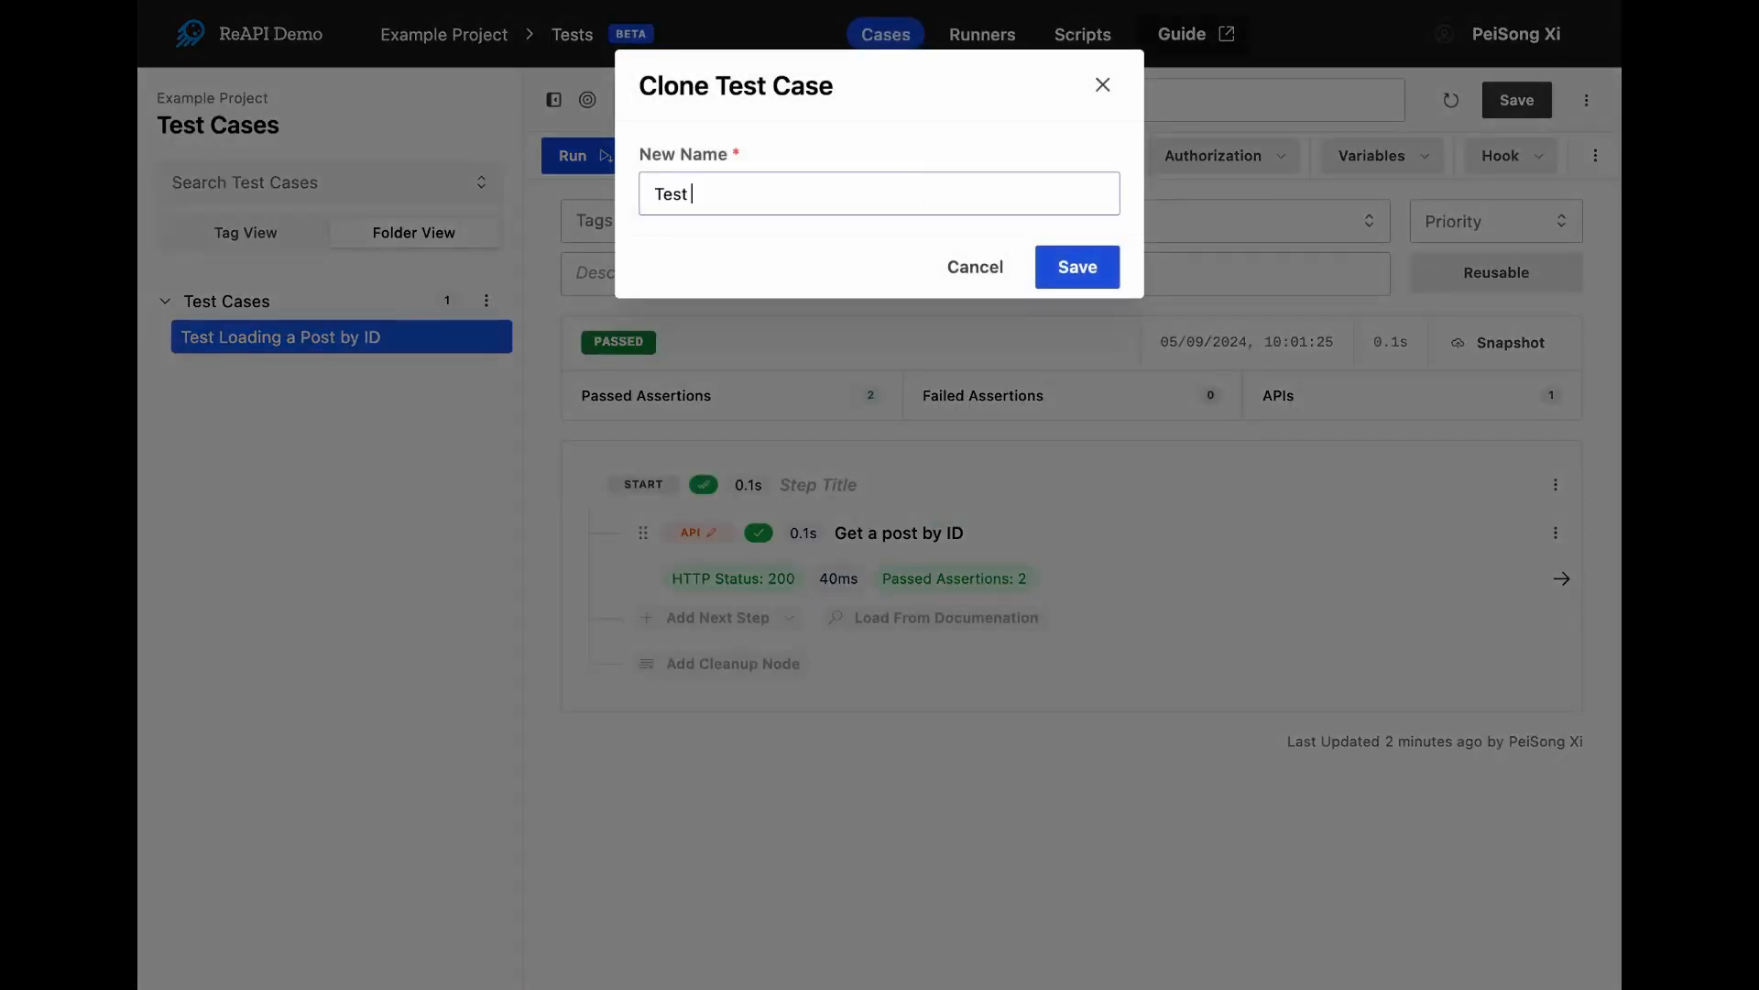
pyautogui.write('Loading Posts')
pyautogui.click(1084, 269)
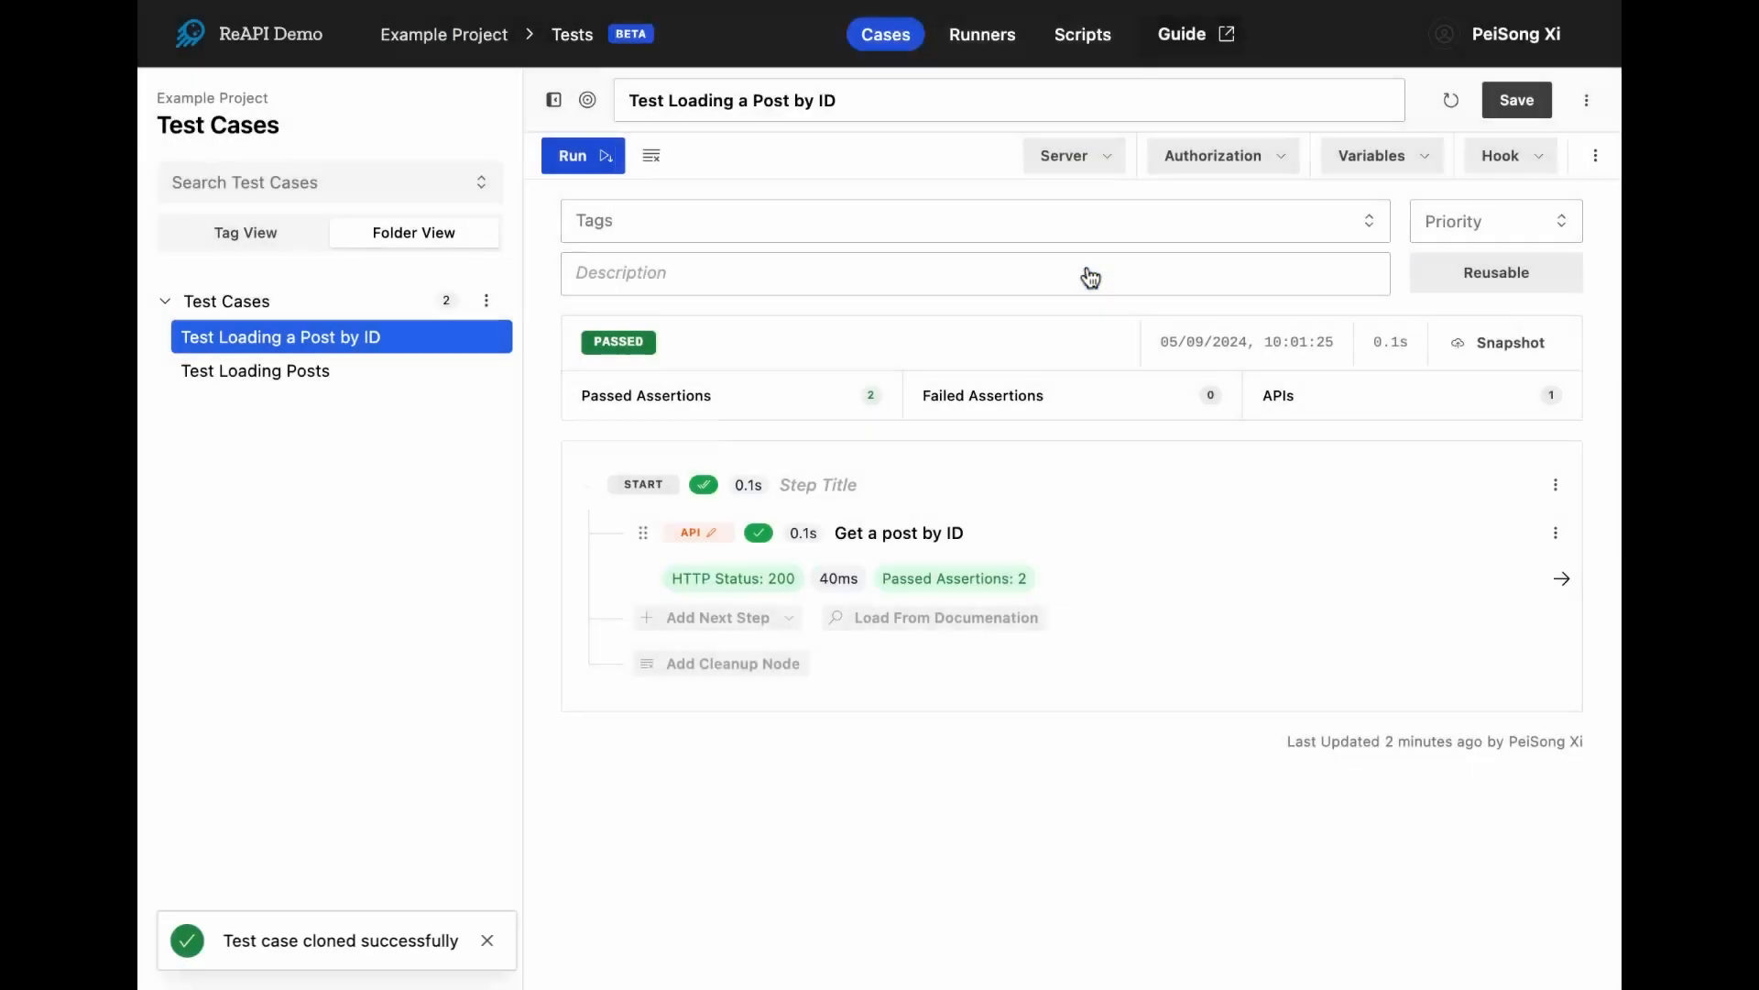
# - Open the Test Loading Posts case and rename its API step to "Get a list of posts"
pyautogui.click(335, 378)
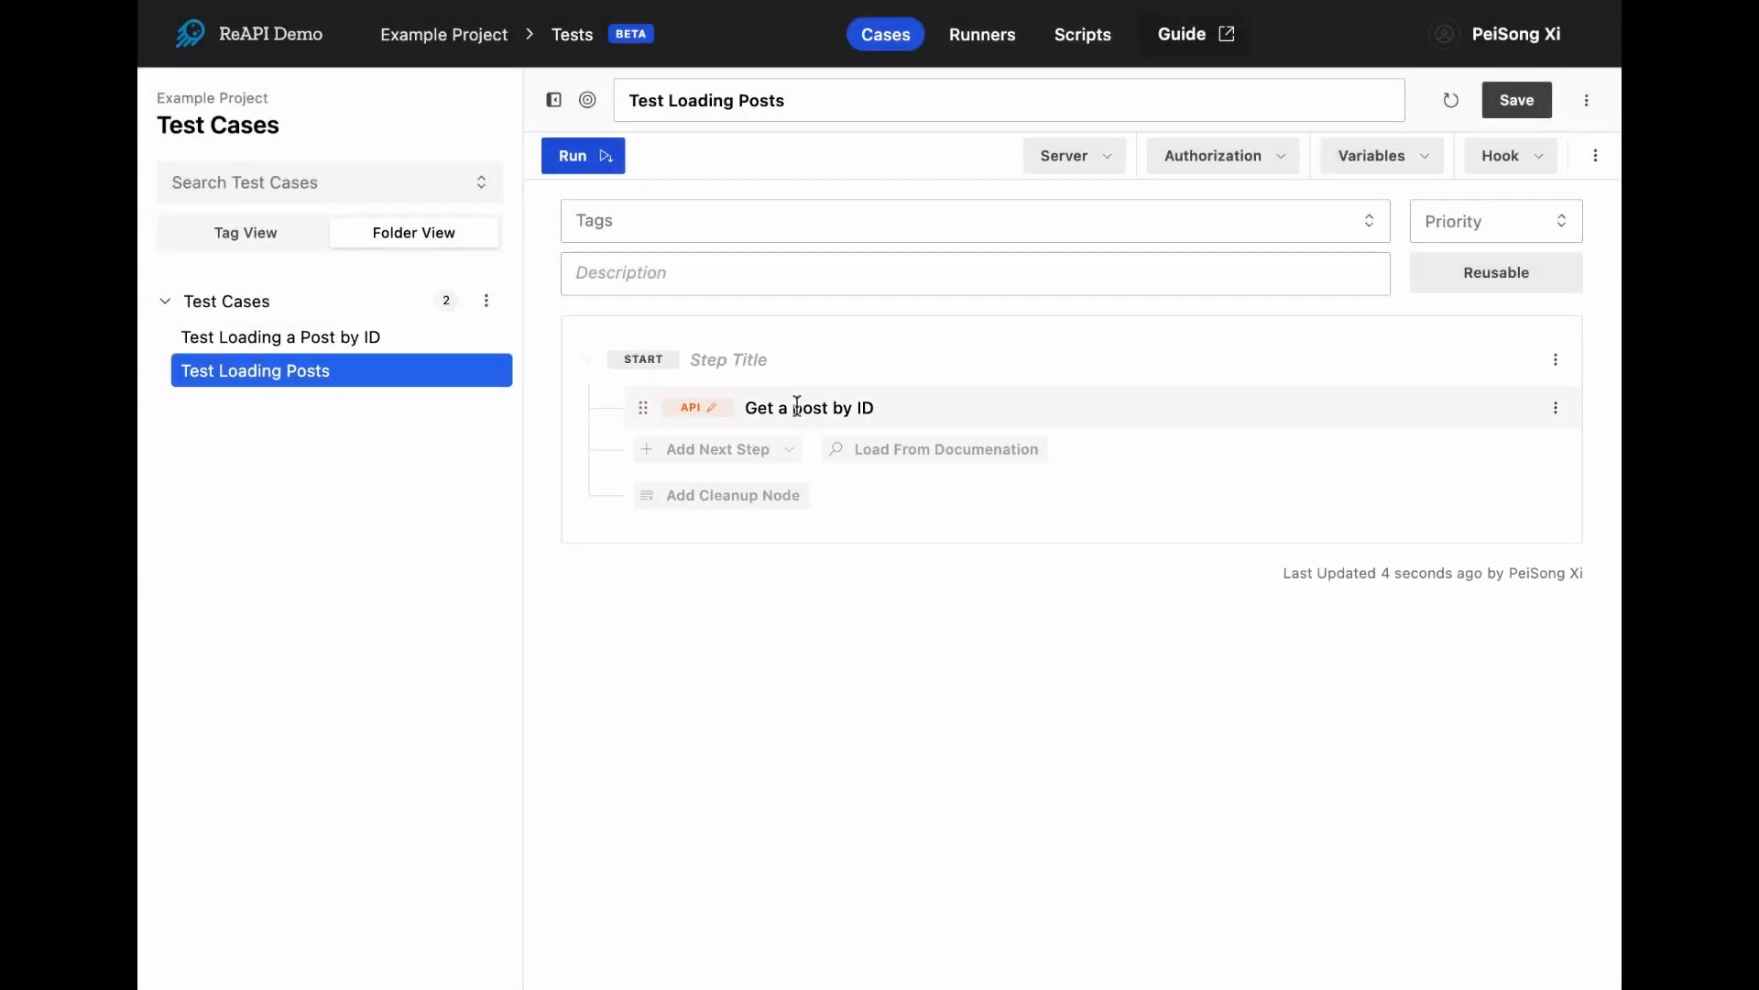
pyautogui.moveTo(794, 406); pyautogui.dragTo(987, 408)
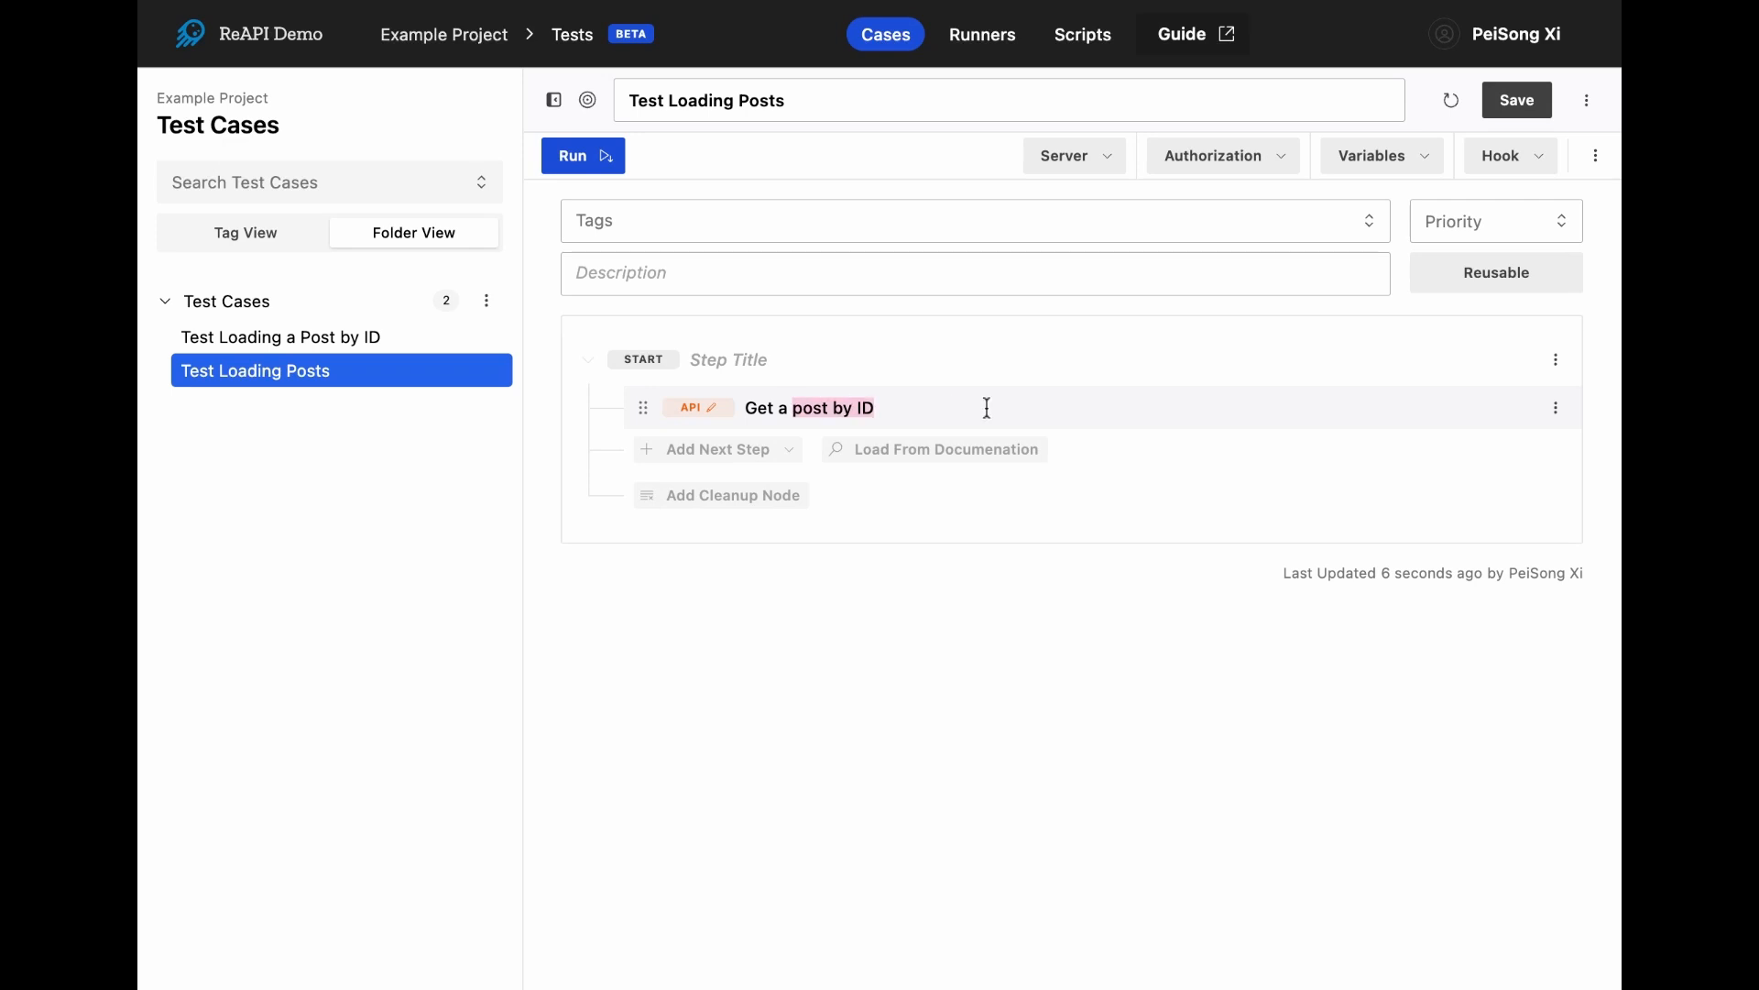
pyautogui.write('list of post')
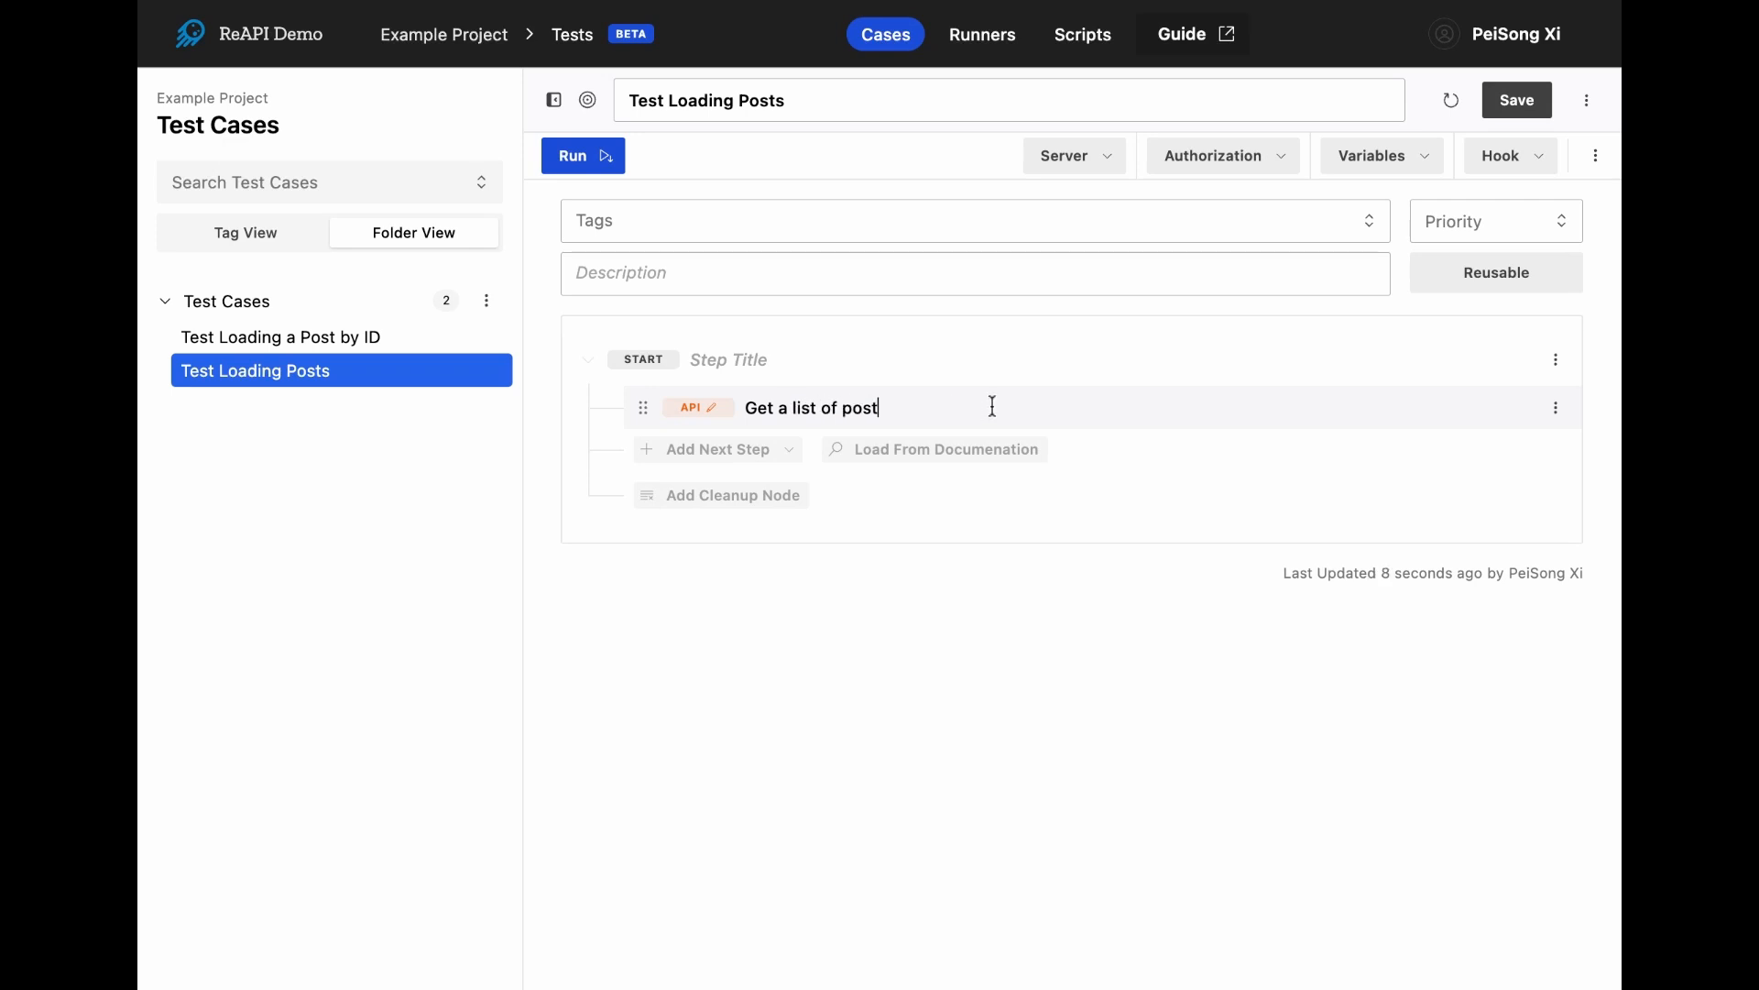
pyautogui.write('s')
# - Remove "/1" from the end of the step's request URL and delete its response.data.title assertion
pyautogui.click(708, 407)
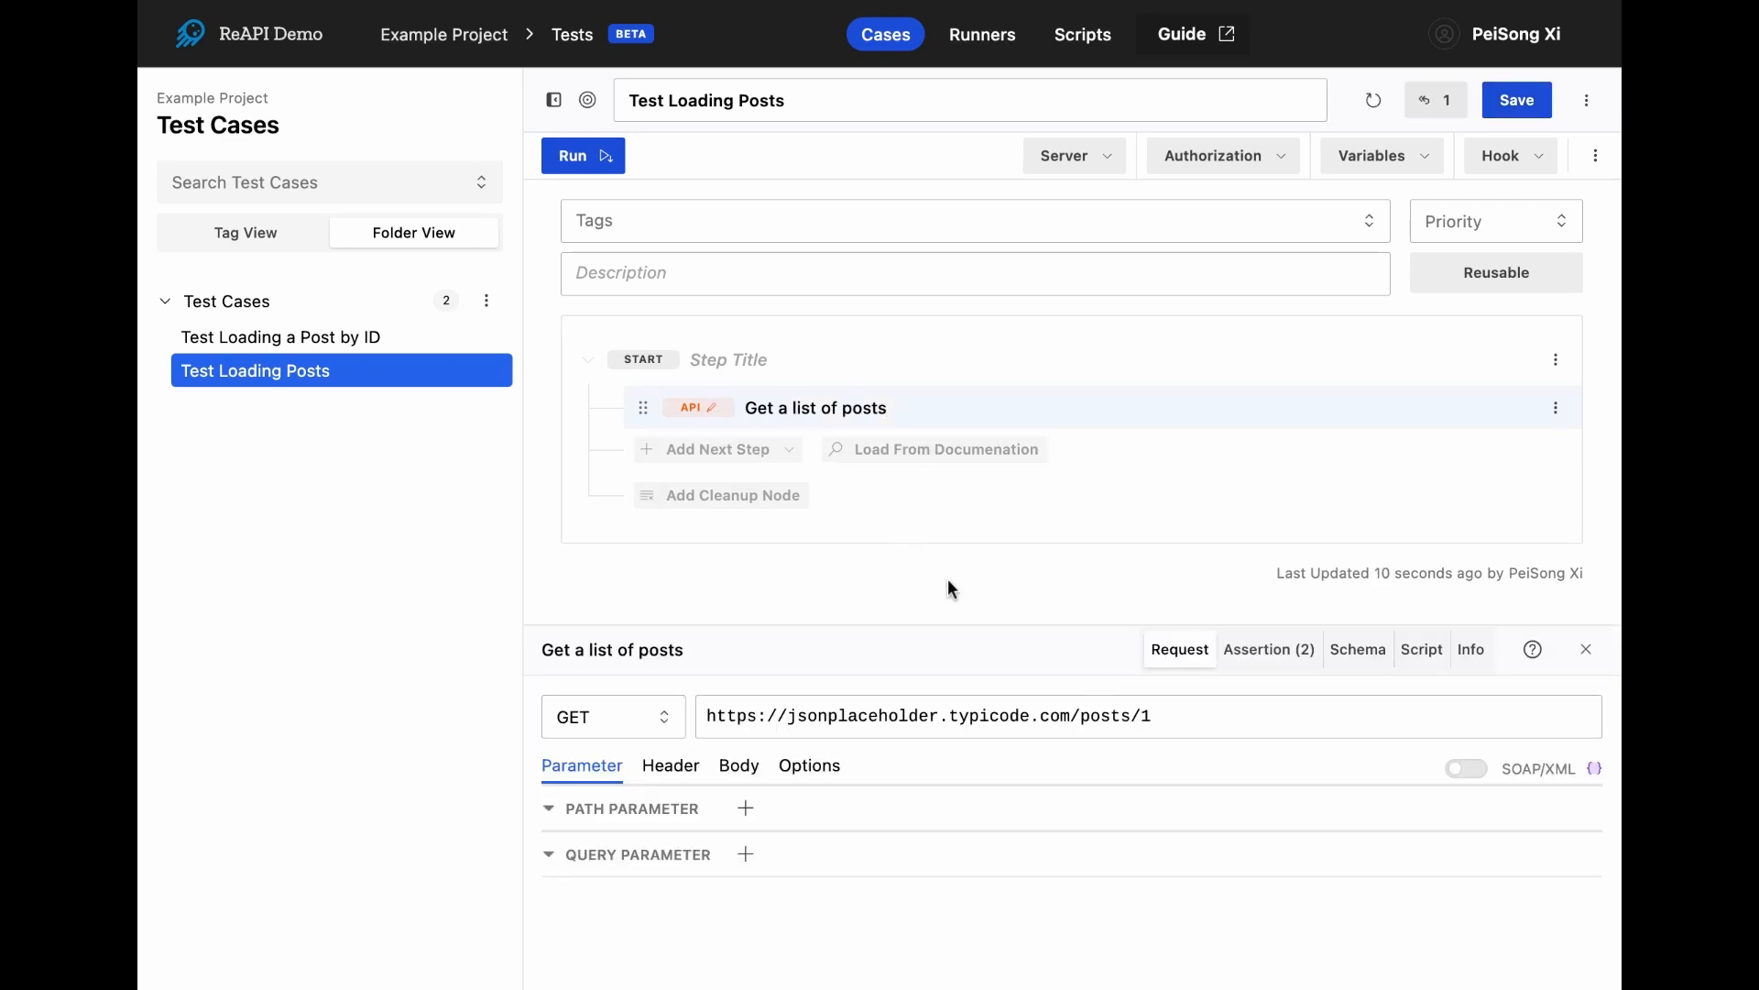
pyautogui.press('BackSpace')
pyautogui.press('BackSpace')
pyautogui.click(1264, 652)
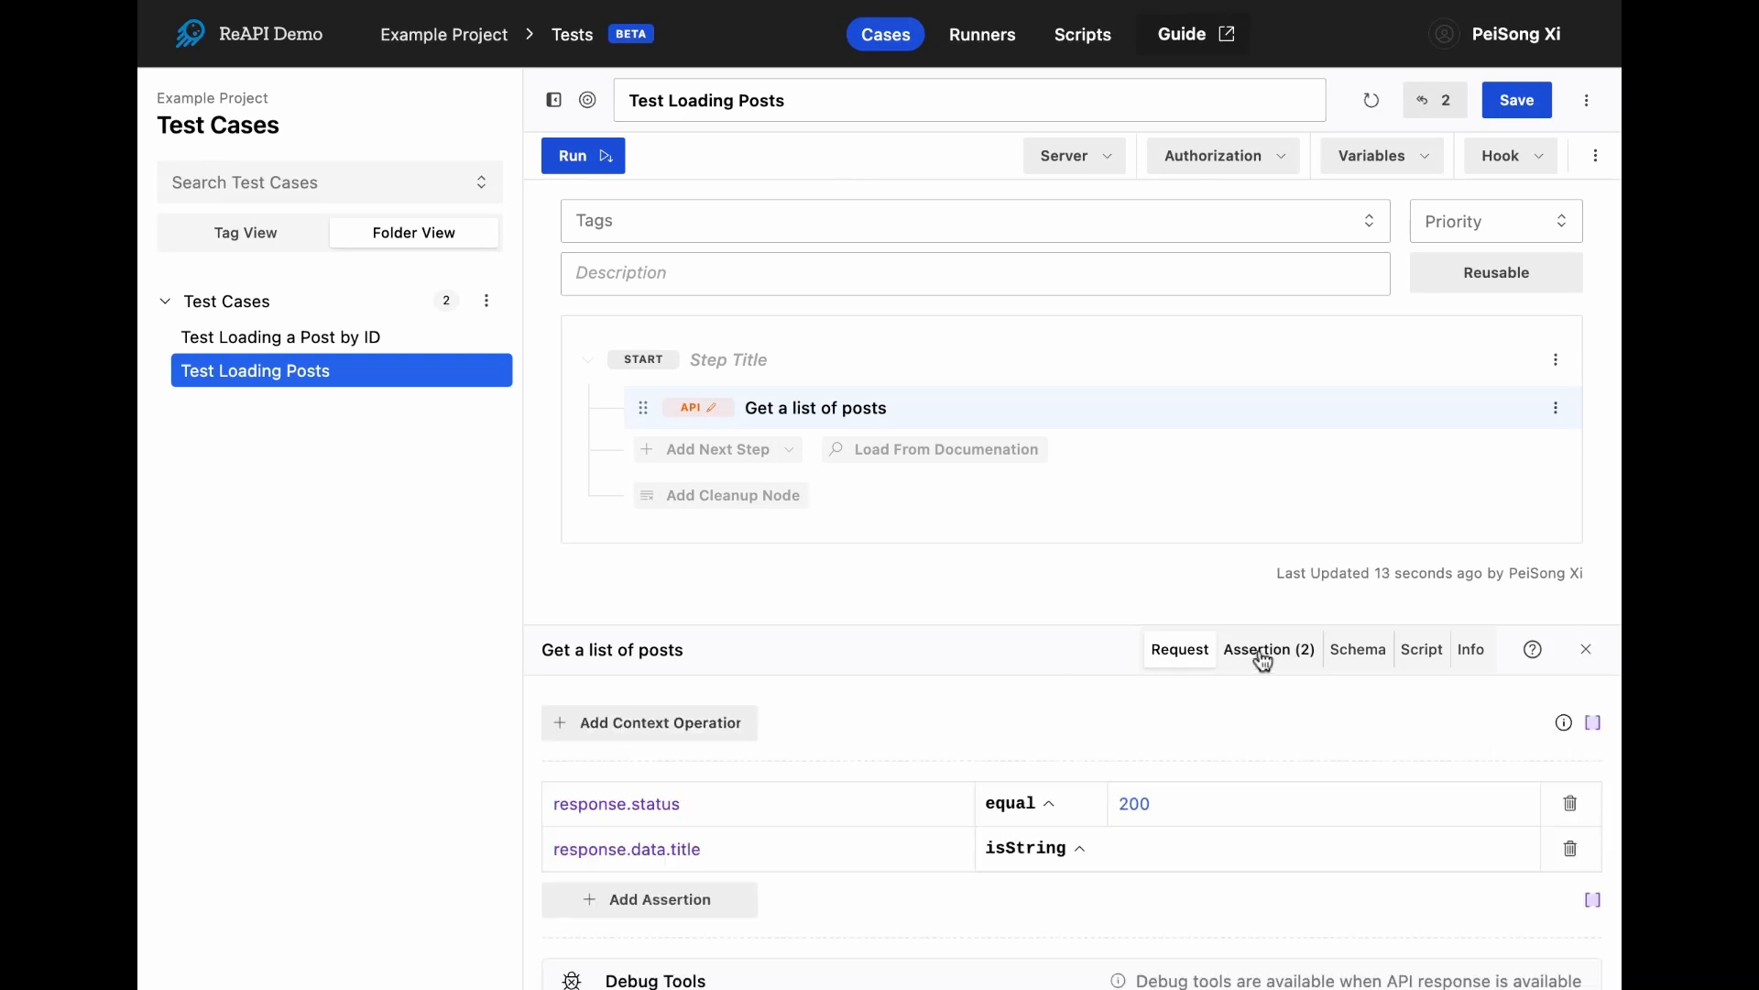
pyautogui.click(1570, 849)
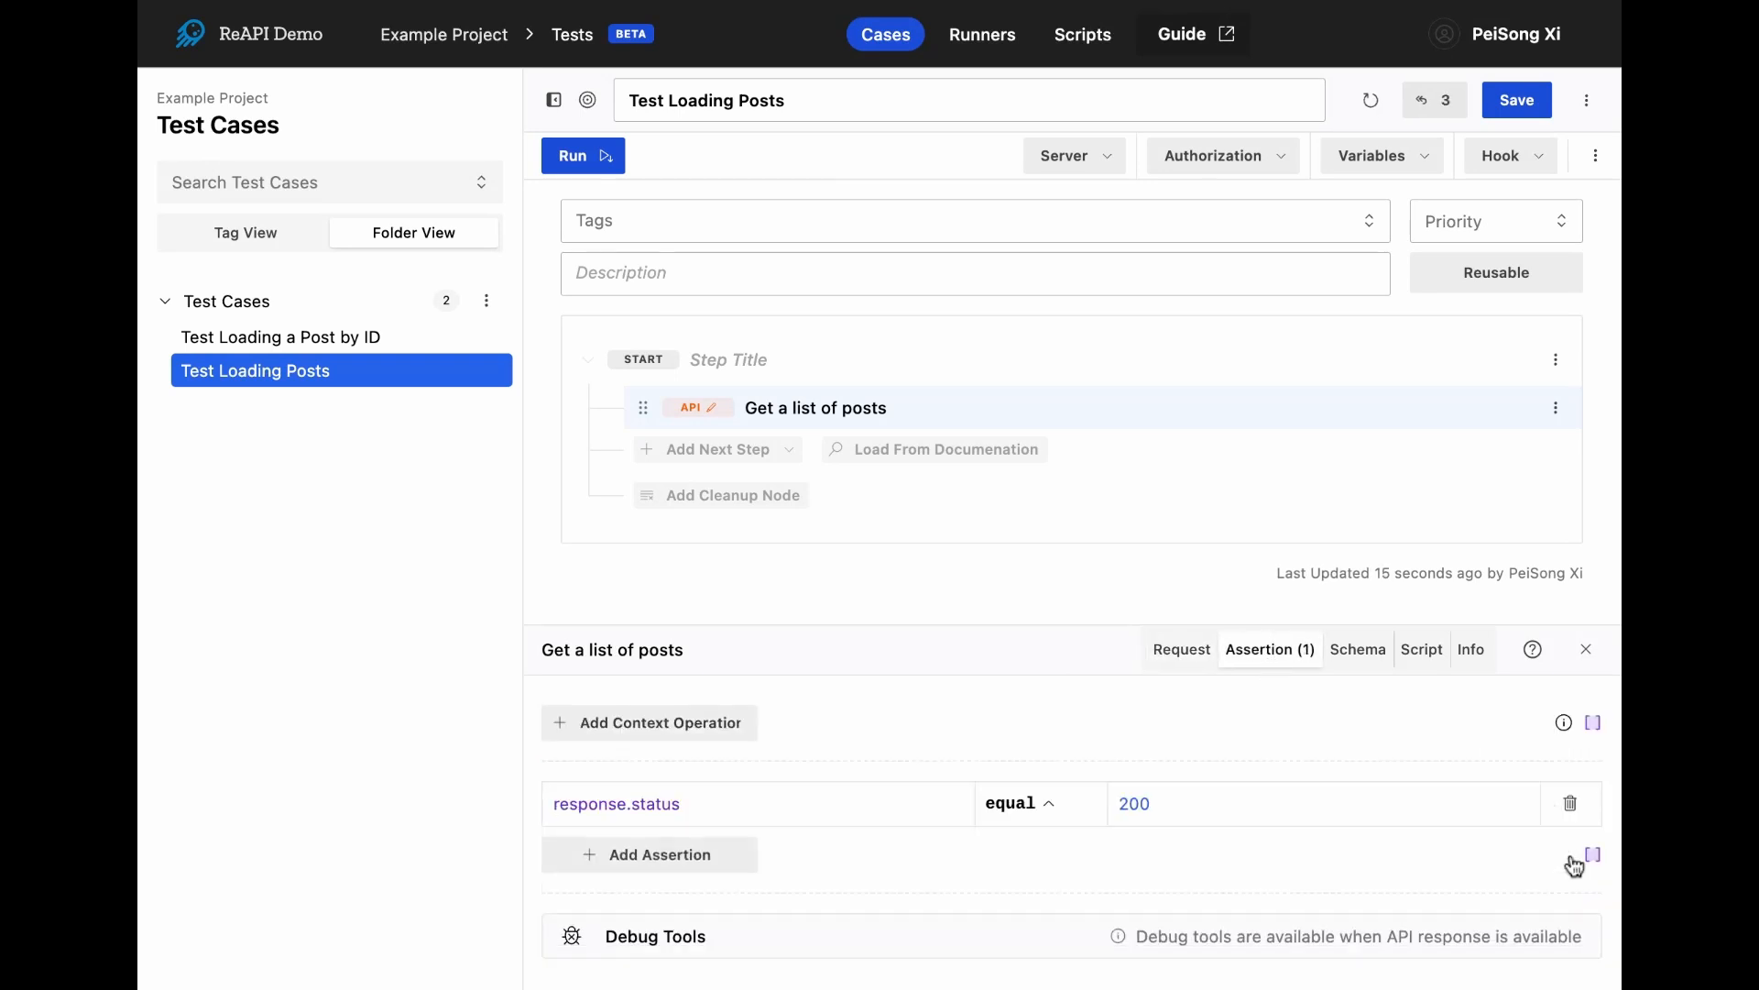
# - Run the Test Loading Posts case, inspect the response body with the first two posts collapsed, and save the case
pyautogui.click(595, 160)
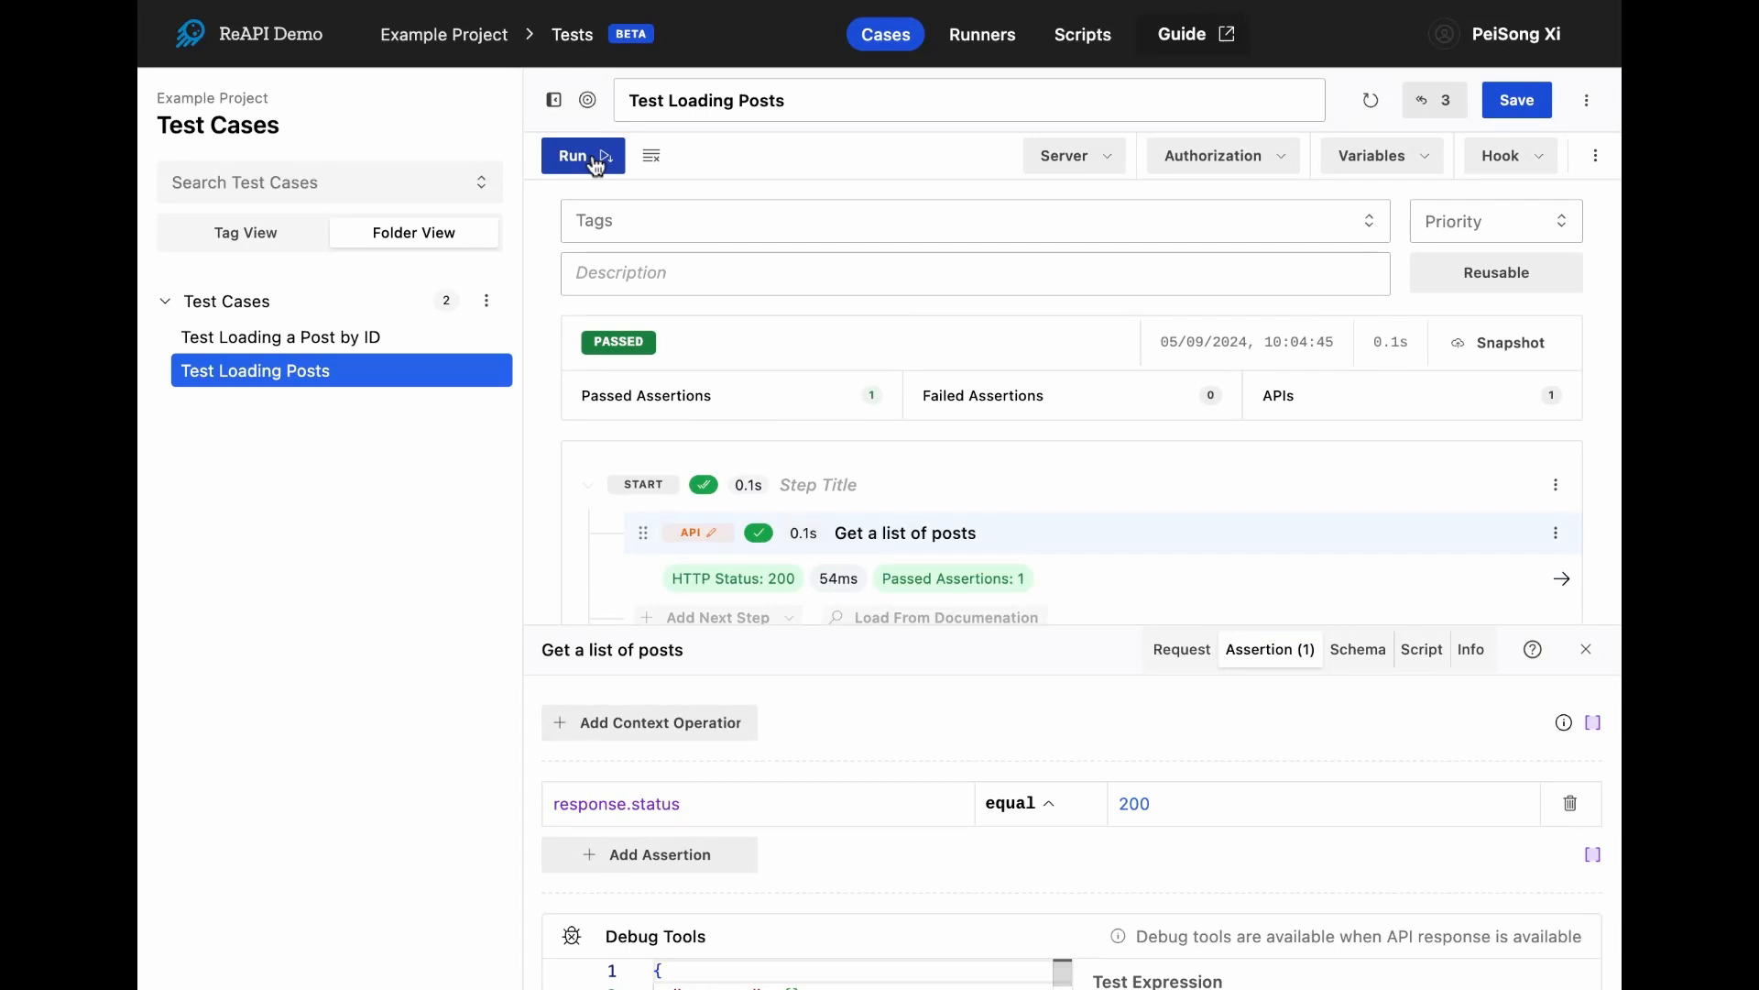
pyautogui.click(1060, 579)
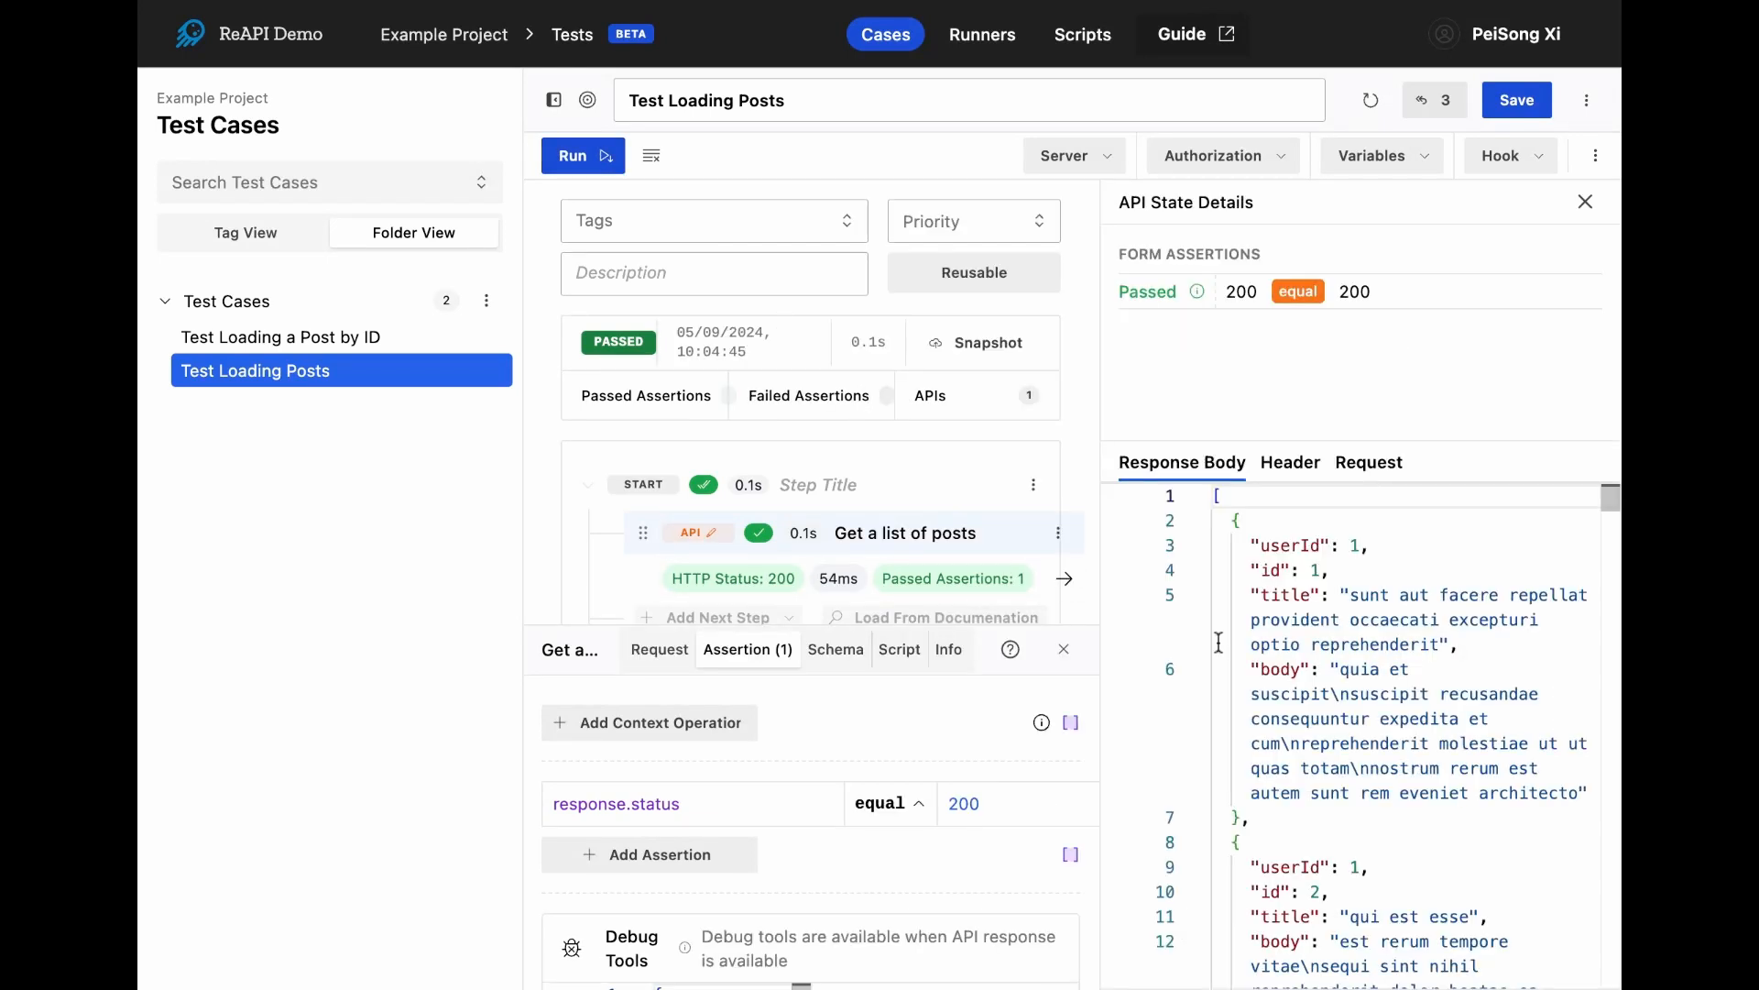
pyautogui.click(1196, 520)
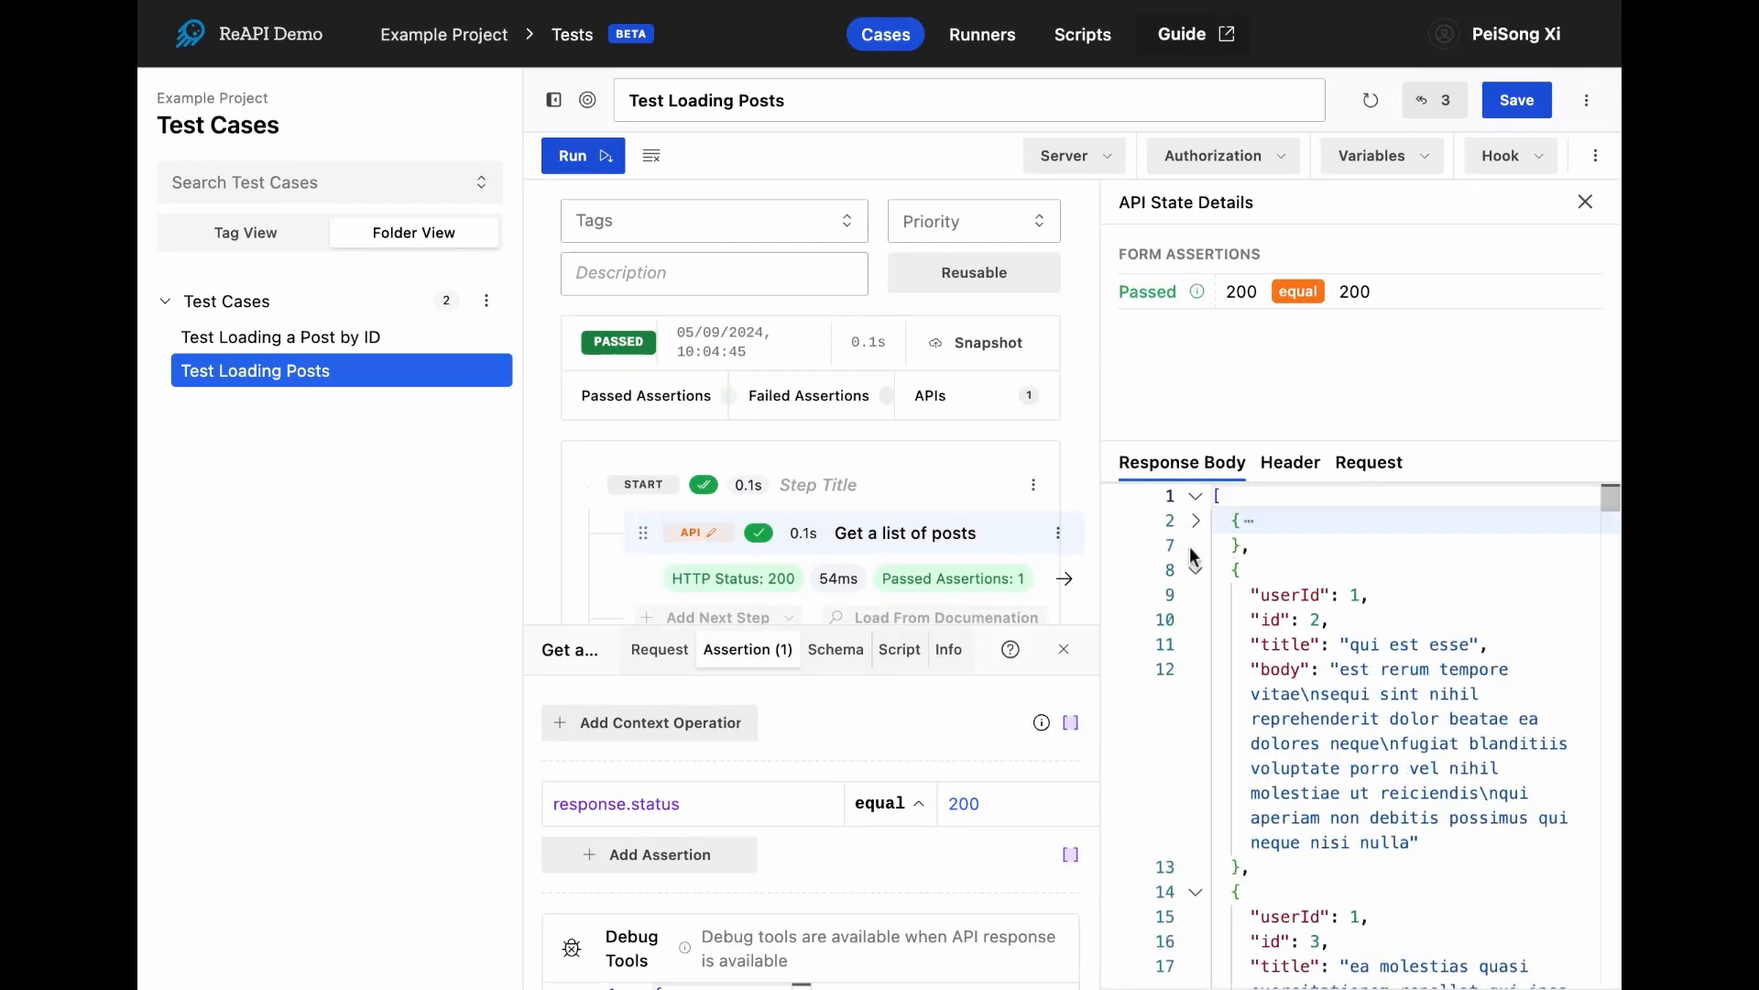
pyautogui.click(1196, 570)
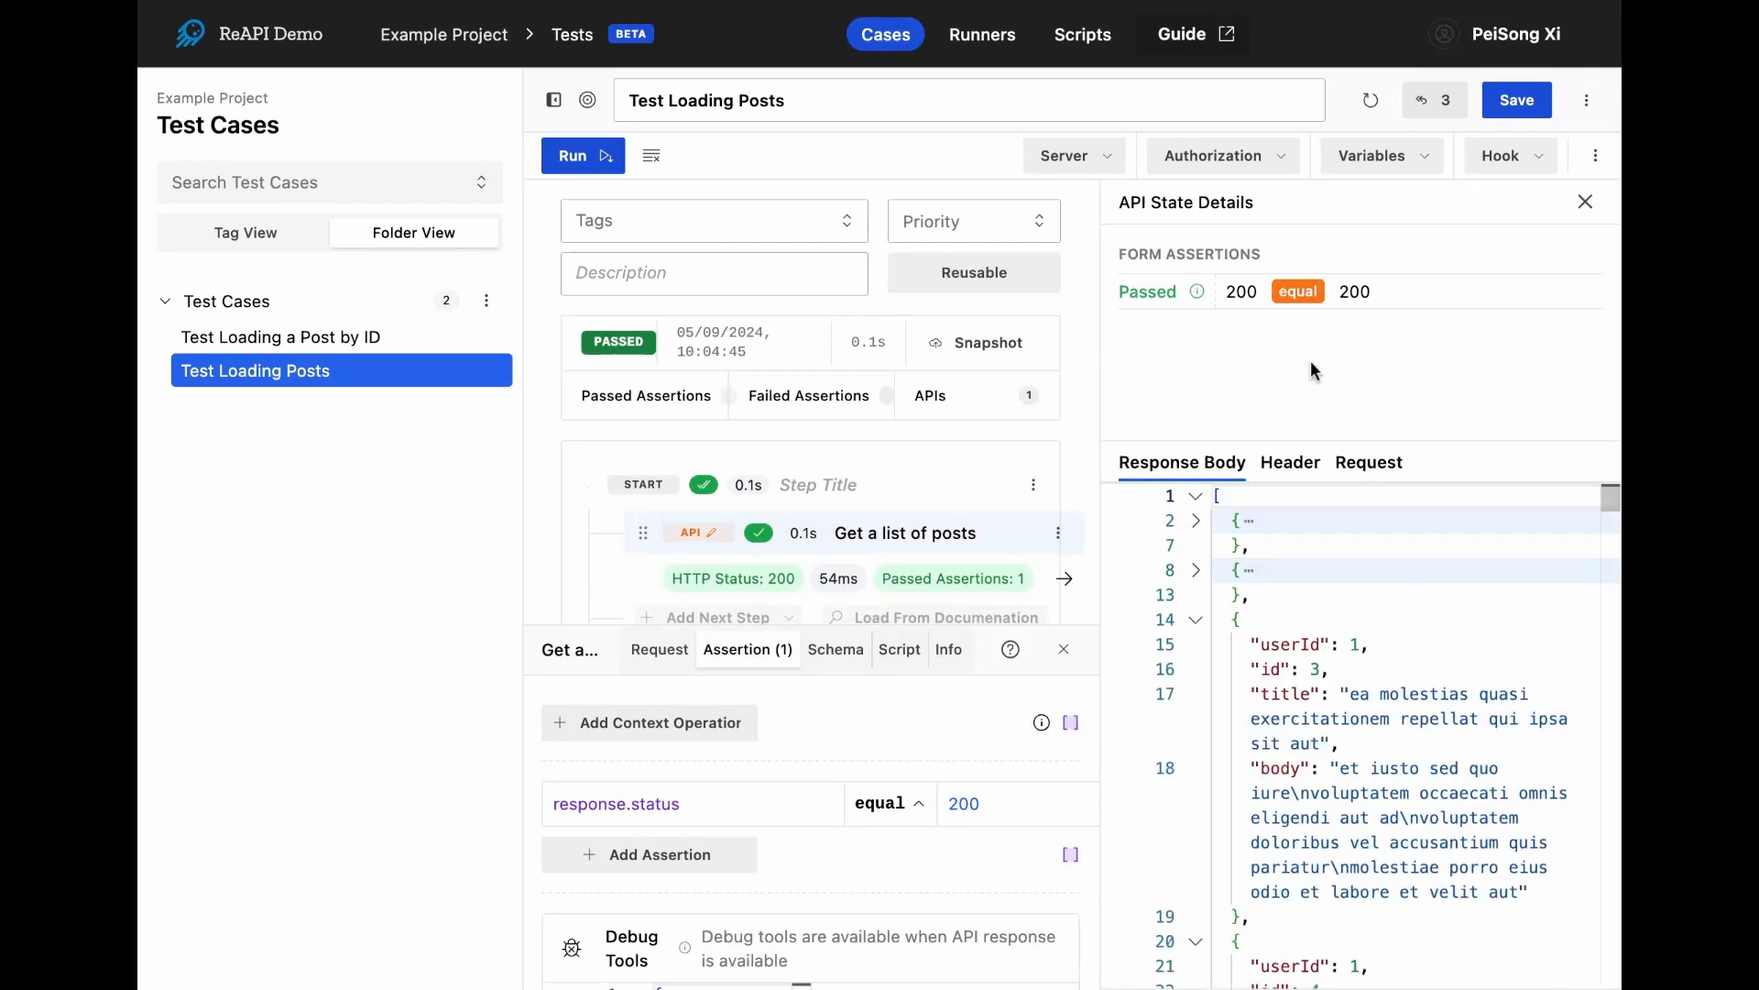
pyautogui.click(1518, 100)
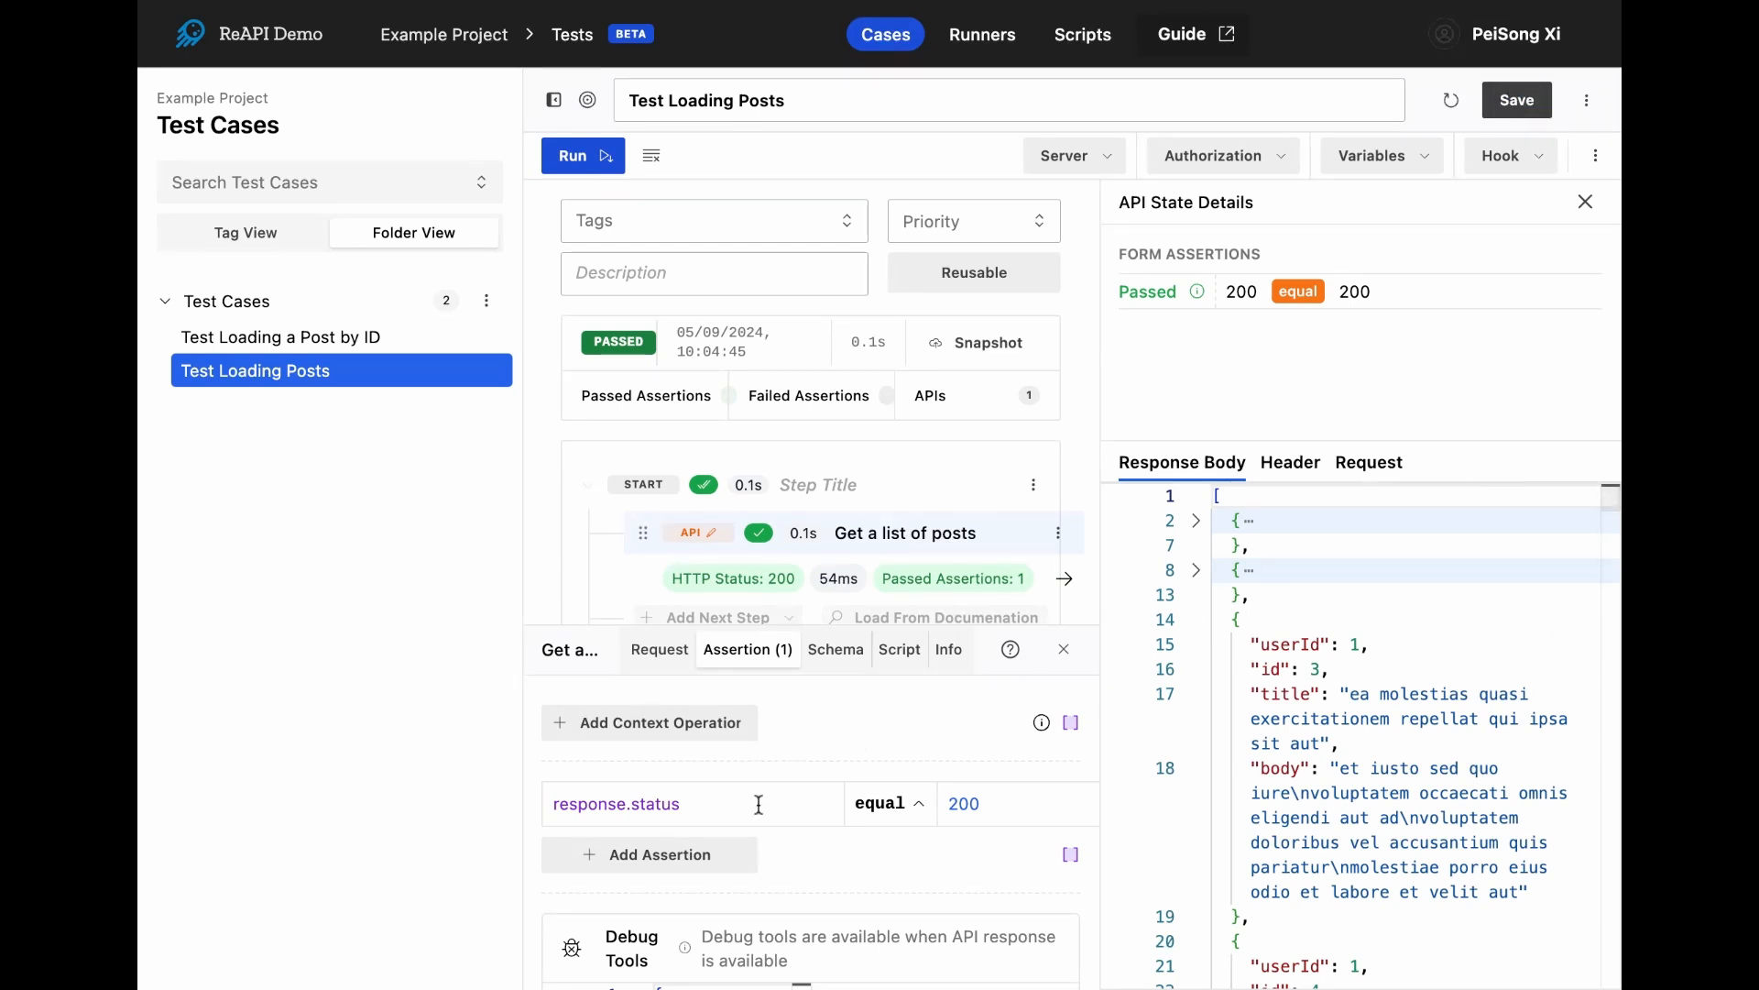
# - Add a second assertion that checks response.data with the isArray operator
pyautogui.click(697, 852)
pyautogui.click(649, 848)
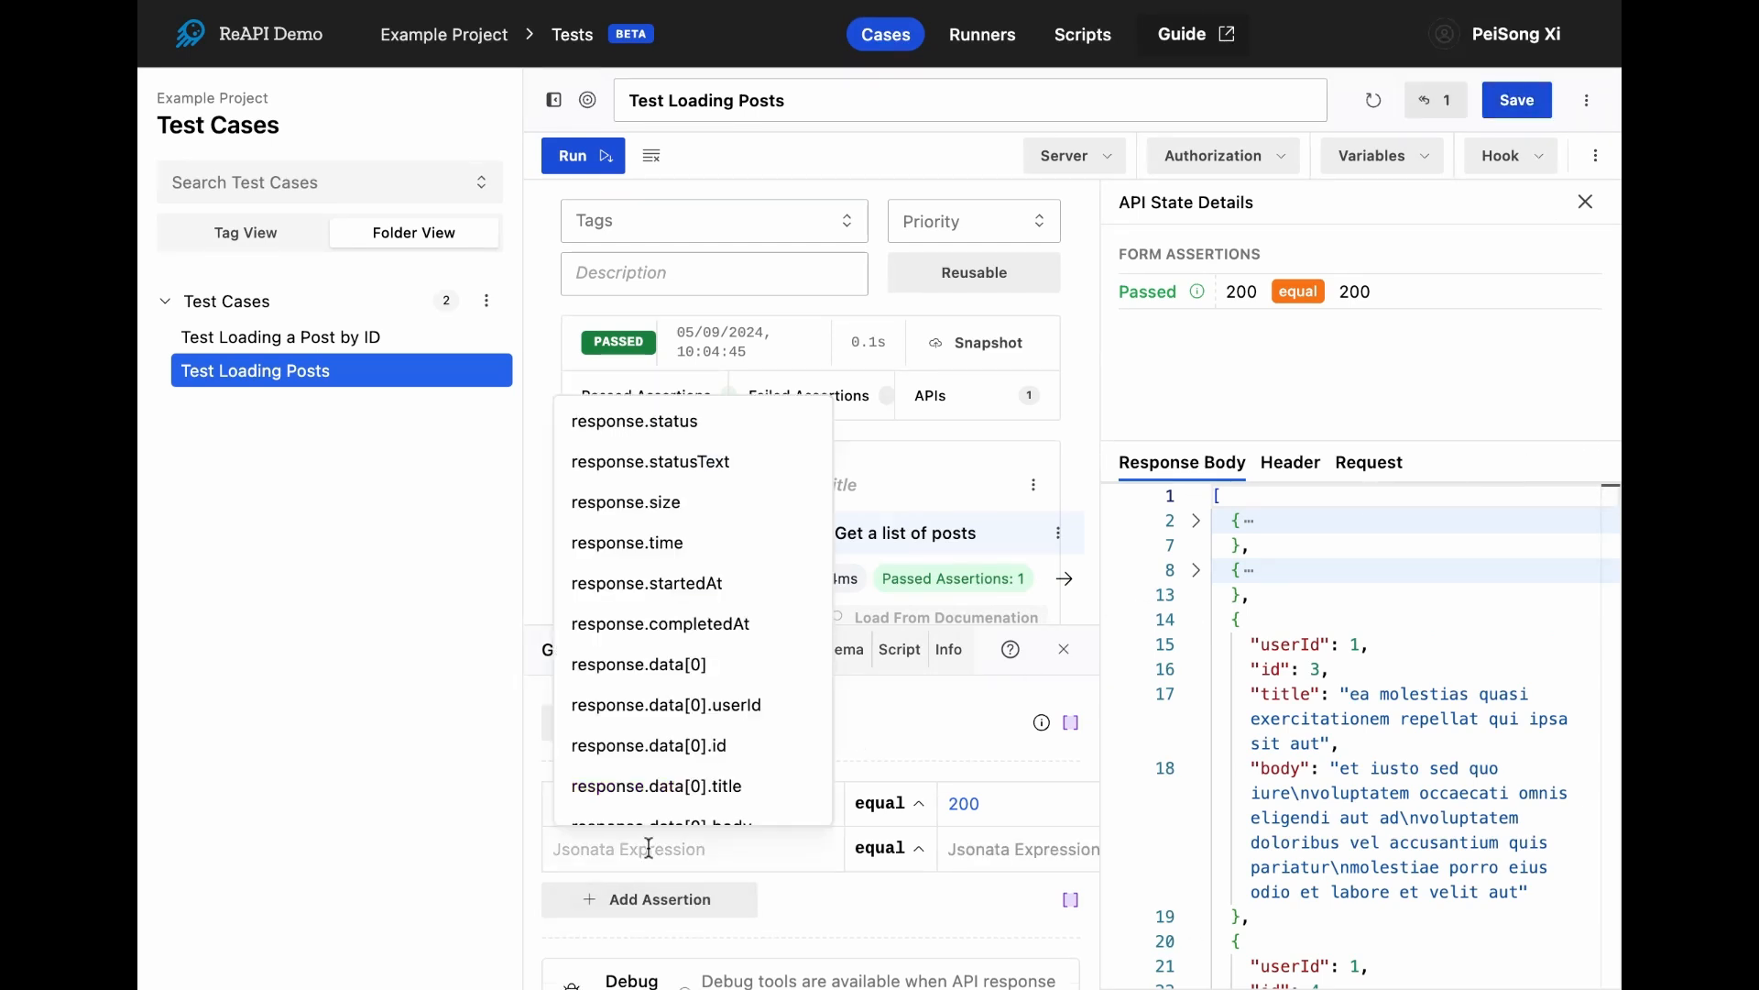
pyautogui.write('dat')
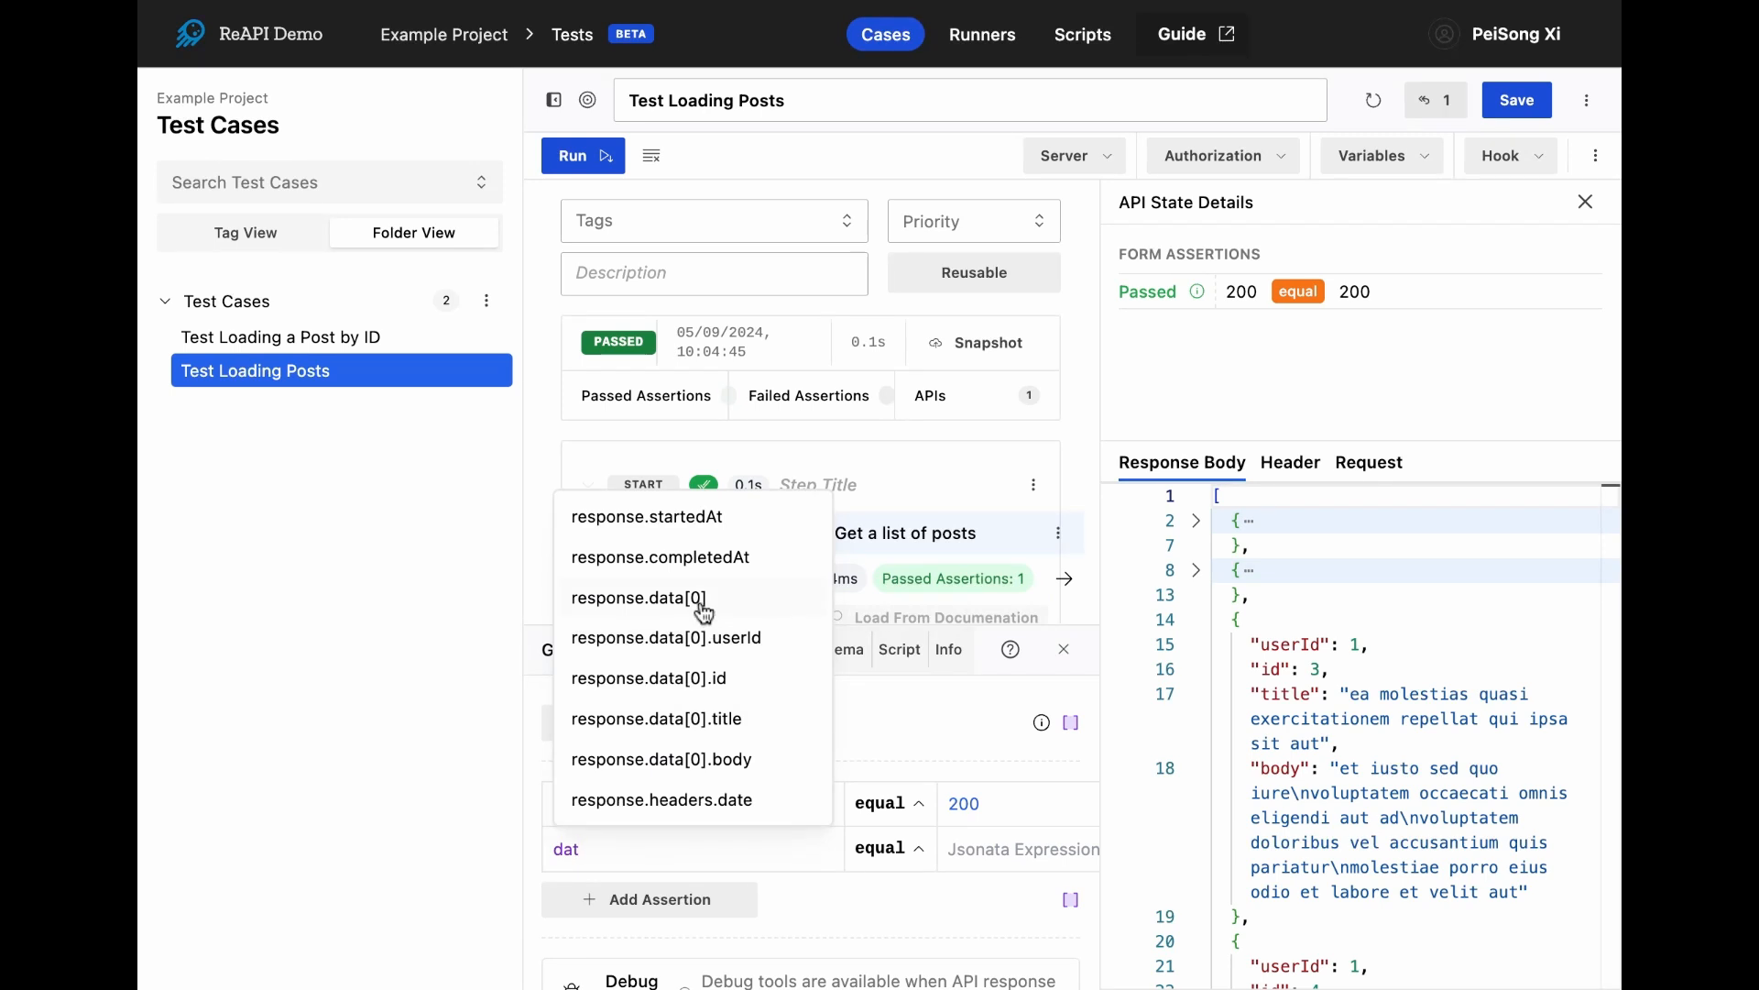
pyautogui.click(703, 598)
pyautogui.press('BackSpace')
pyautogui.press('BackSpace')
pyautogui.press('BackSpace')
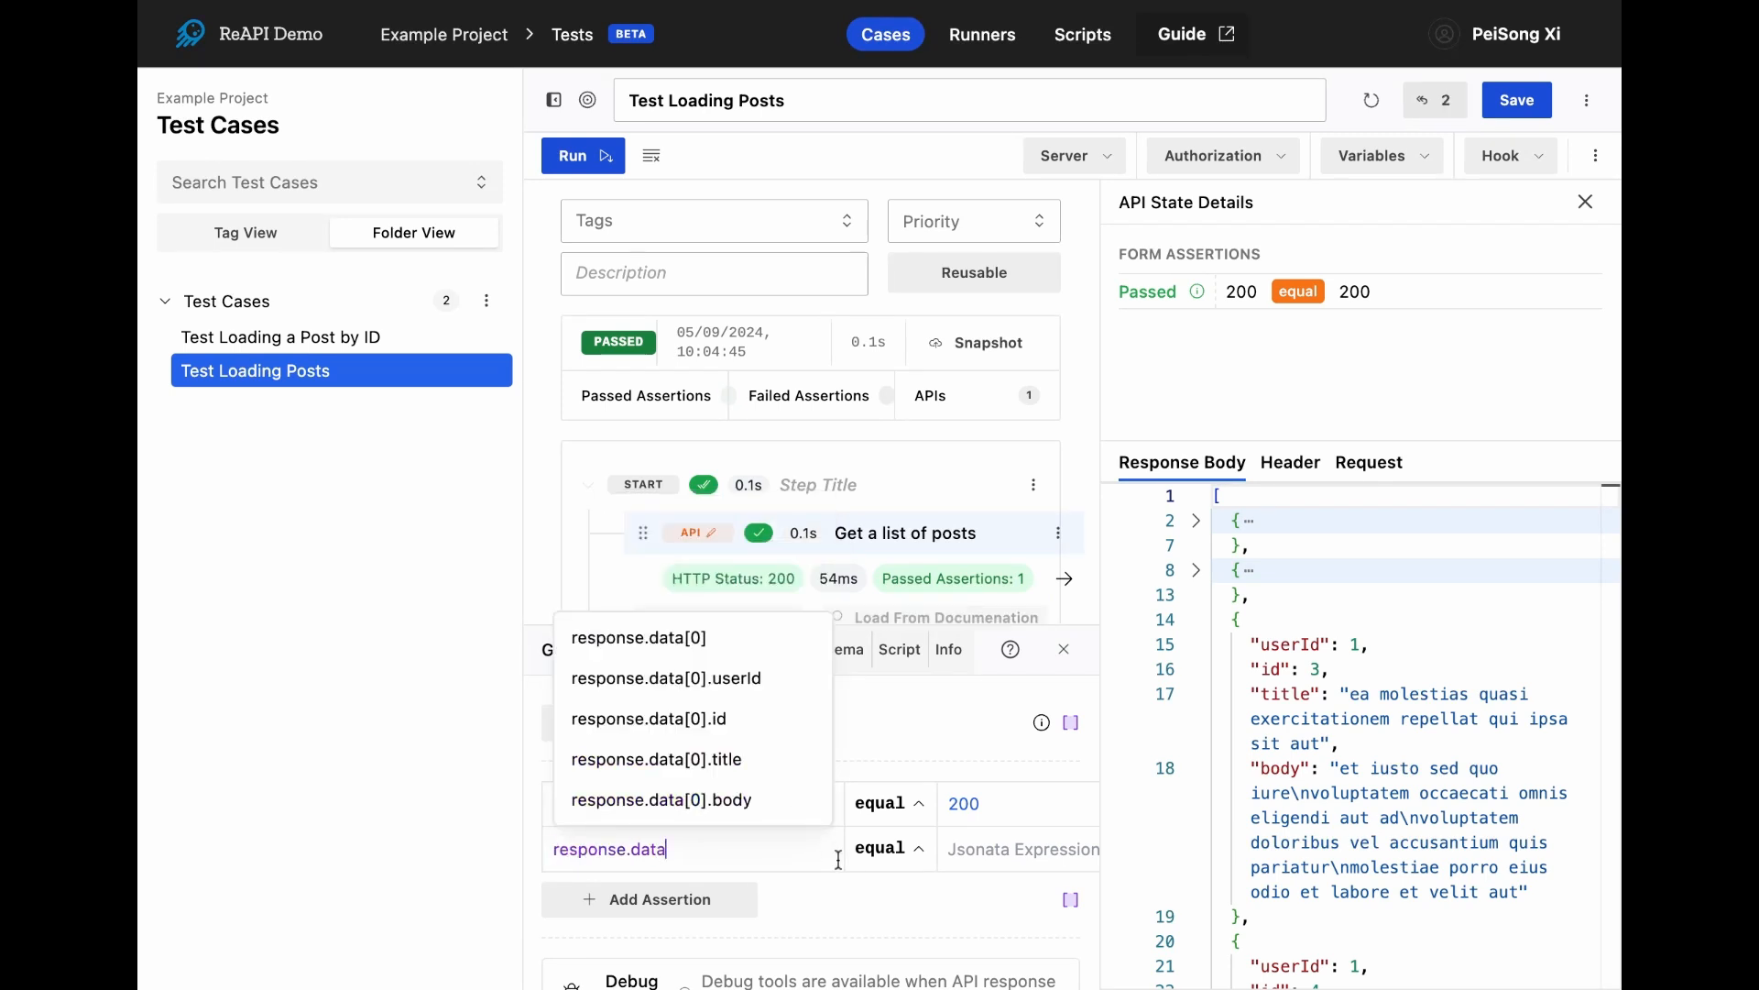
pyautogui.click(881, 850)
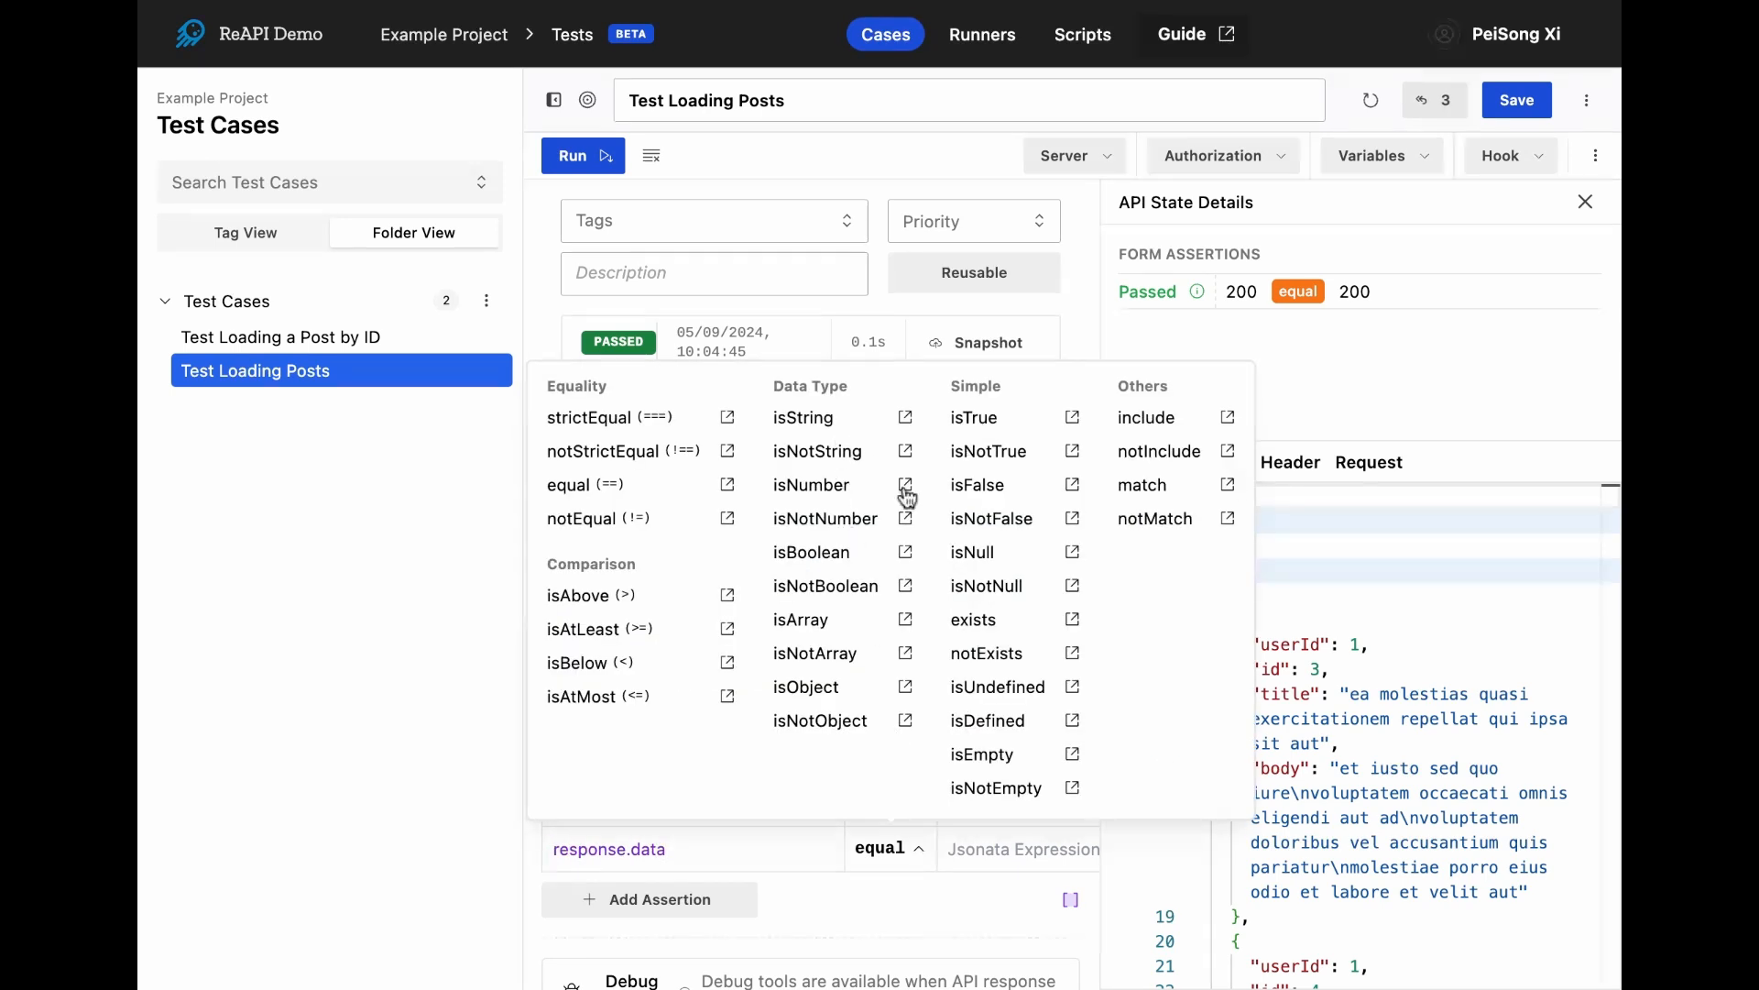
pyautogui.click(818, 623)
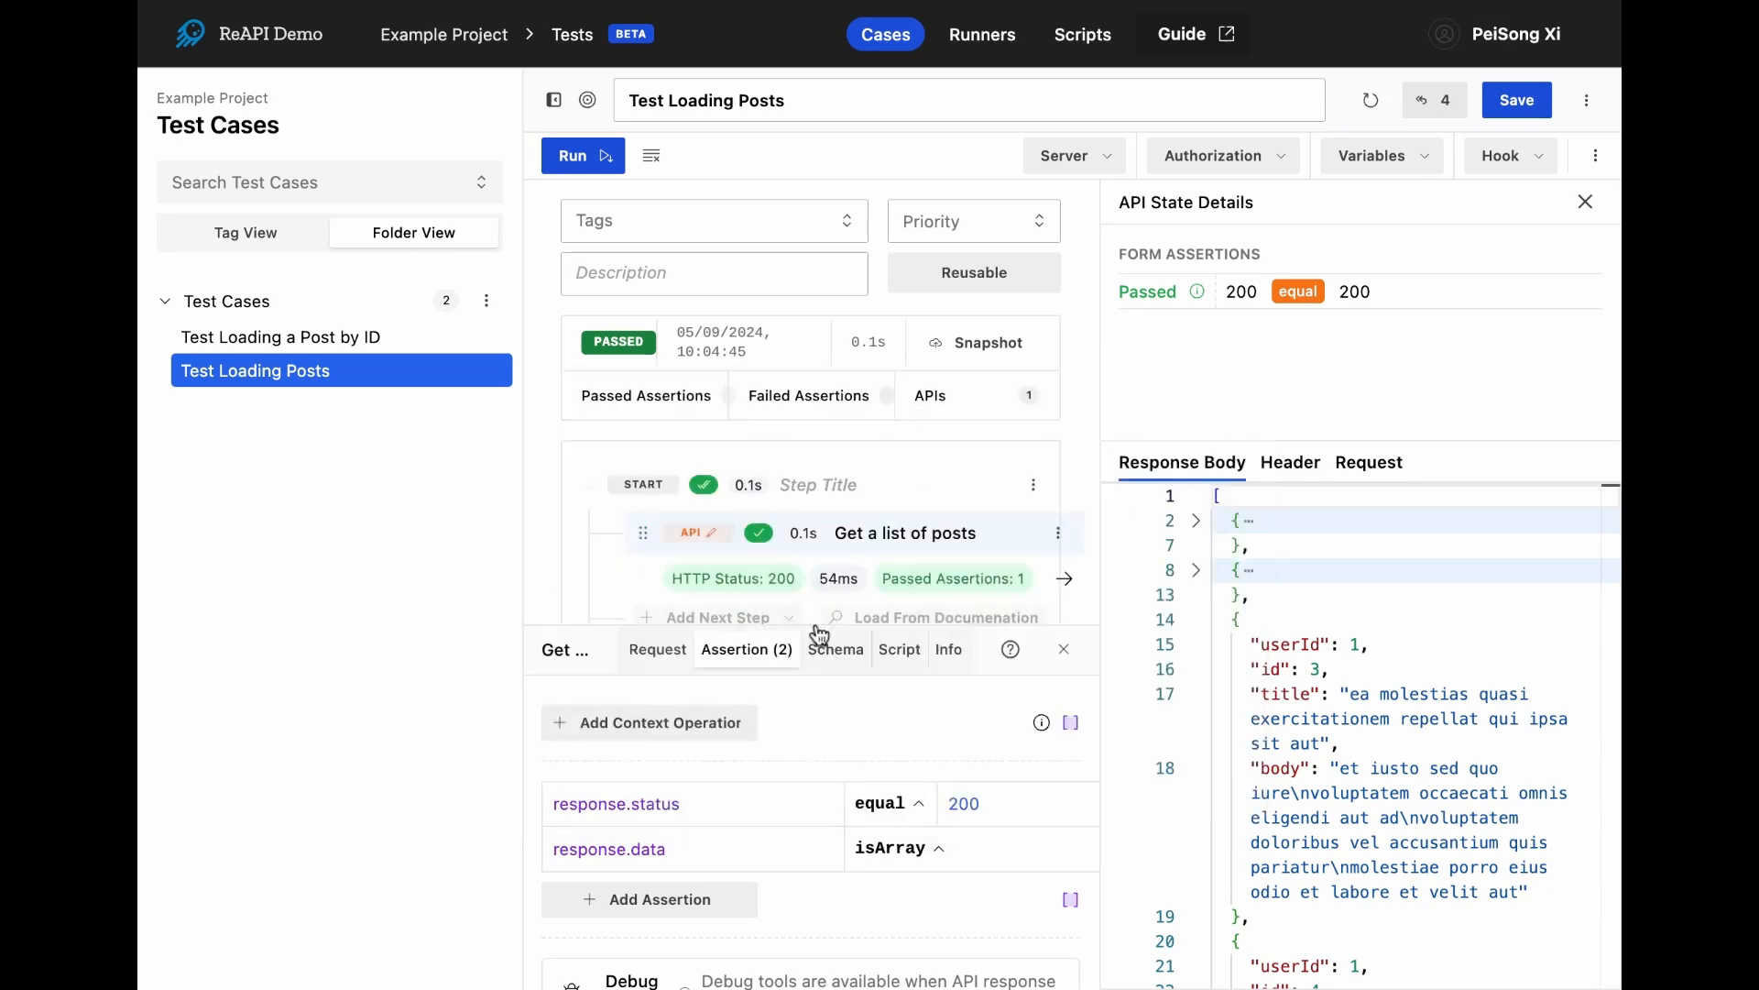
# - Run the test case again with the status and isArray assertions and save it
pyautogui.click(609, 163)
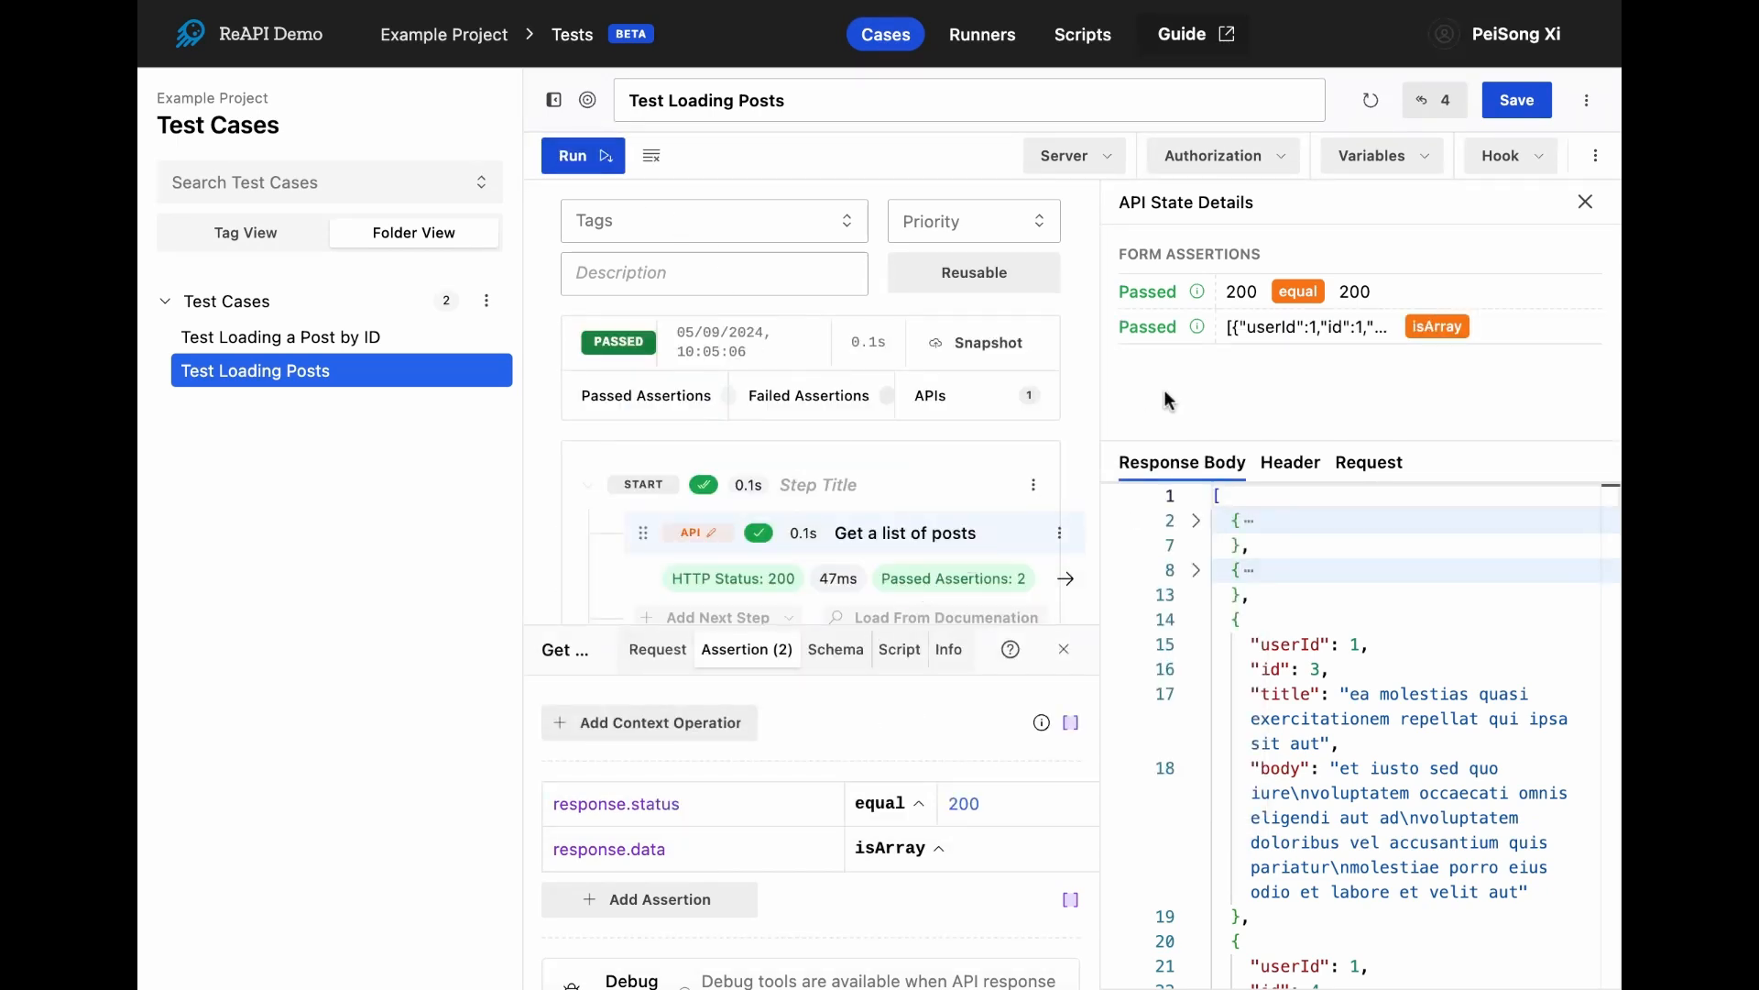
pyautogui.moveTo(1183, 334)
pyautogui.click(1521, 103)
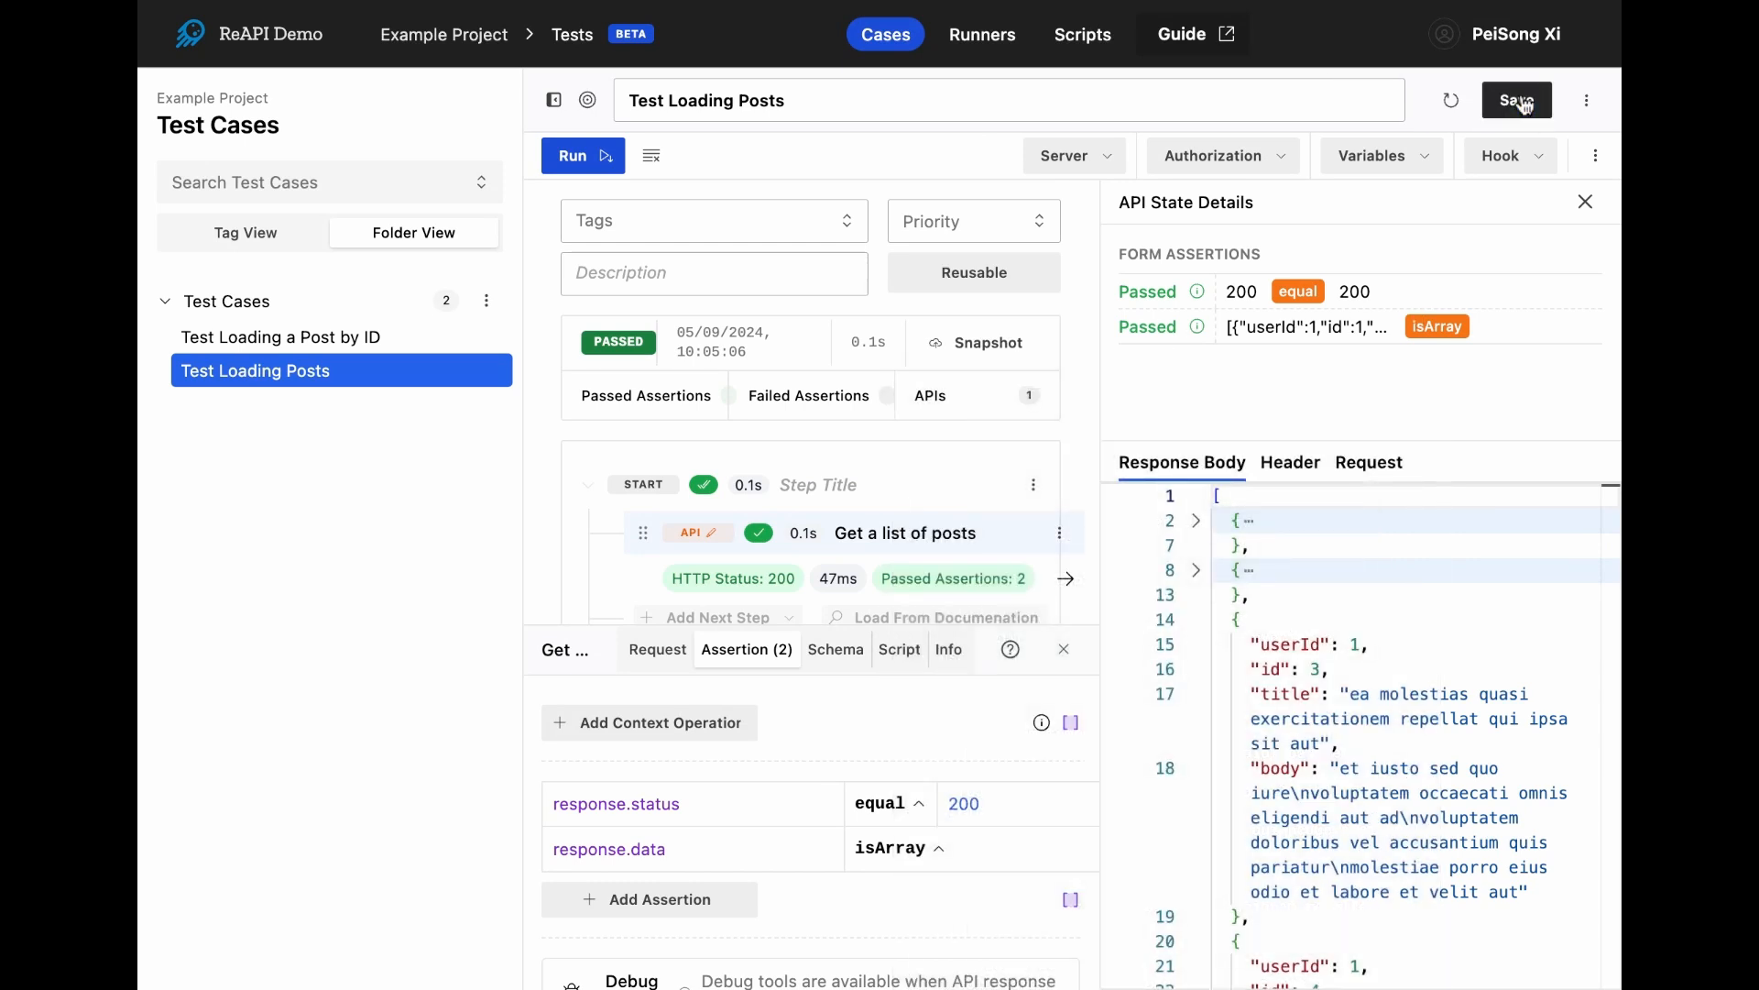